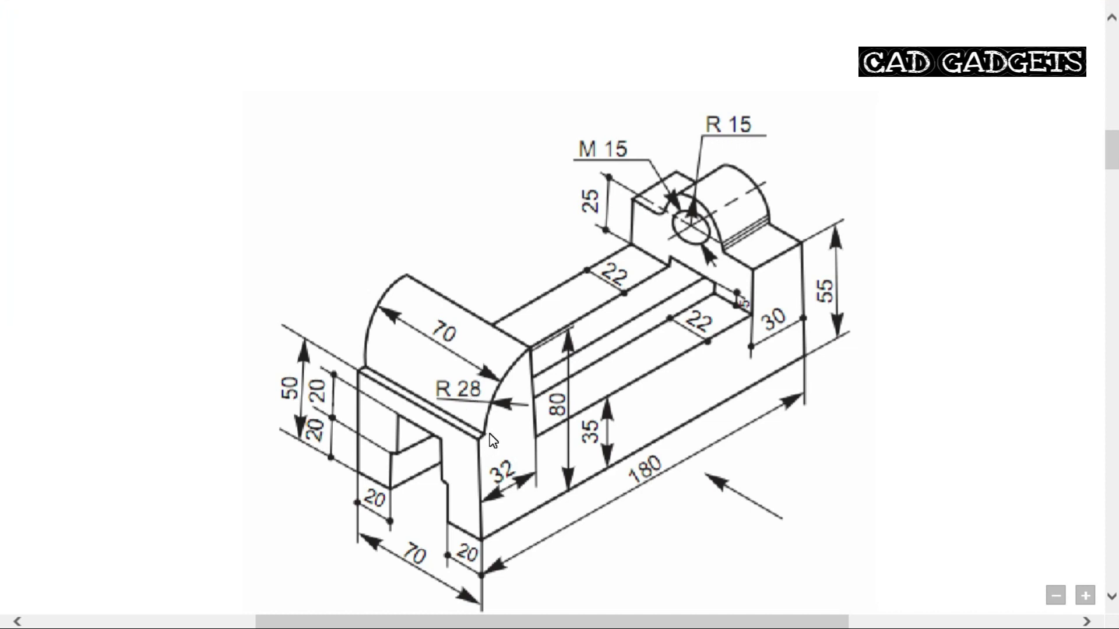
- Switch to CATIA and draw a short horizontal profile line inward from the upper end of the 50 mm vertical edge
{"action": "key", "text": "alt+Tab"}
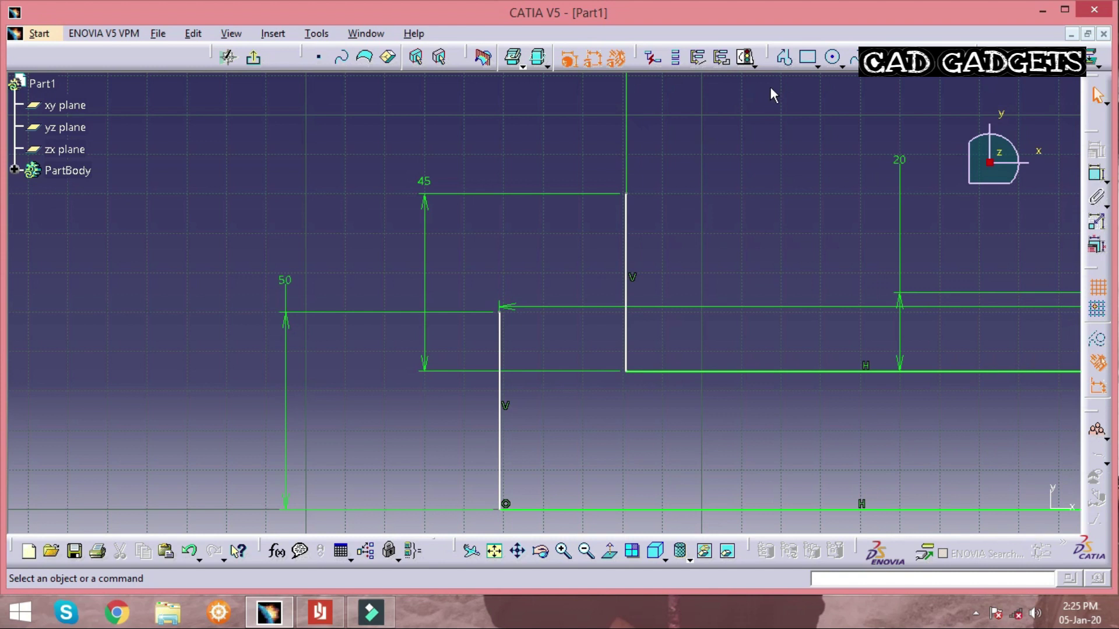
{"action": "left_click", "coordinate": [785, 57]}
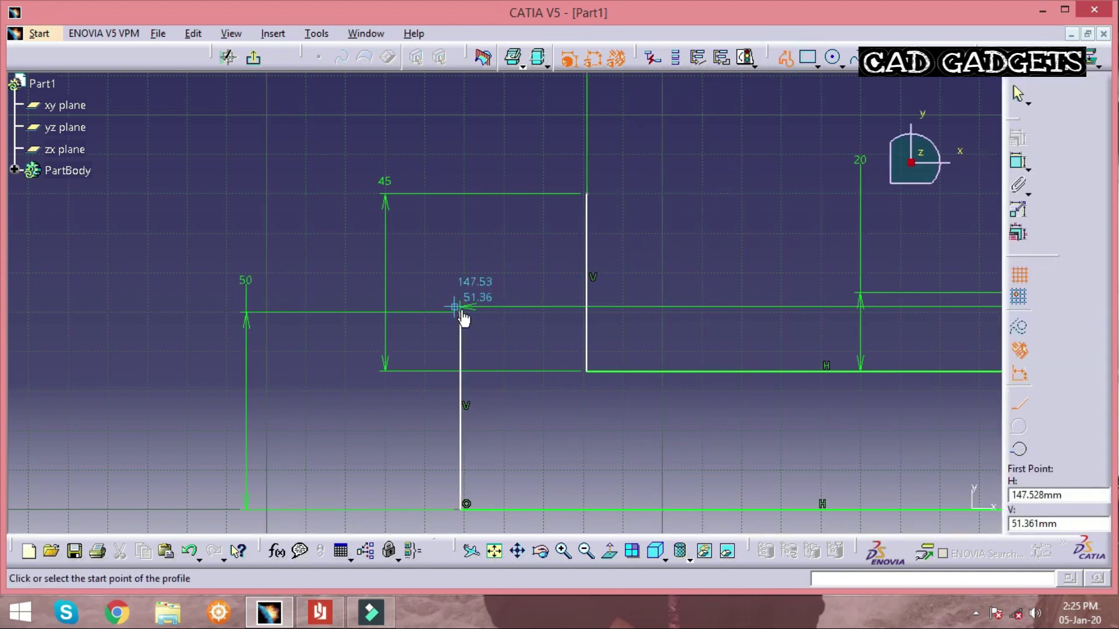
{"action": "scroll", "coordinate": [462, 318], "scroll_direction": "up", "scroll_amount": 3}
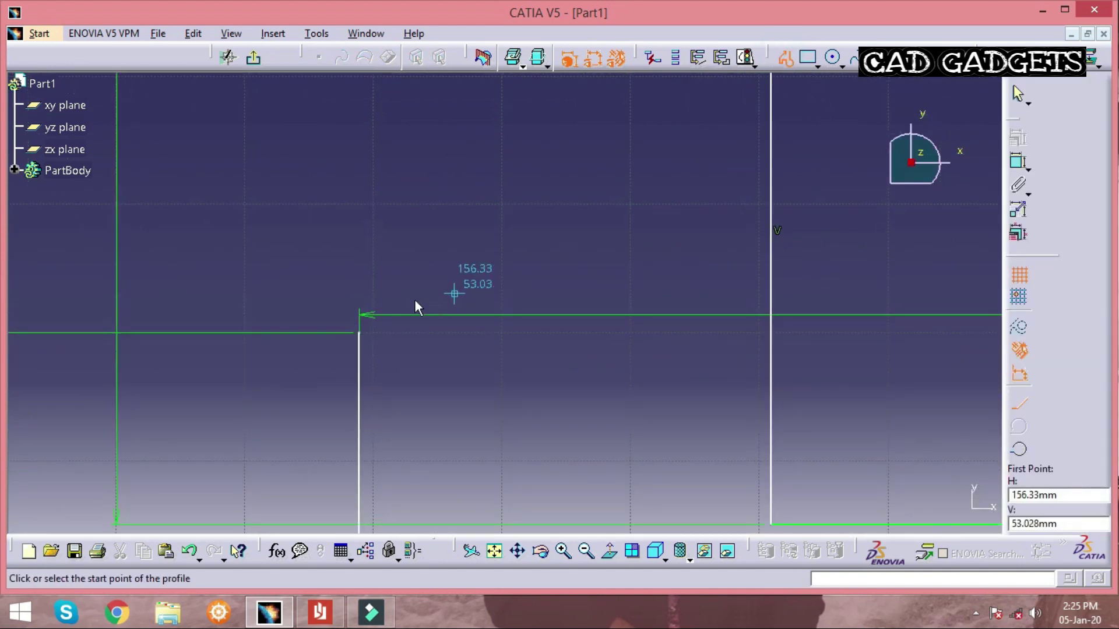
{"action": "left_click", "coordinate": [362, 336]}
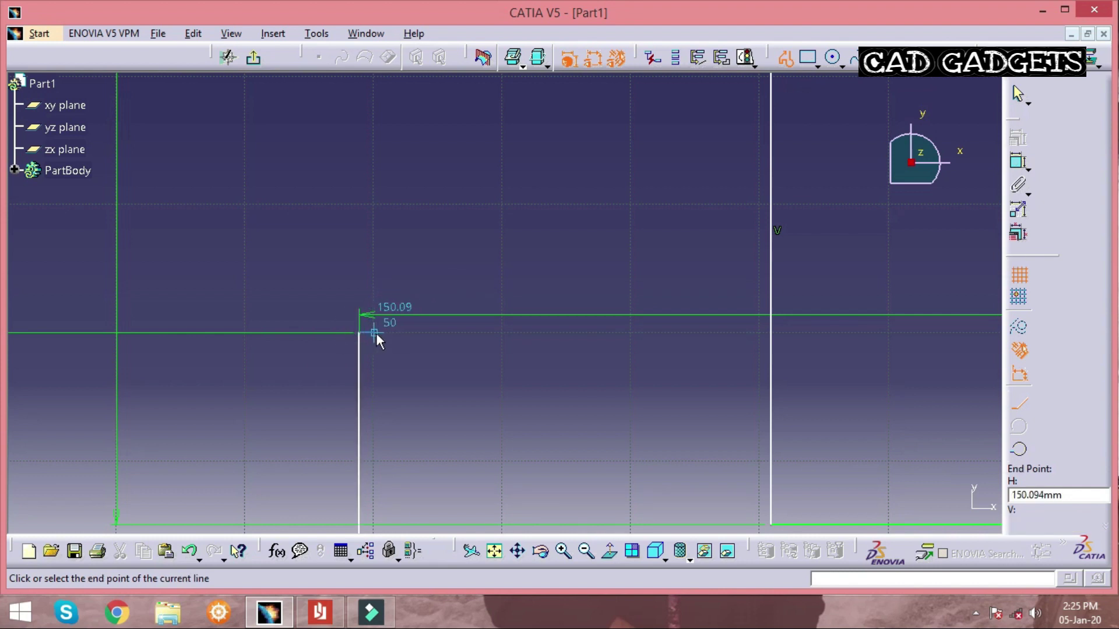
{"action": "left_click", "coordinate": [791, 63]}
{"action": "mouse_move", "coordinate": [532, 207]}
{"action": "middle_mouse_down"}
{"action": "mouse_move", "coordinate": [533, 269]}
{"action": "mouse_move", "coordinate": [577, 252]}
{"action": "mouse_move", "coordinate": [539, 312]}
{"action": "mouse_move", "coordinate": [558, 352]}
{"action": "middle_mouse_up"}
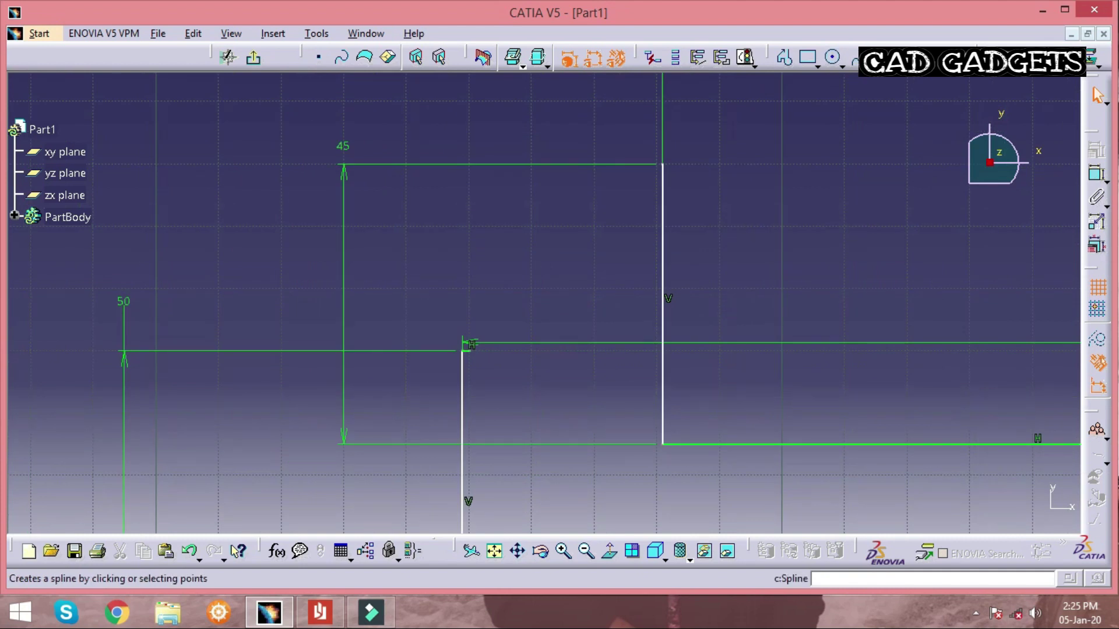
- Draw an arc of about 24.4 mm radius centred on the 45 mm vertical line, from its upper end to the short line's level
{"action": "left_click", "coordinate": [842, 65]}
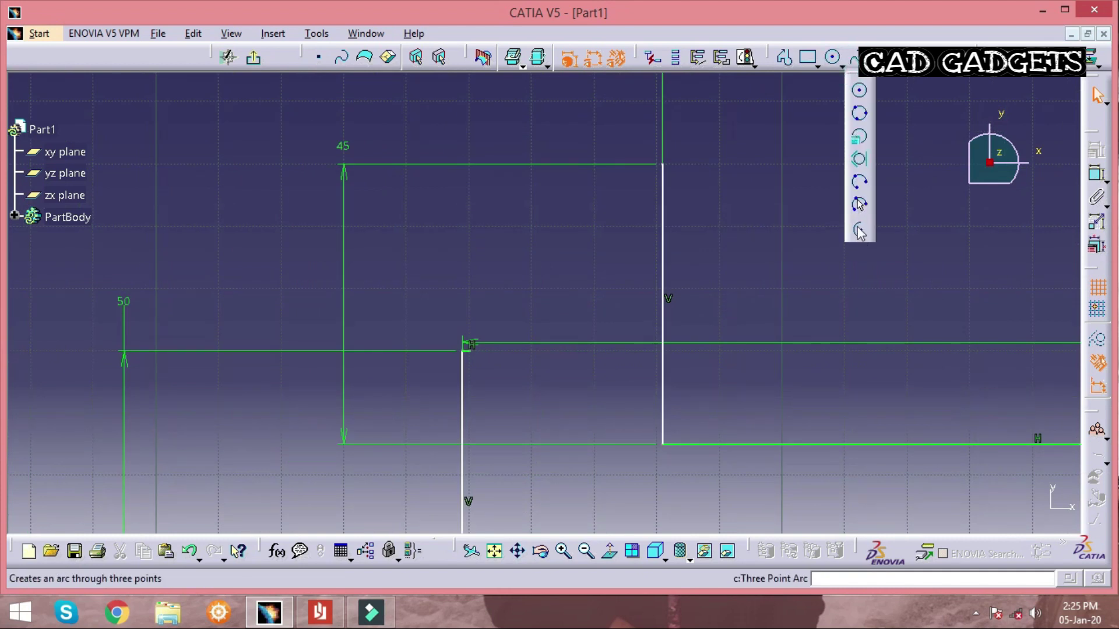
{"action": "left_click", "coordinate": [858, 228]}
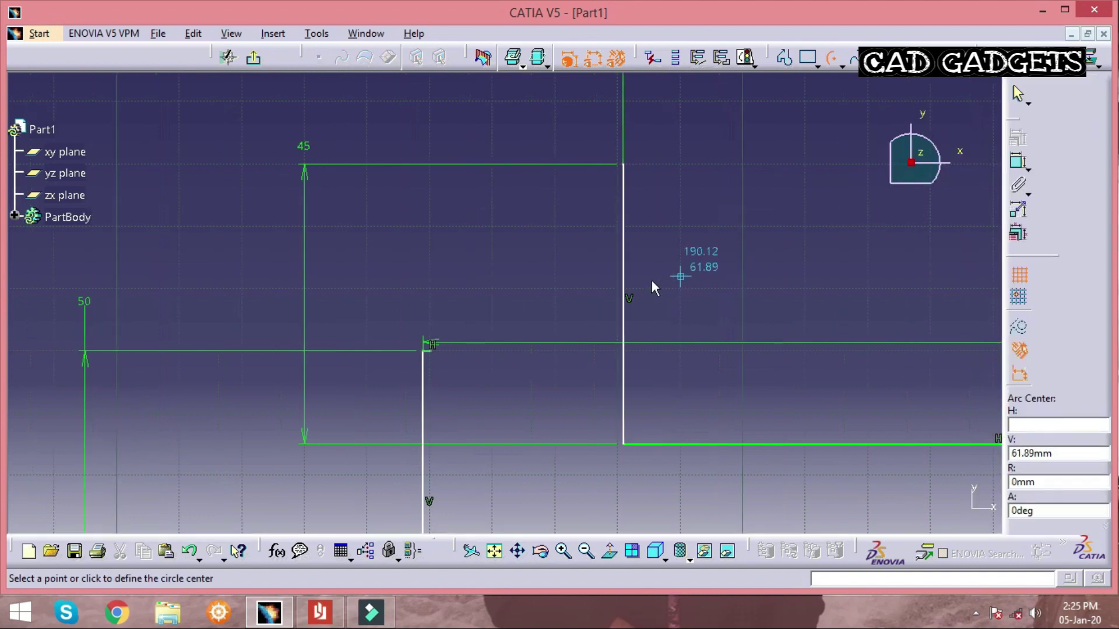
{"action": "left_click", "coordinate": [624, 317]}
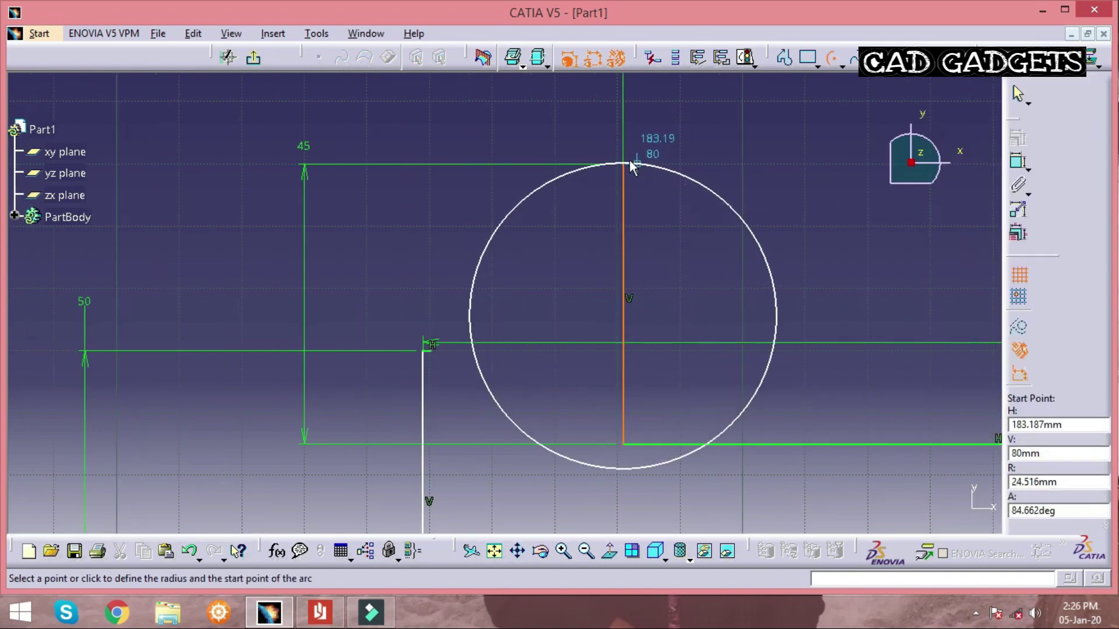
{"action": "left_click", "coordinate": [623, 166]}
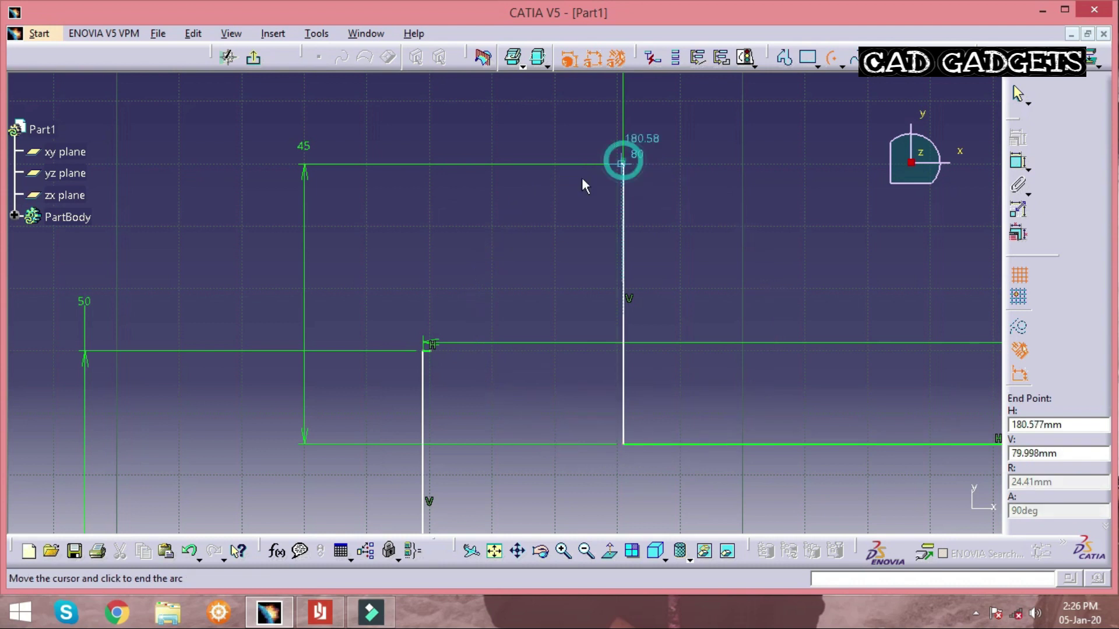
{"action": "left_click", "coordinate": [473, 350]}
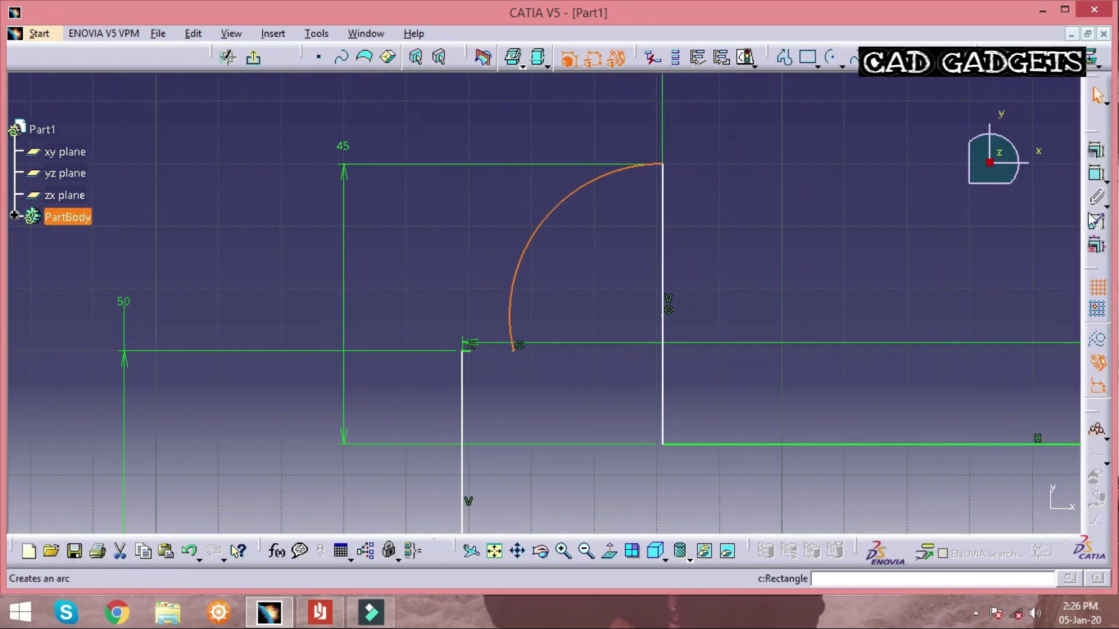
- Dimension the arc's radius and set it to 28 mm
{"action": "left_click", "coordinate": [1098, 174]}
{"action": "left_click", "coordinate": [508, 201]}
{"action": "double_click", "coordinate": [502, 196]}
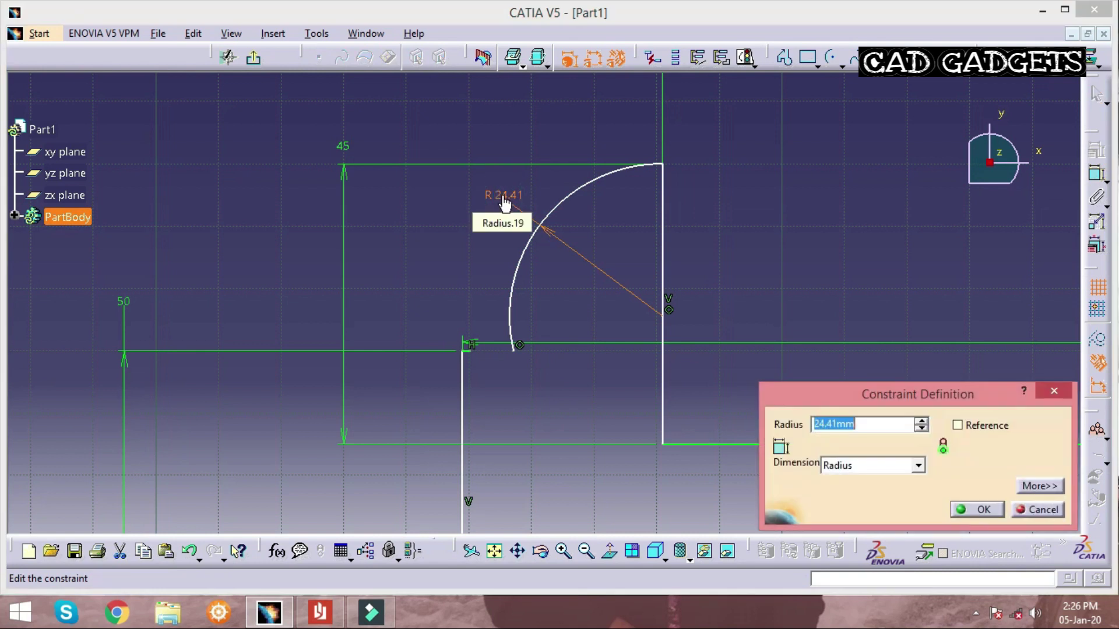
{"action": "type", "text": "28"}
{"action": "key", "text": "Return"}
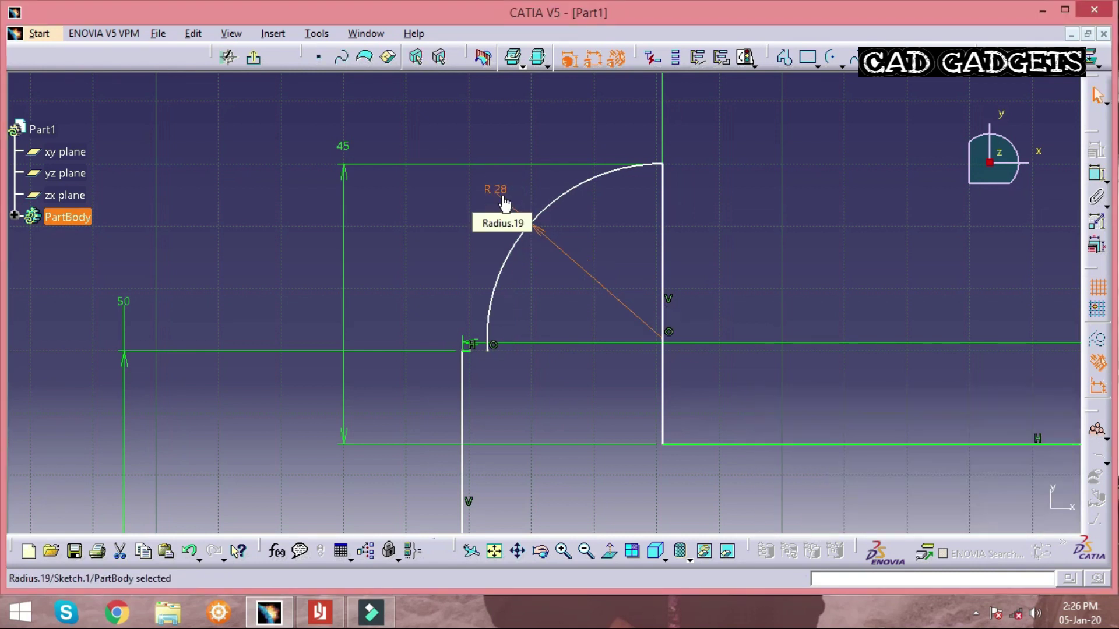
- Make the arc's lower endpoint coincident with the free end of the short horizontal line
{"action": "mouse_move", "coordinate": [529, 298]}
{"action": "middle_mouse_down"}
{"action": "mouse_move", "coordinate": [554, 163]}
{"action": "mouse_move", "coordinate": [644, 269]}
{"action": "mouse_move", "coordinate": [704, 222]}
{"action": "middle_mouse_up"}
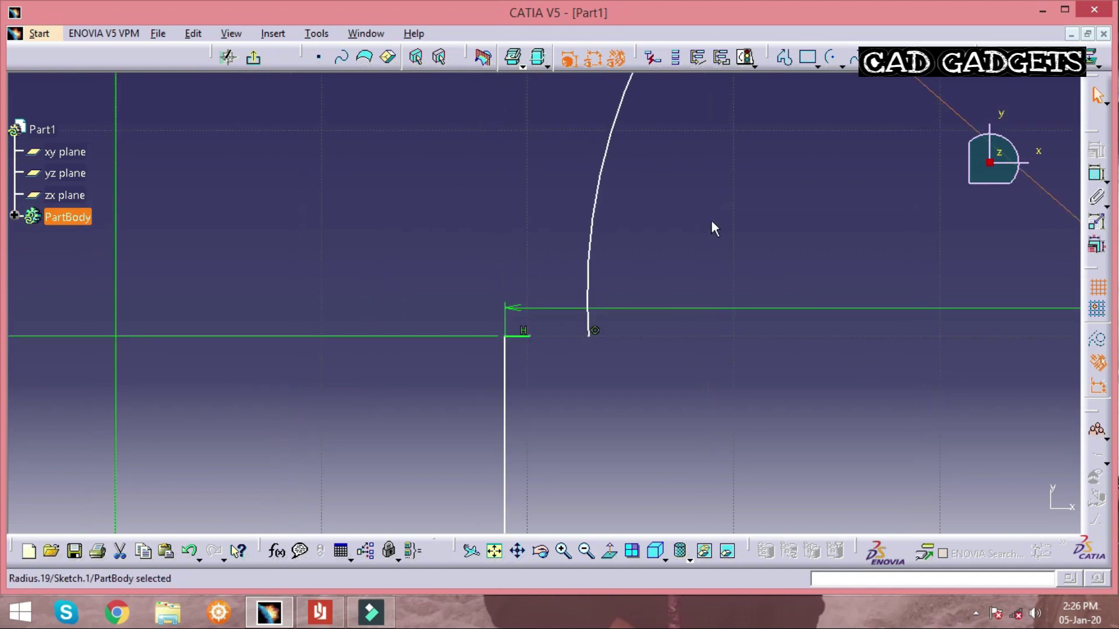
{"action": "left_click", "coordinate": [675, 350]}
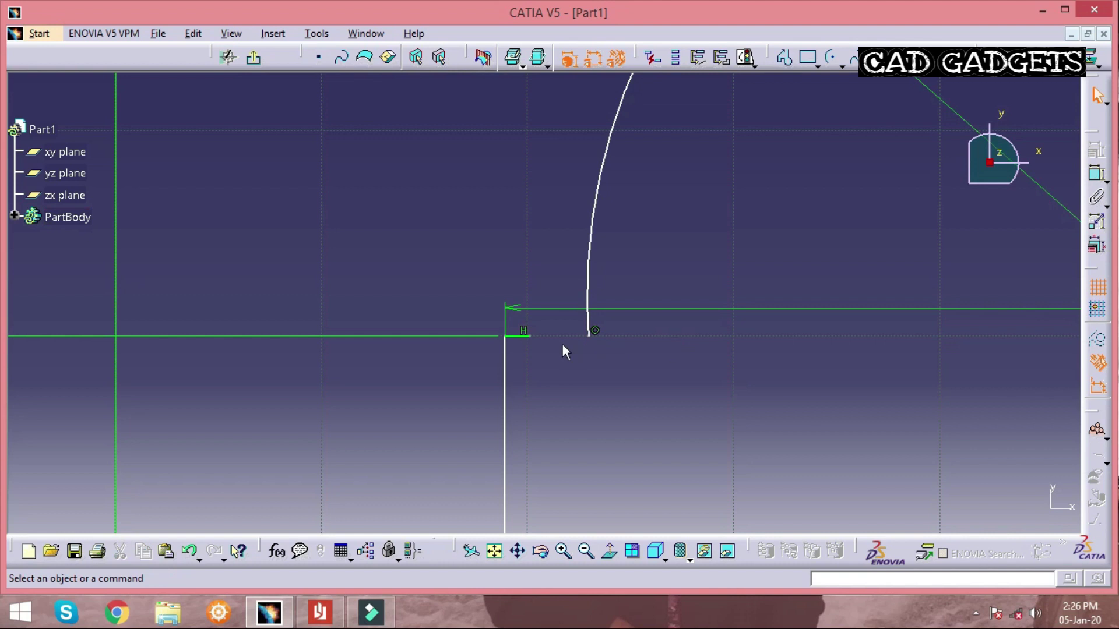
{"action": "left_click", "coordinate": [529, 336]}
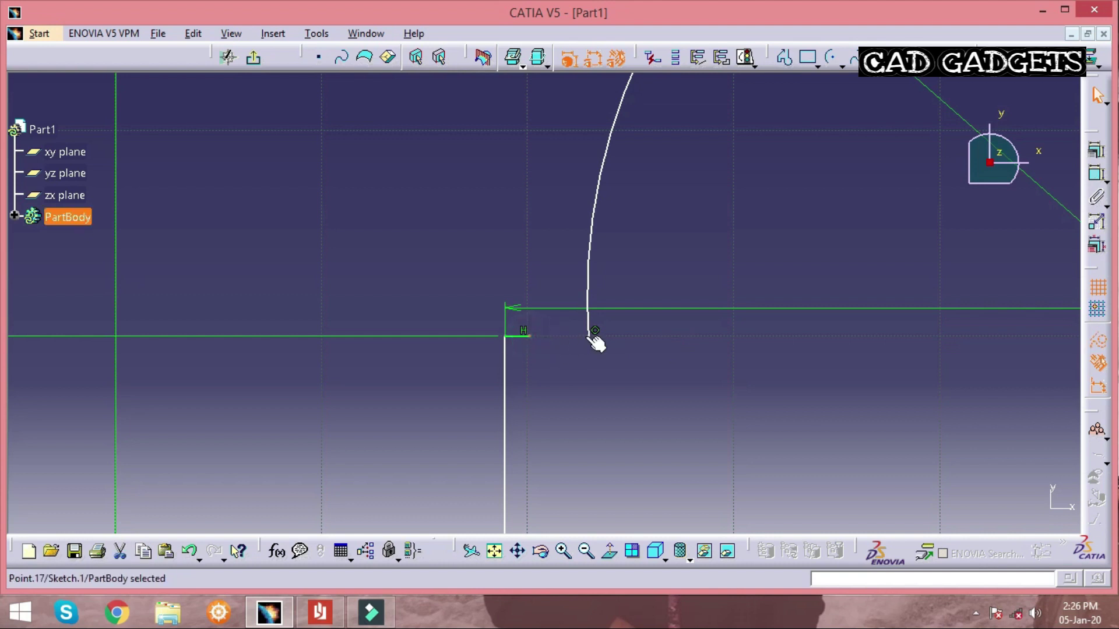
{"action": "left_click", "coordinate": [589, 333], "text": "ctrl"}
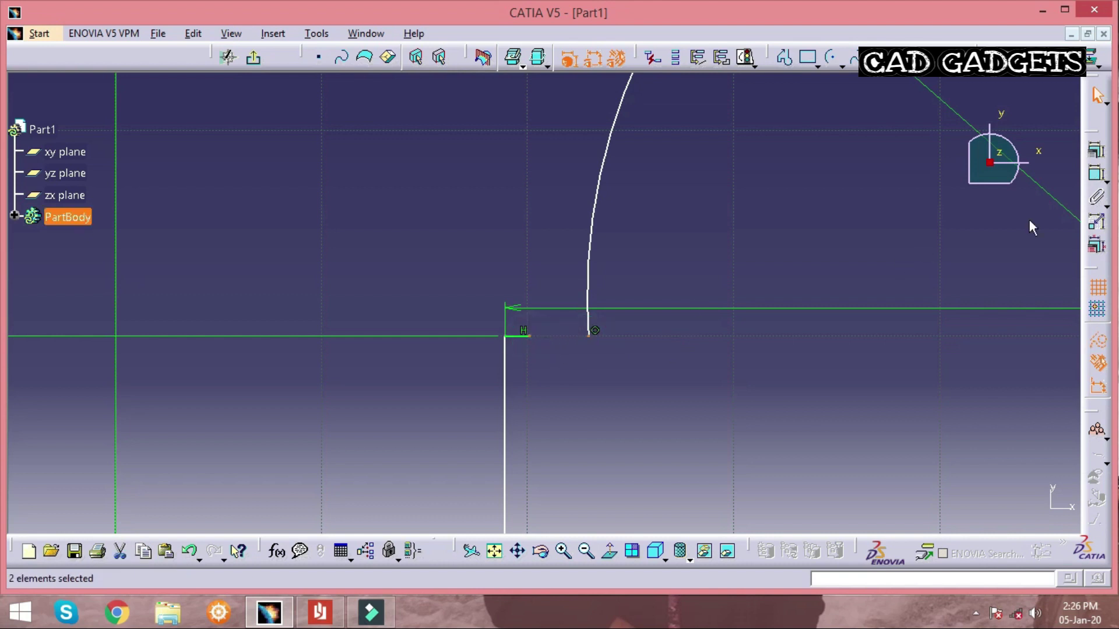
{"action": "left_click", "coordinate": [1095, 173]}
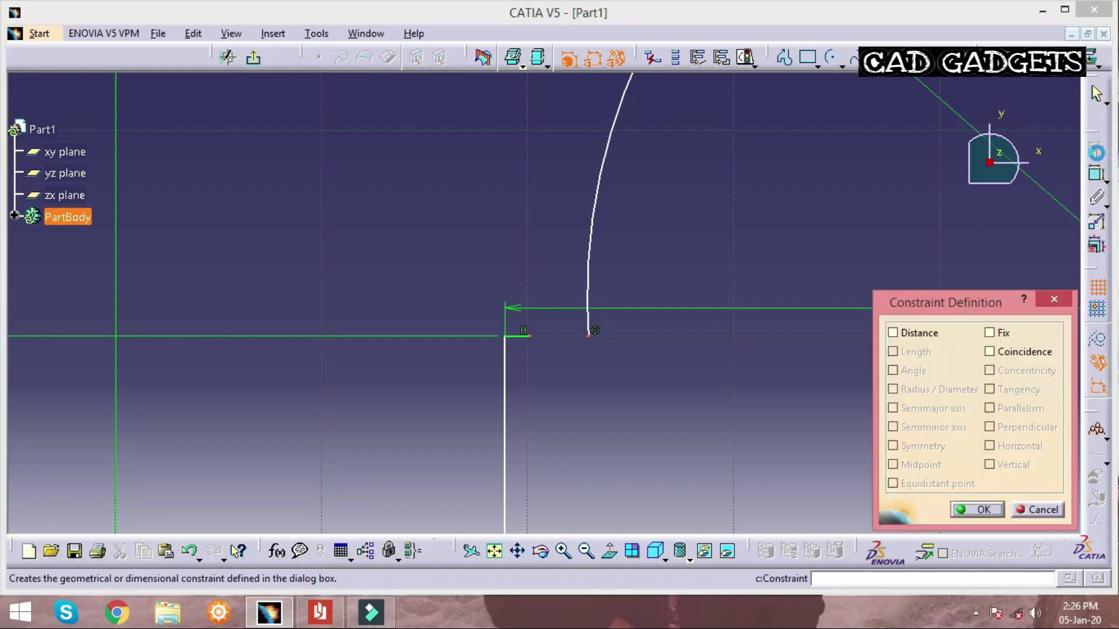
{"action": "left_click", "coordinate": [990, 351]}
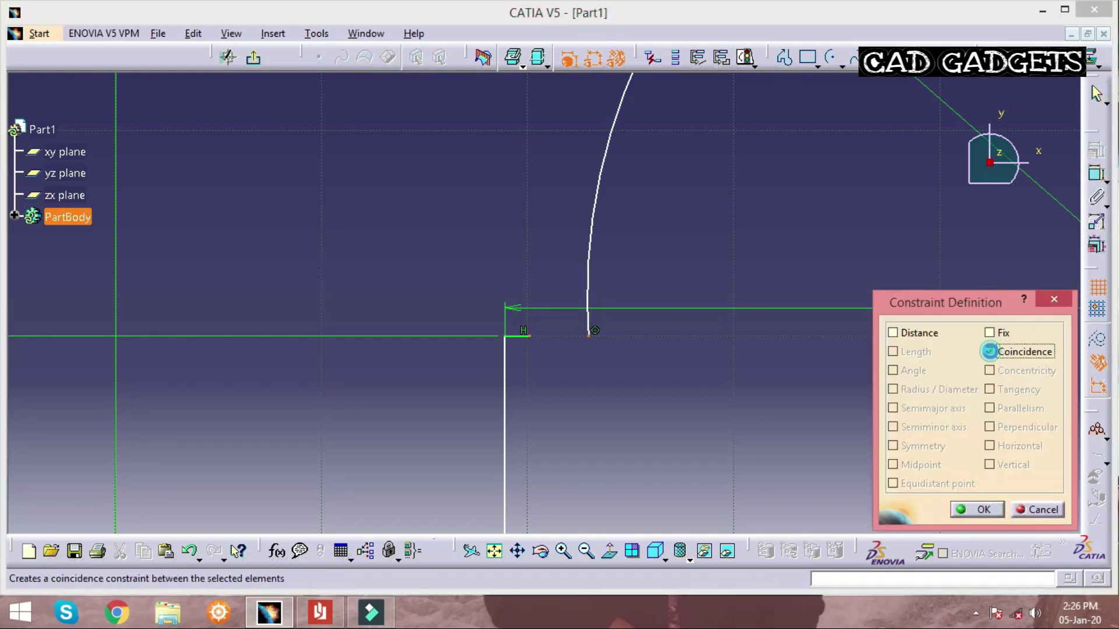
{"action": "left_click", "coordinate": [967, 508]}
{"action": "middle_click_drag", "start_coordinate": [694, 302], "coordinate": [701, 373]}
- Try to dimension the length of the short horizontal line at the arc's lower end
{"action": "left_click", "coordinate": [786, 59]}
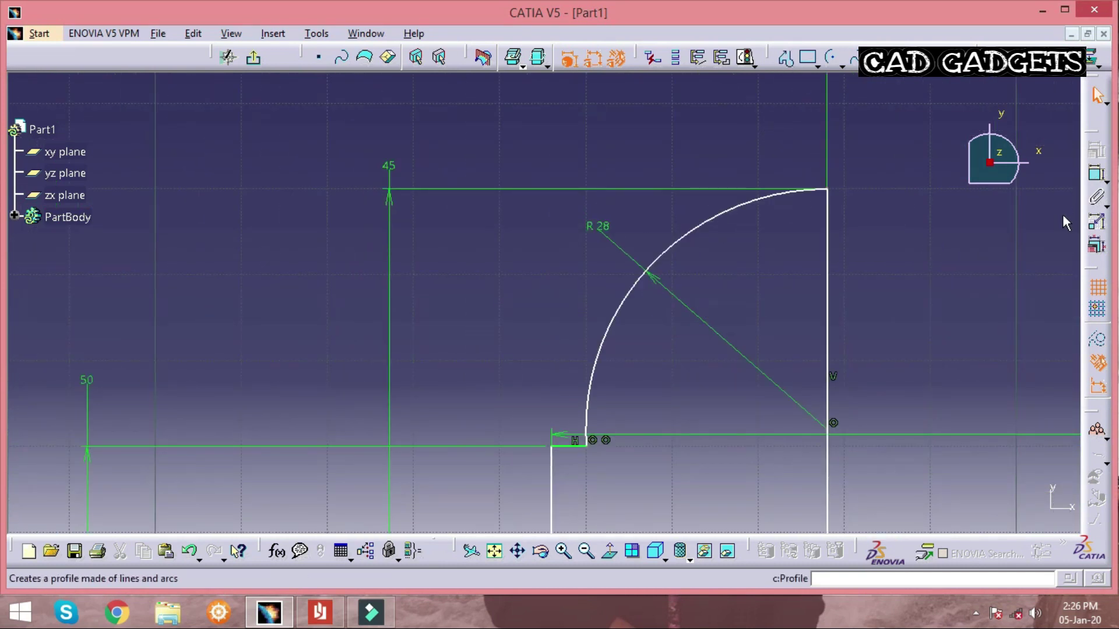
{"action": "left_click", "coordinate": [1097, 174]}
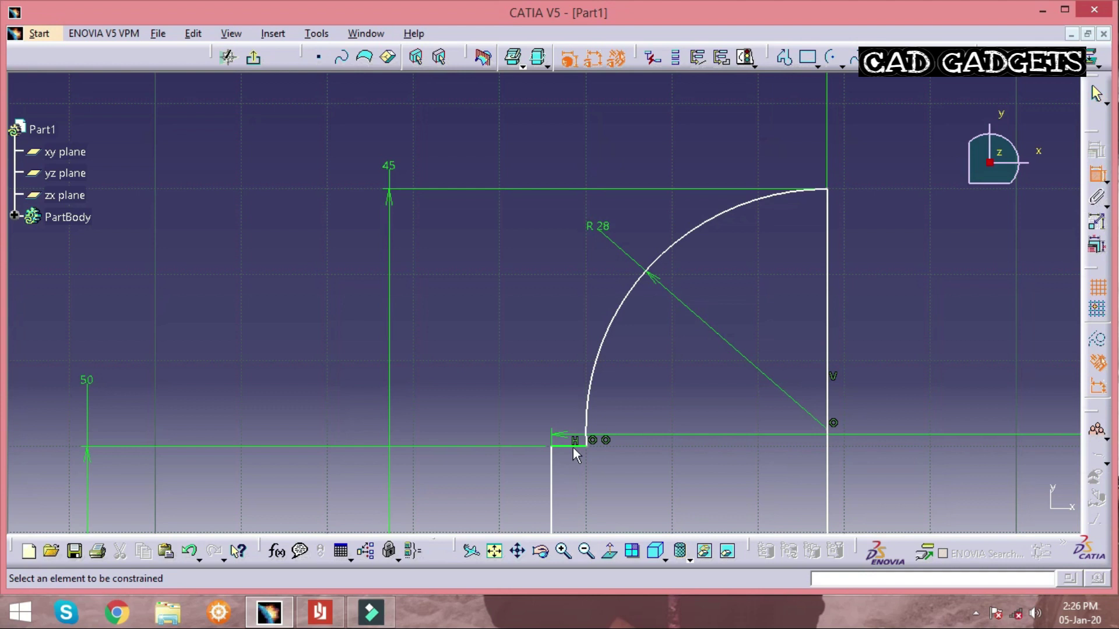
{"action": "left_click", "coordinate": [580, 415]}
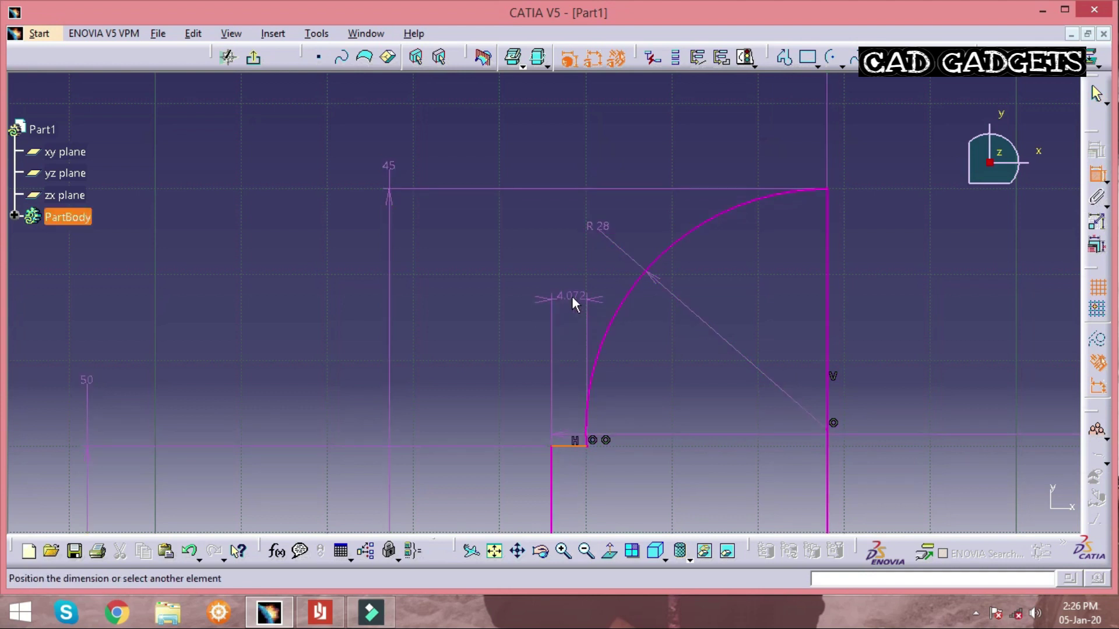
{"action": "left_click", "coordinate": [572, 296]}
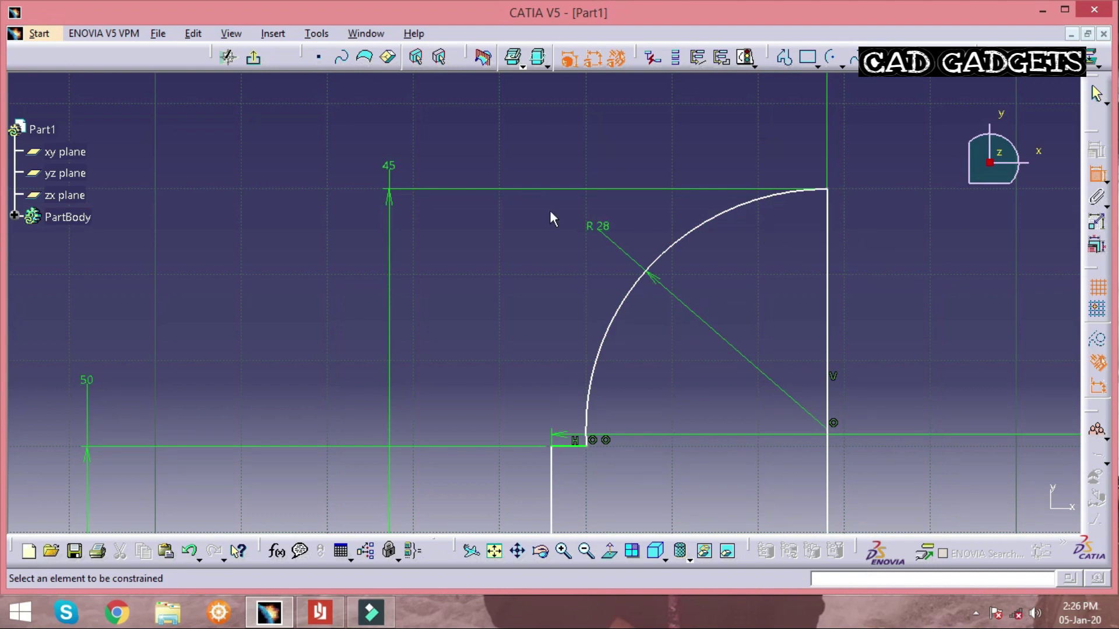
- Check the finished side profile against the reference drawing and exit the sketch
{"action": "mouse_move", "coordinate": [550, 295]}
{"action": "middle_mouse_down"}
{"action": "mouse_move", "coordinate": [592, 369]}
{"action": "mouse_move", "coordinate": [710, 297]}
{"action": "mouse_move", "coordinate": [505, 261]}
{"action": "middle_mouse_up"}
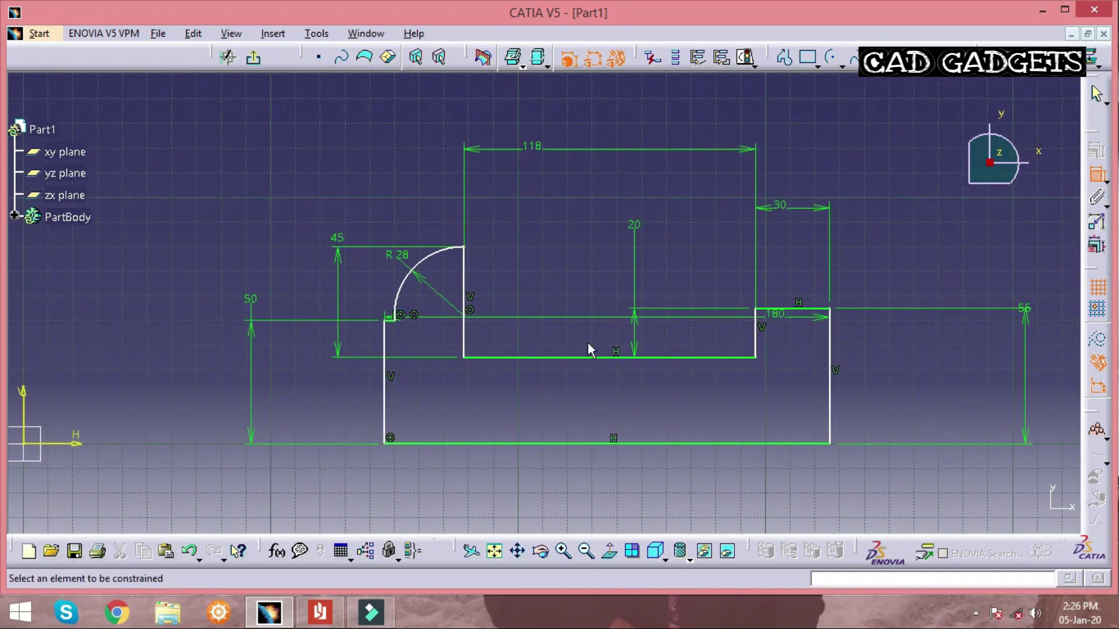
{"action": "left_click", "coordinate": [319, 612]}
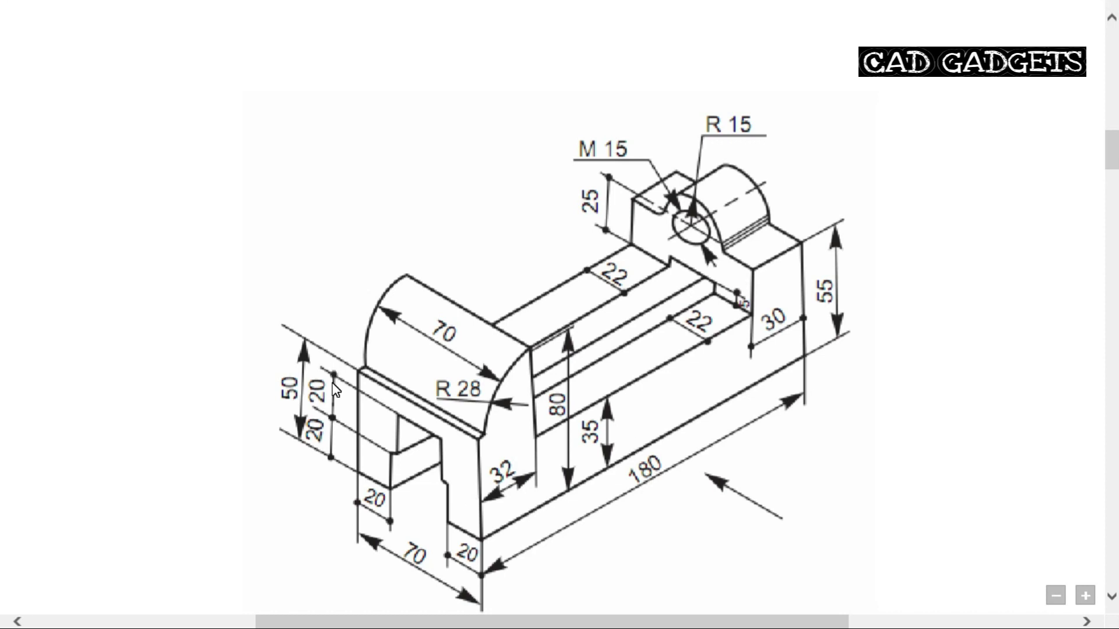
{"action": "key", "text": "alt+Tab"}
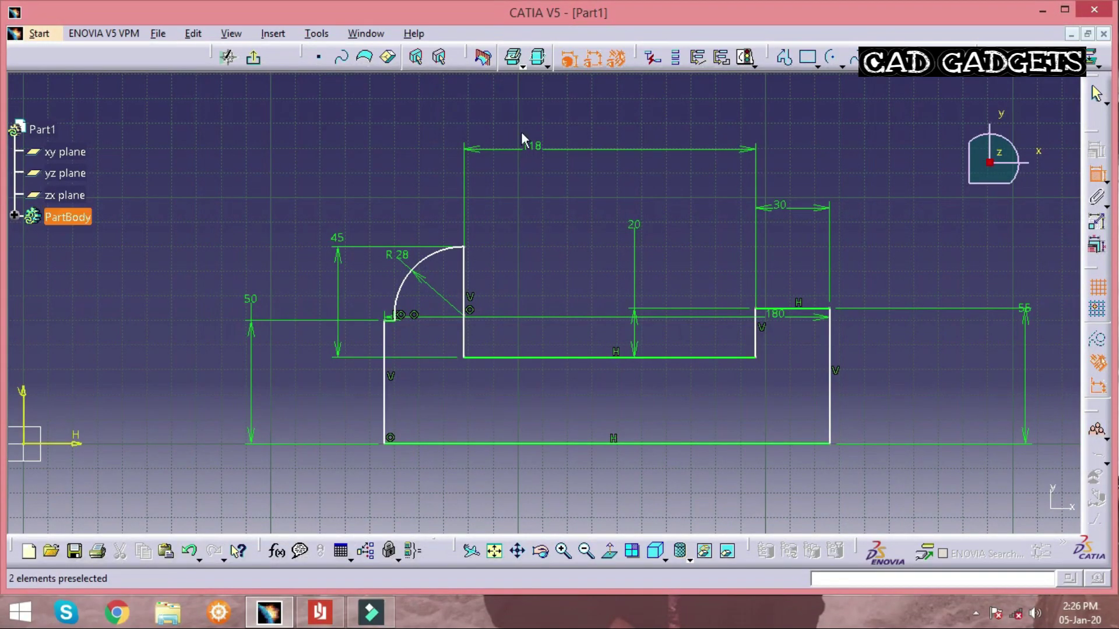
{"action": "left_click", "coordinate": [255, 58]}
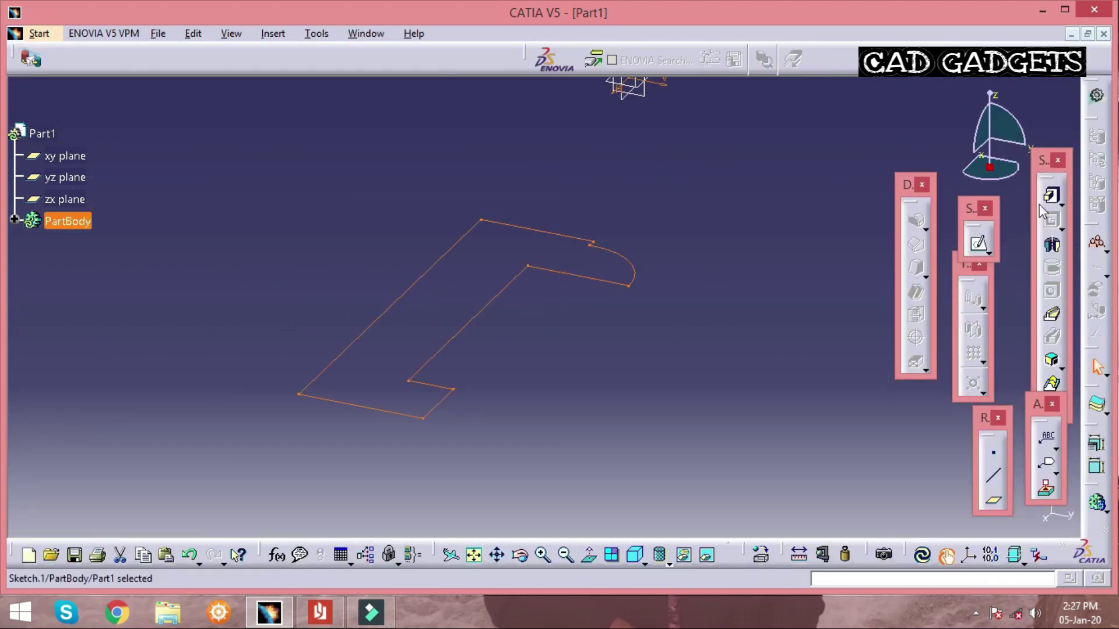
- Check the block's width in the reference drawing and pad the profile sketch to a length of 70 mm
{"action": "left_click", "coordinate": [1050, 195]}
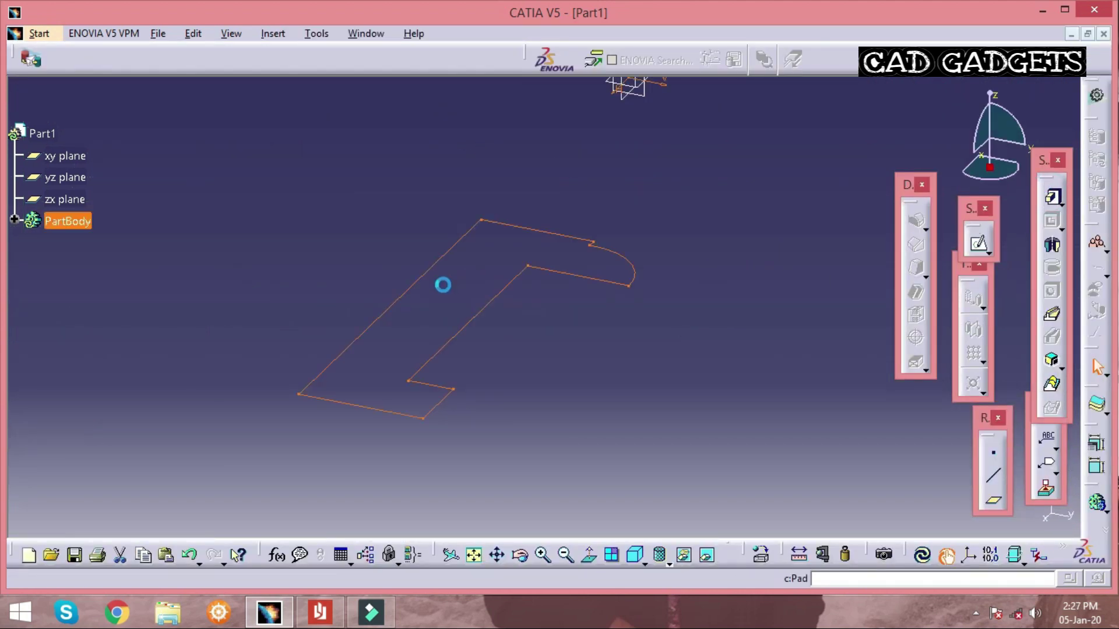
{"action": "left_click", "coordinate": [320, 612]}
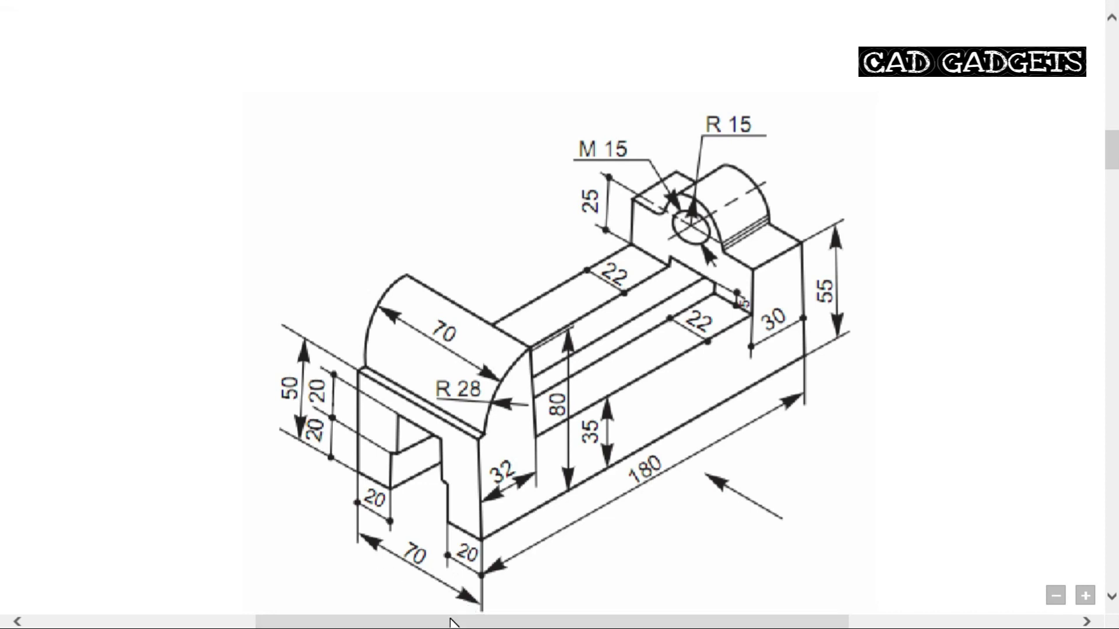
{"action": "key", "text": "alt+Tab"}
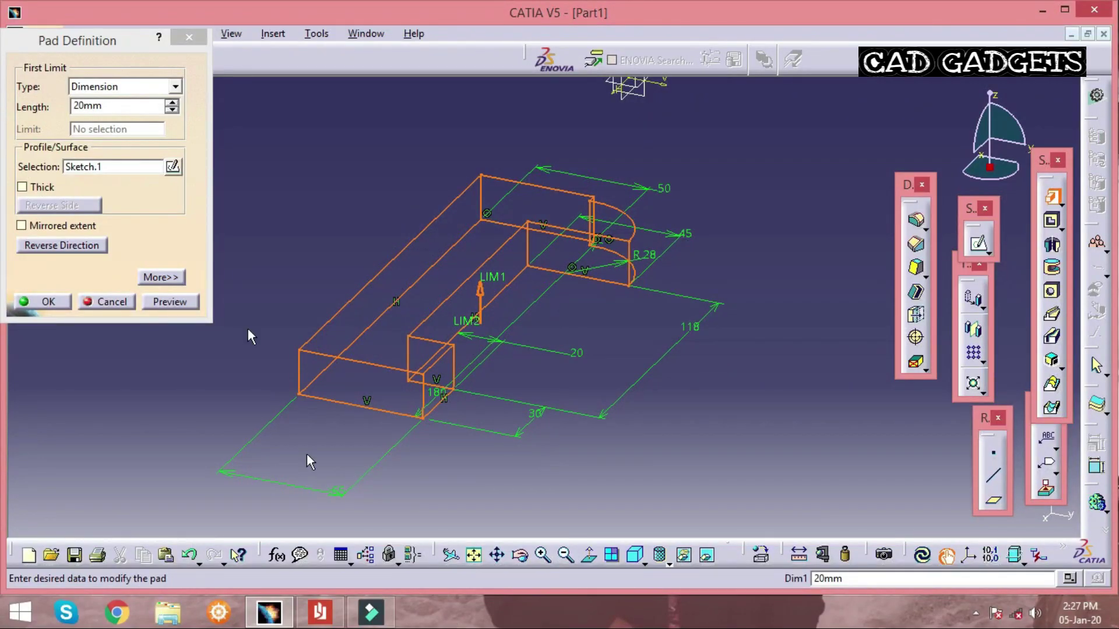
{"action": "left_click", "coordinate": [134, 107]}
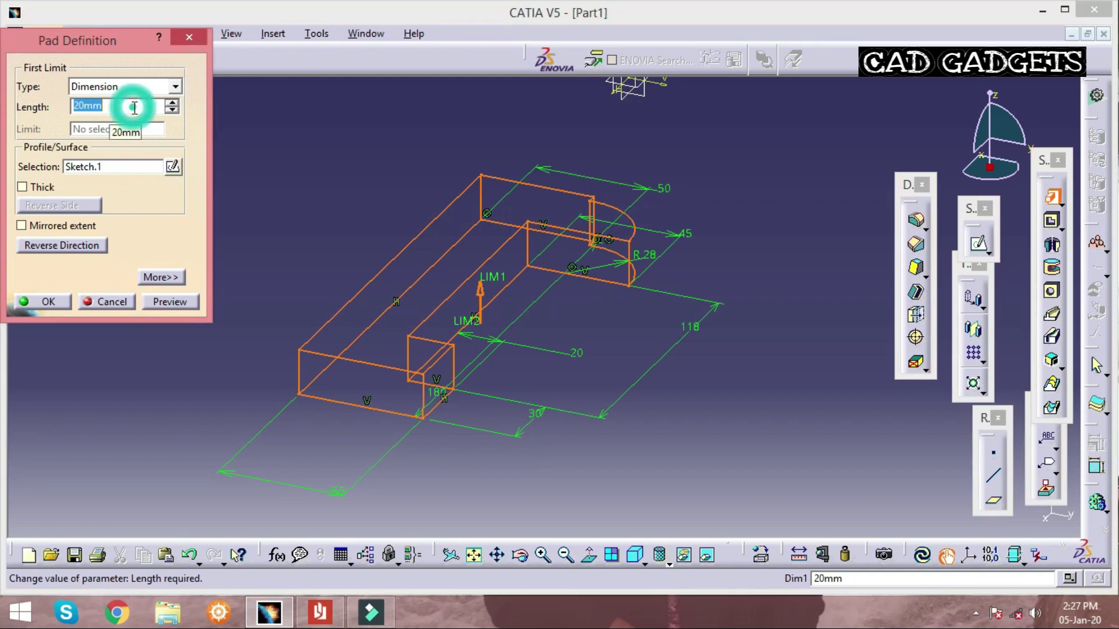
{"action": "type", "text": "70mm"}
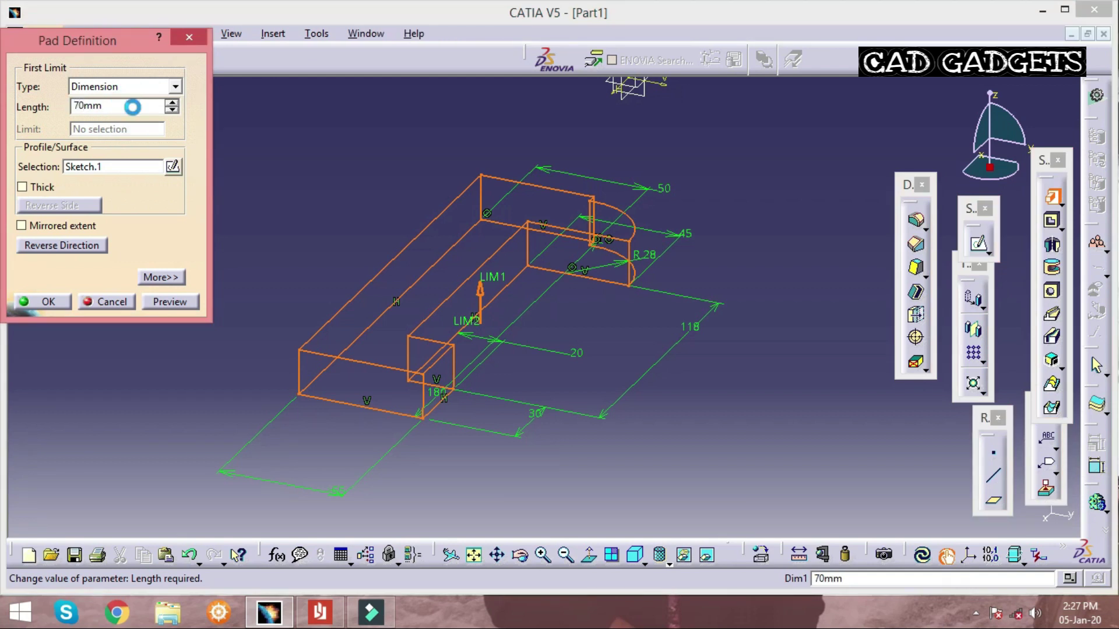
{"action": "key", "text": "Return"}
{"action": "left_click", "coordinate": [642, 374]}
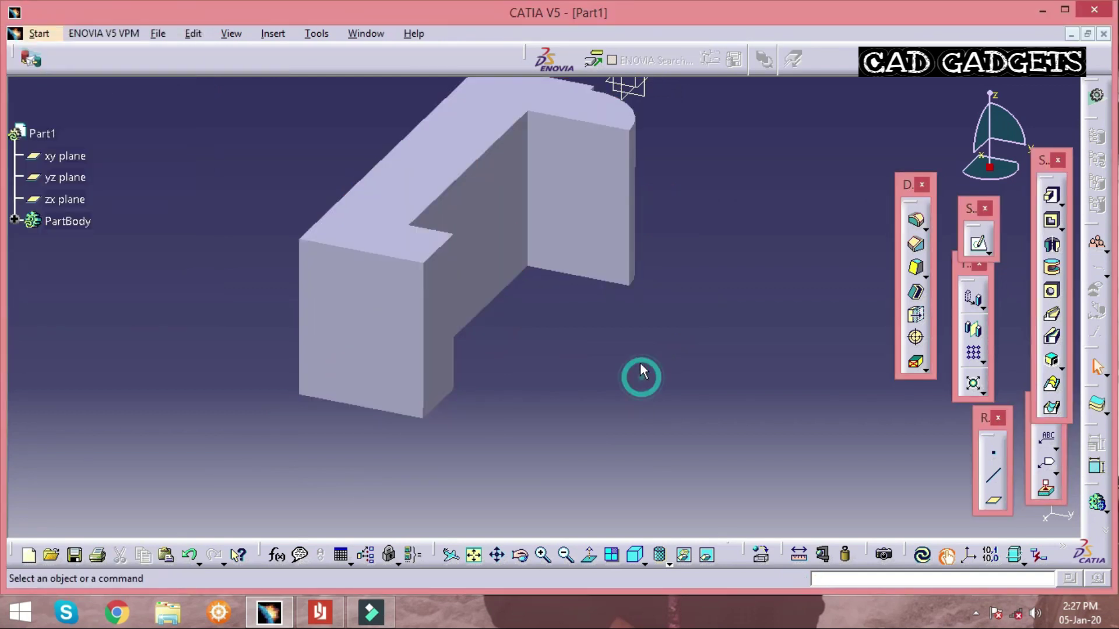
- Examine the padded block from the arc end and review the underside slot dimensions in the reference drawing
{"action": "middle_click_drag", "start_coordinate": [642, 406], "coordinate": [430, 342]}
{"action": "middle_click_drag", "start_coordinate": [588, 377], "coordinate": [460, 412]}
{"action": "middle_click", "coordinate": [567, 371]}
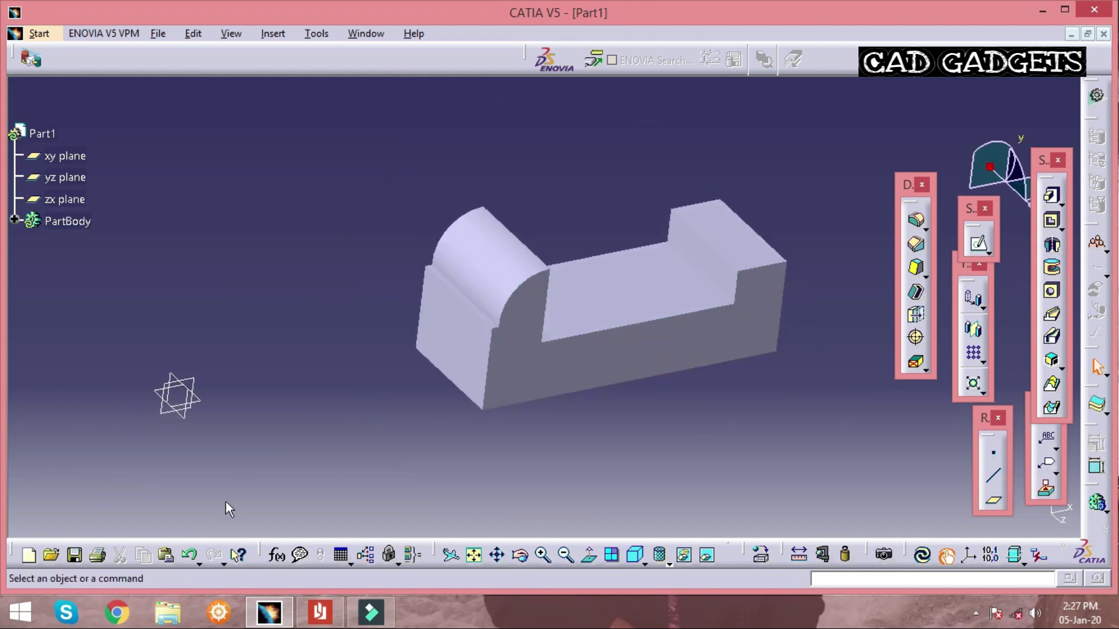
{"action": "left_click", "coordinate": [319, 612]}
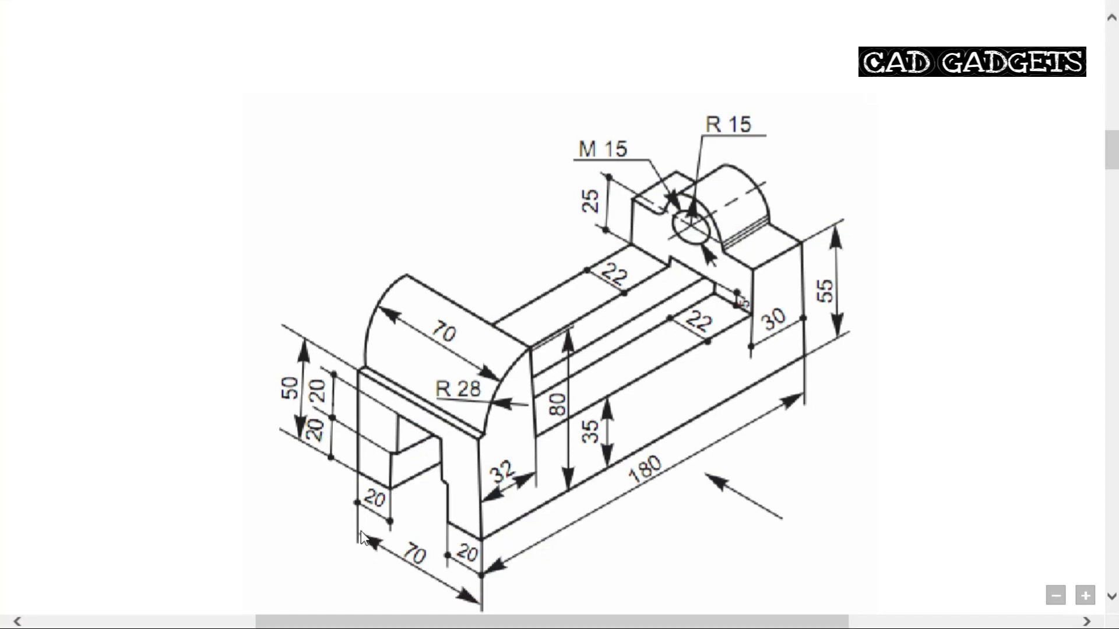
{"action": "key", "text": "alt+Tab"}
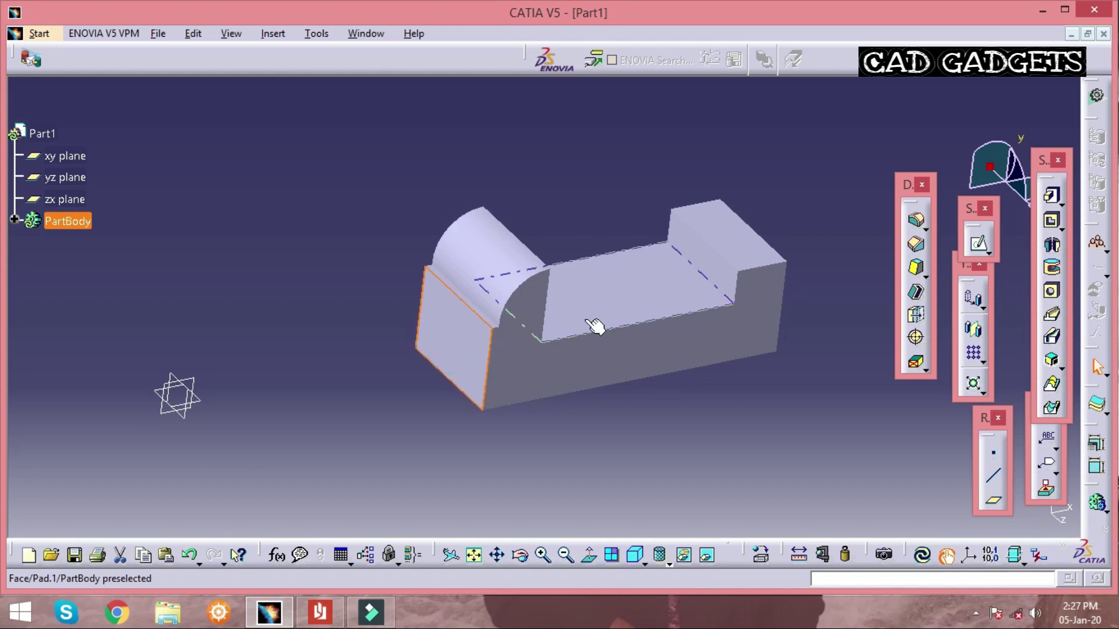
- Start a sketch on the block's flat arc-end face, orient it upright, and check the underside slot dimensions in the reference drawing
{"action": "left_click", "coordinate": [978, 242]}
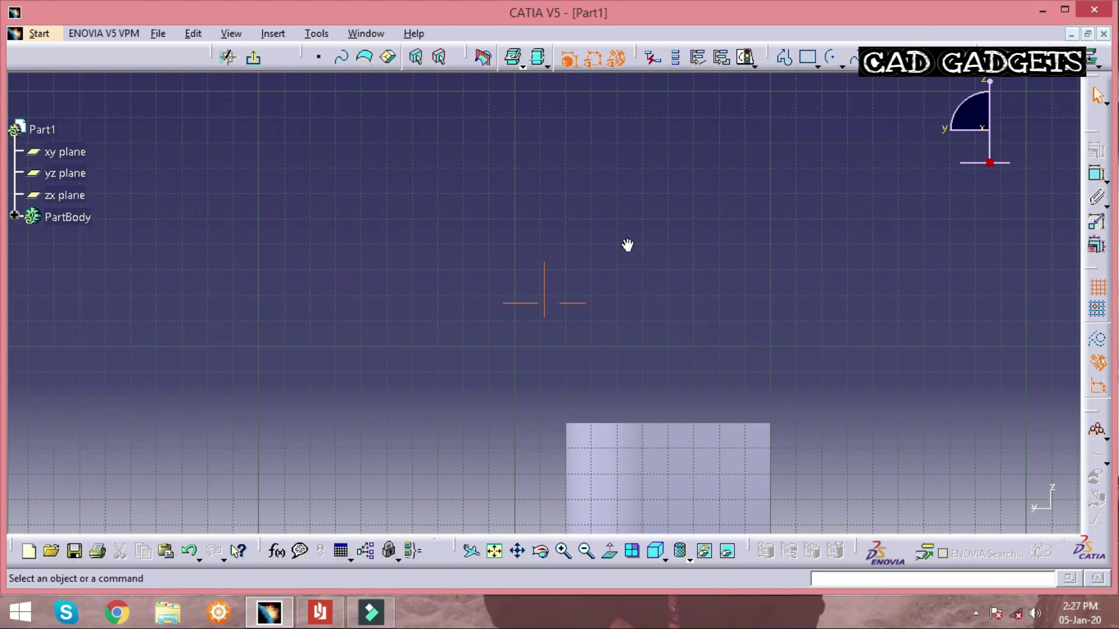
{"action": "middle_click_drag", "start_coordinate": [617, 263], "coordinate": [605, 304]}
{"action": "left_click", "coordinate": [610, 551]}
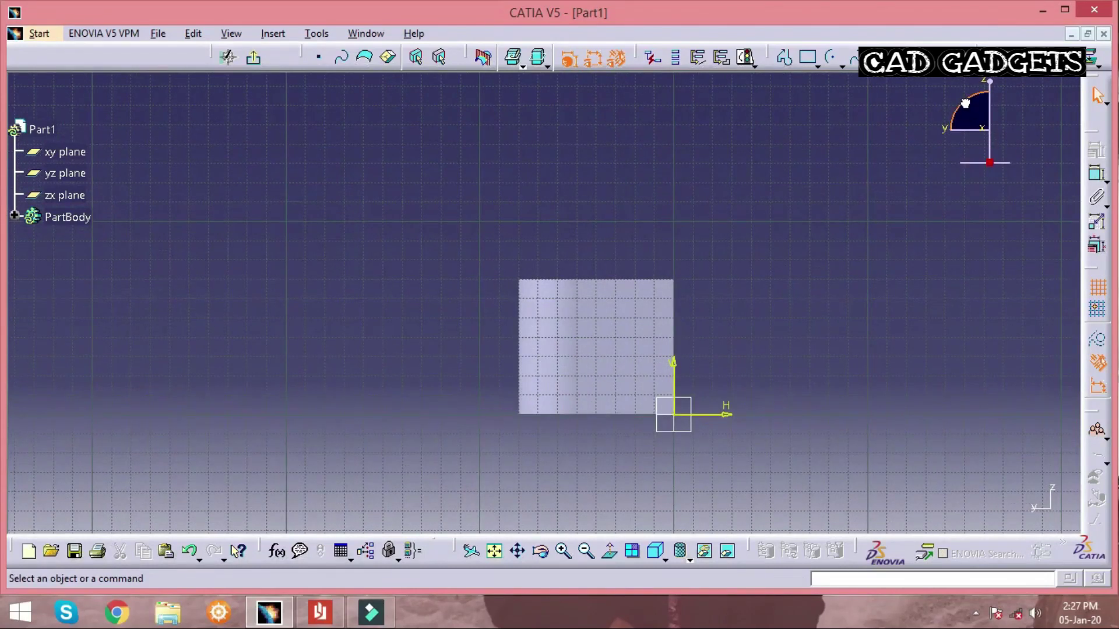
{"action": "mouse_move", "coordinate": [984, 86]}
{"action": "left_mouse_down"}
{"action": "mouse_move", "coordinate": [1069, 126]}
{"action": "mouse_move", "coordinate": [1078, 145]}
{"action": "mouse_move", "coordinate": [1082, 129]}
{"action": "left_mouse_up"}
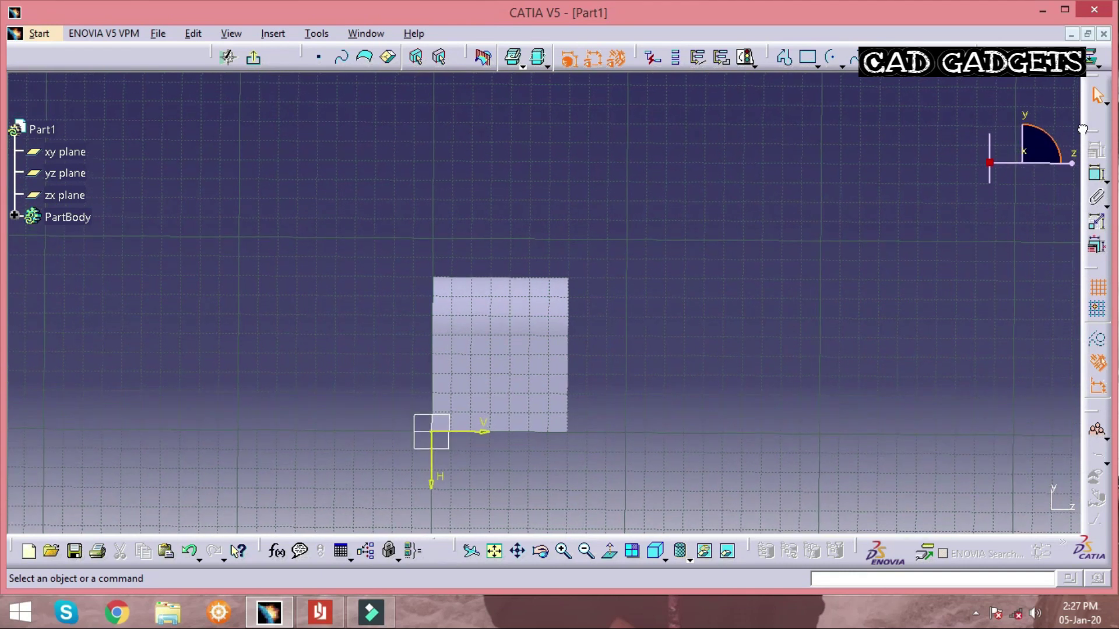
{"action": "mouse_move", "coordinate": [567, 288]}
{"action": "middle_mouse_down"}
{"action": "mouse_move", "coordinate": [642, 250]}
{"action": "mouse_move", "coordinate": [649, 187]}
{"action": "mouse_move", "coordinate": [607, 230]}
{"action": "mouse_move", "coordinate": [583, 143]}
{"action": "middle_mouse_up"}
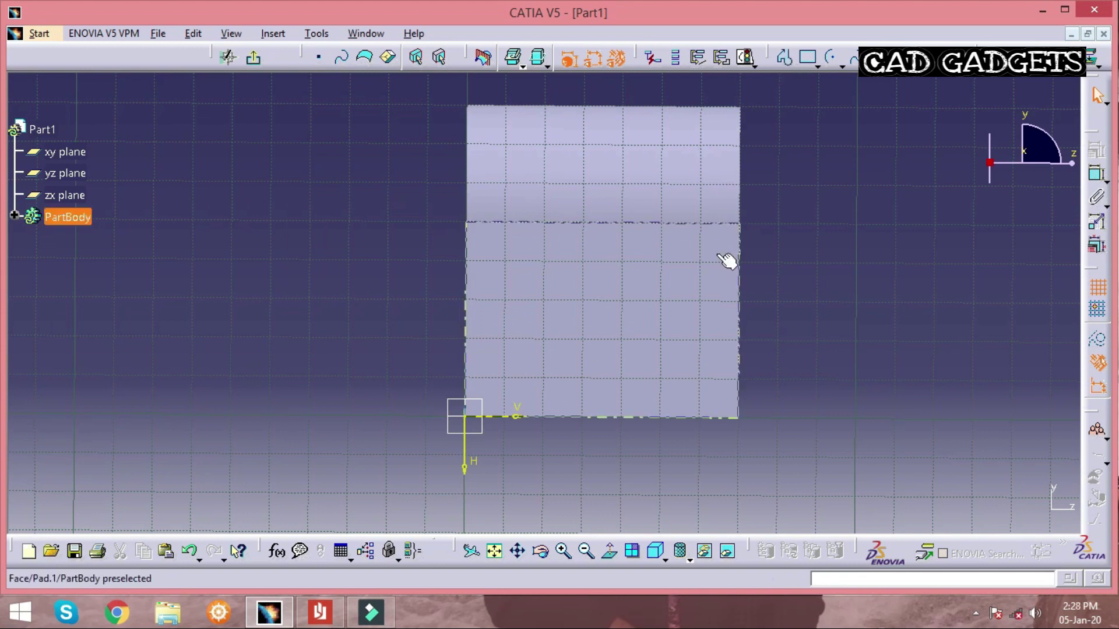
{"action": "left_click", "coordinate": [320, 611]}
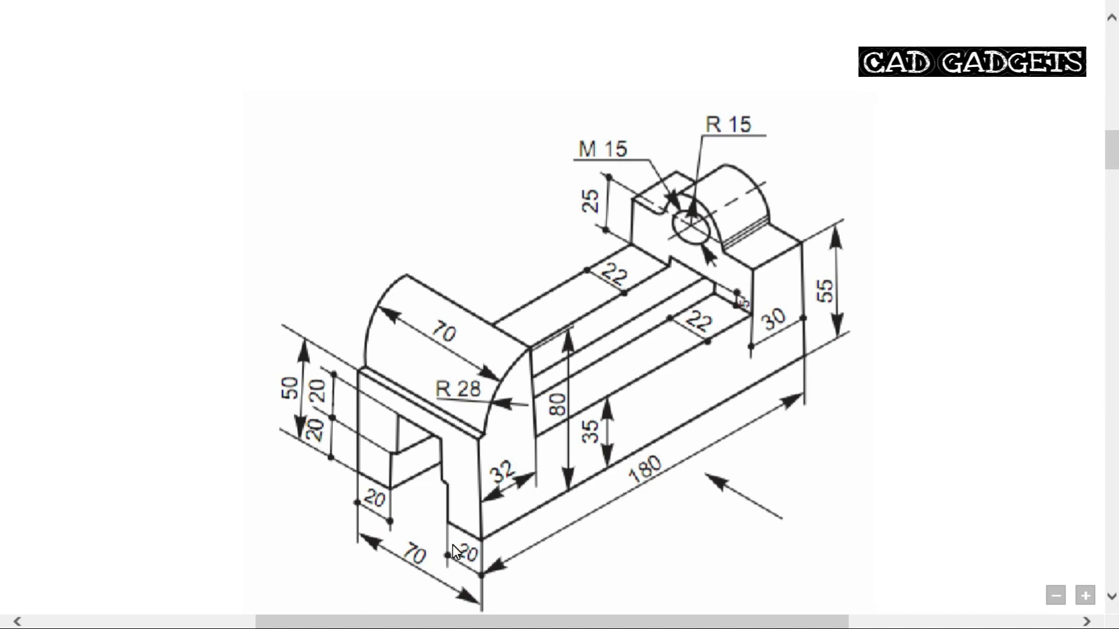
{"action": "key", "text": "alt+Tab"}
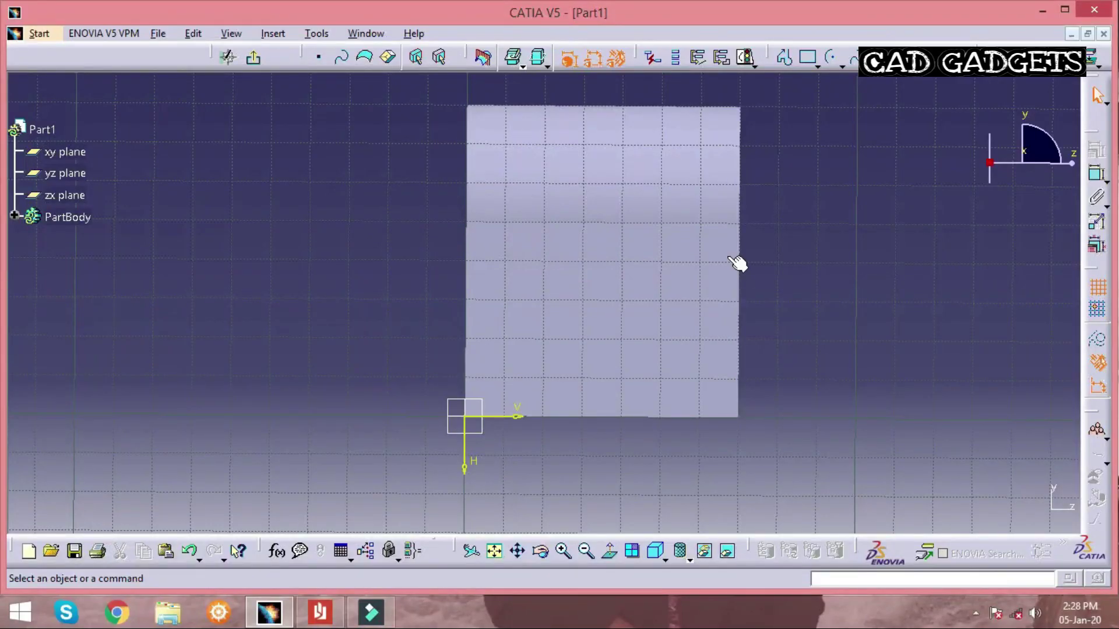
{"action": "left_click", "coordinate": [783, 58]}
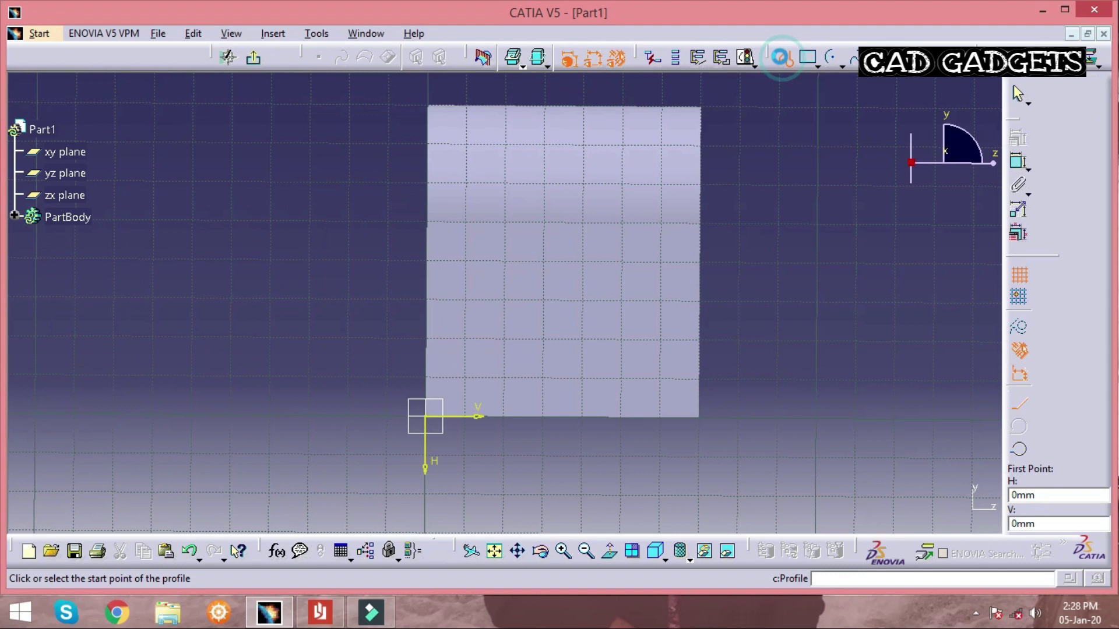
{"action": "left_click", "coordinate": [639, 413]}
{"action": "left_click", "coordinate": [639, 349]}
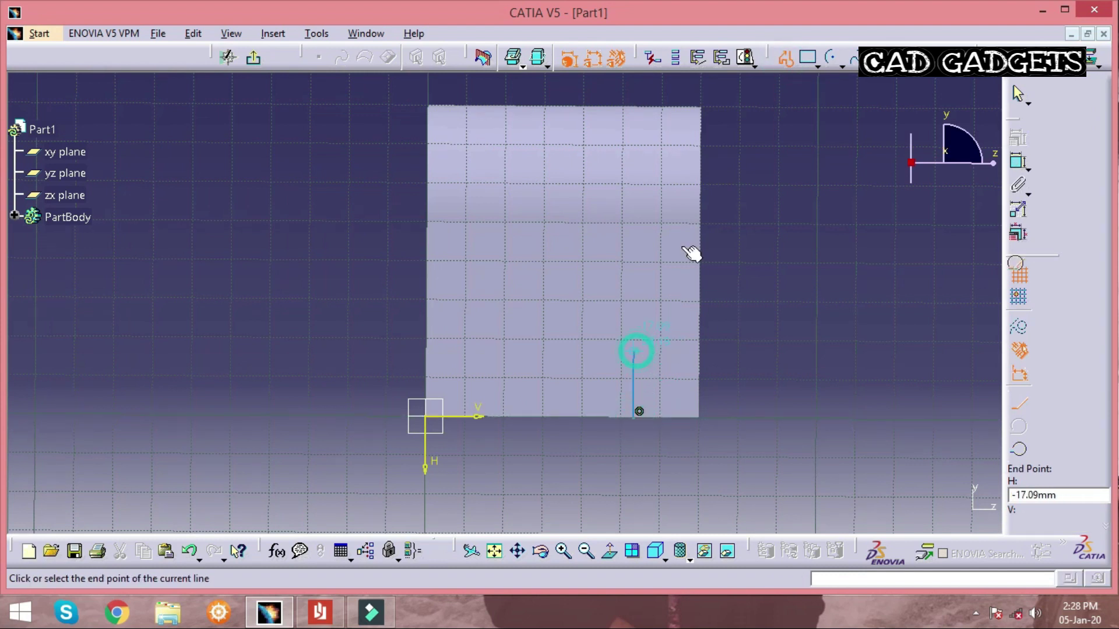
{"action": "left_click", "coordinate": [788, 58]}
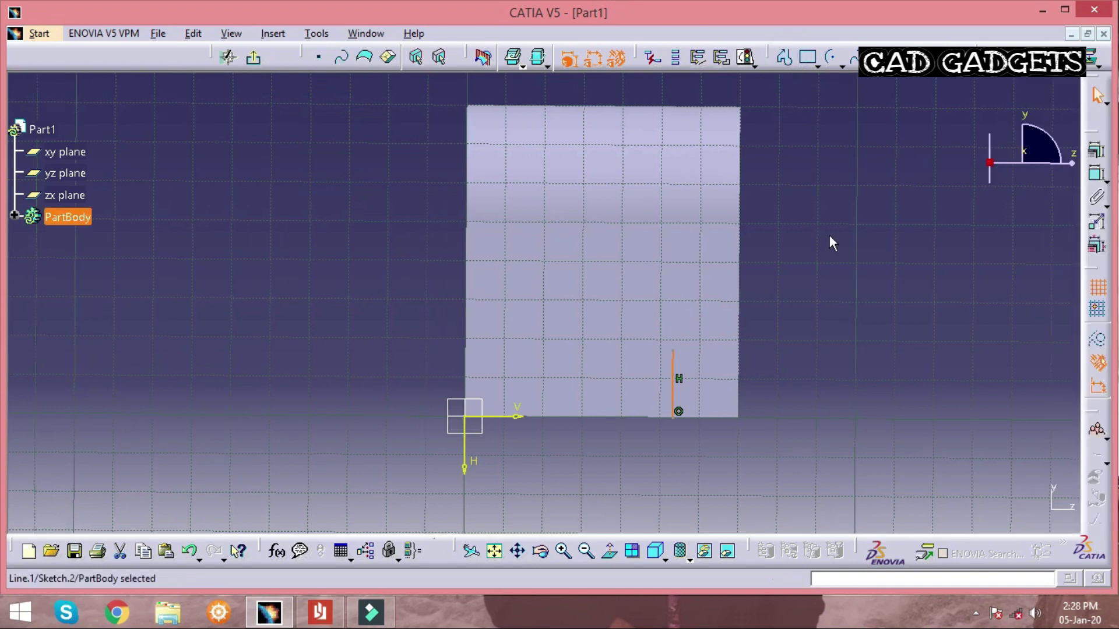
{"action": "left_click", "coordinate": [830, 236]}
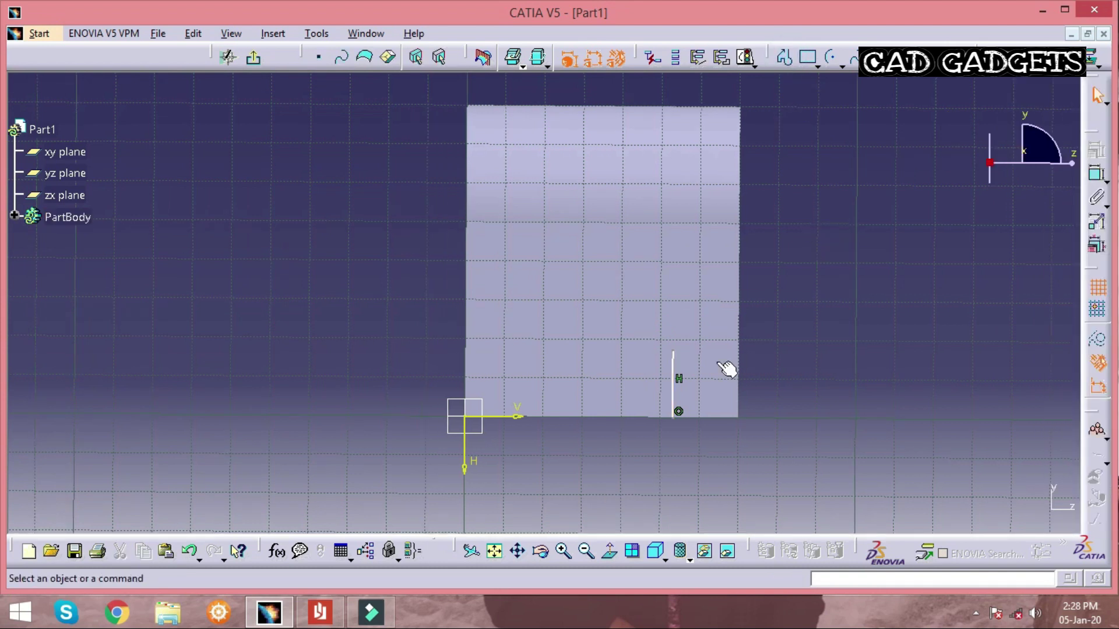
{"action": "right_click", "coordinate": [678, 359]}
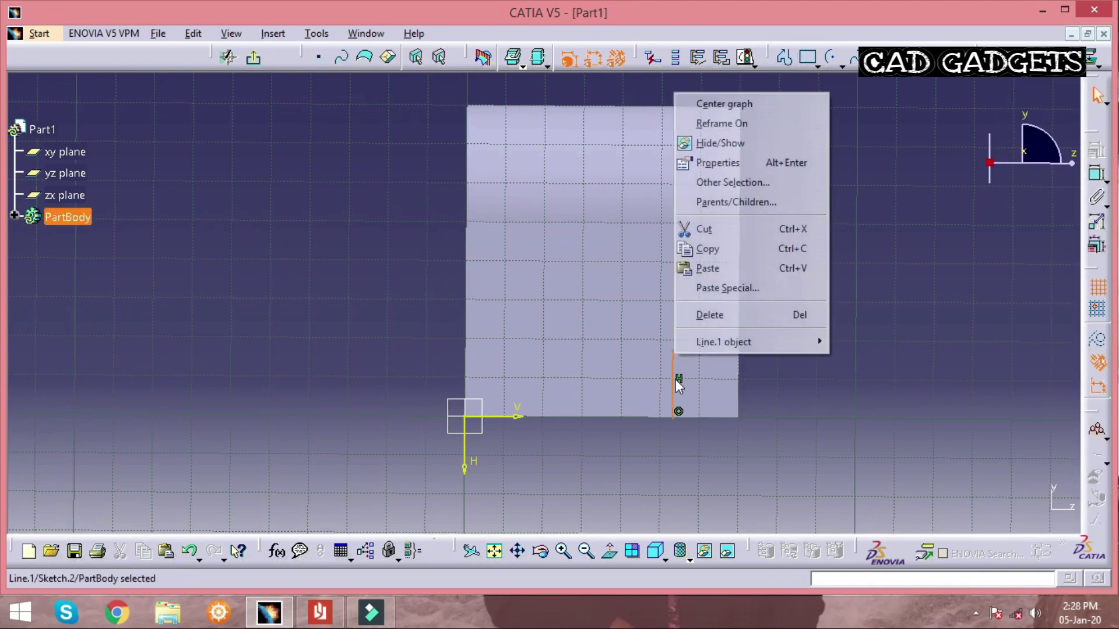
{"action": "left_click", "coordinate": [711, 313]}
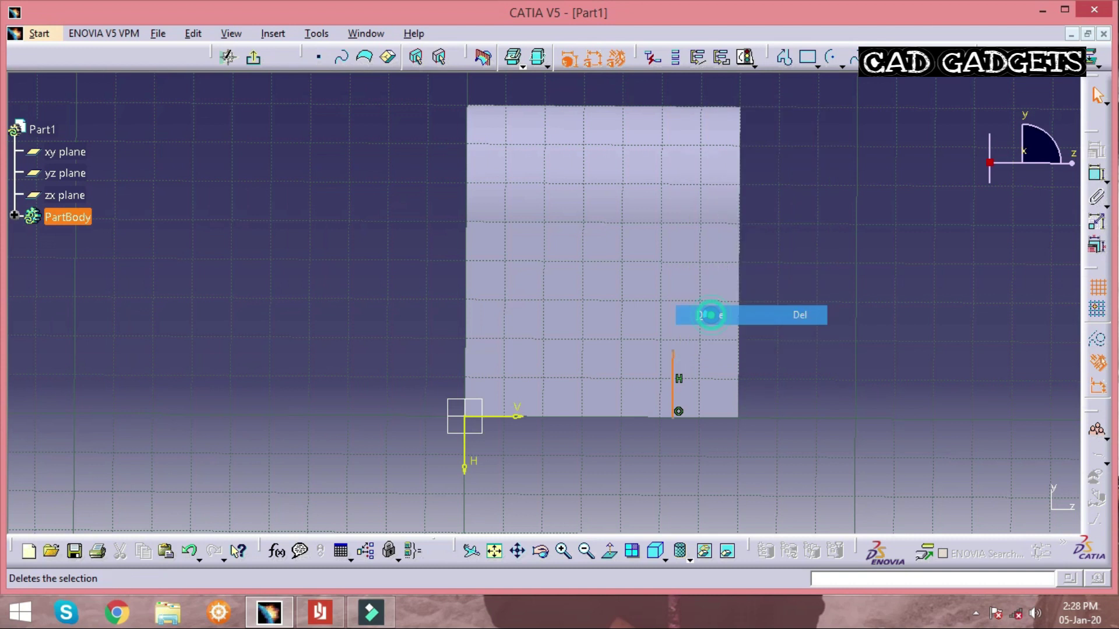
- Sketch a vertical profile line about 21 mm long upward from the end face's bottom edge, near its right edge
{"action": "left_click", "coordinate": [784, 58]}
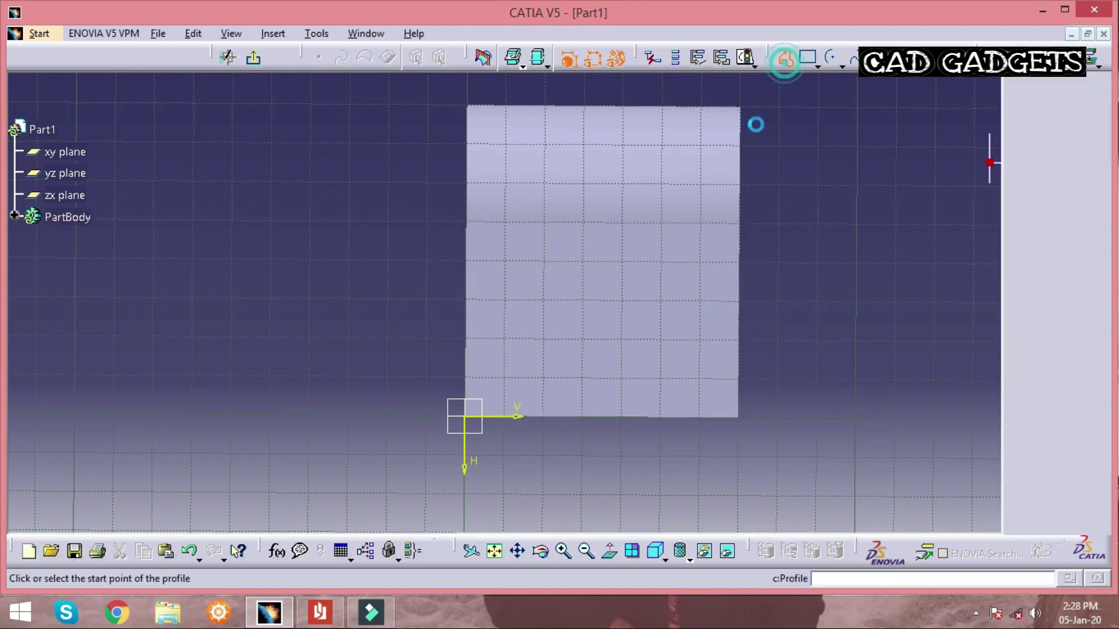
{"action": "left_click", "coordinate": [630, 417]}
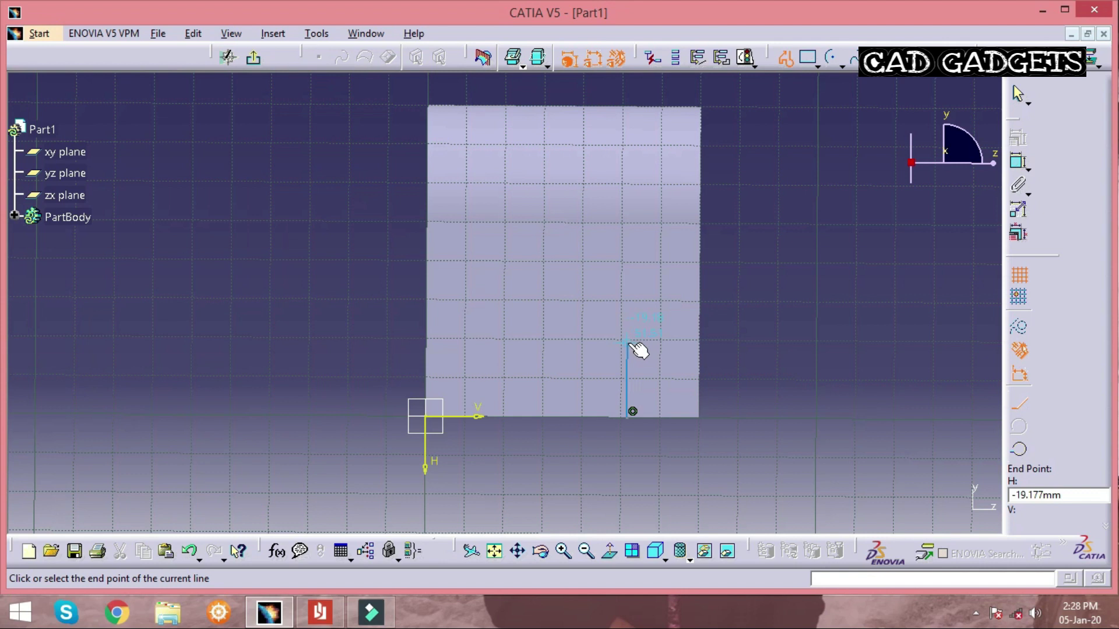
{"action": "left_click", "coordinate": [628, 337]}
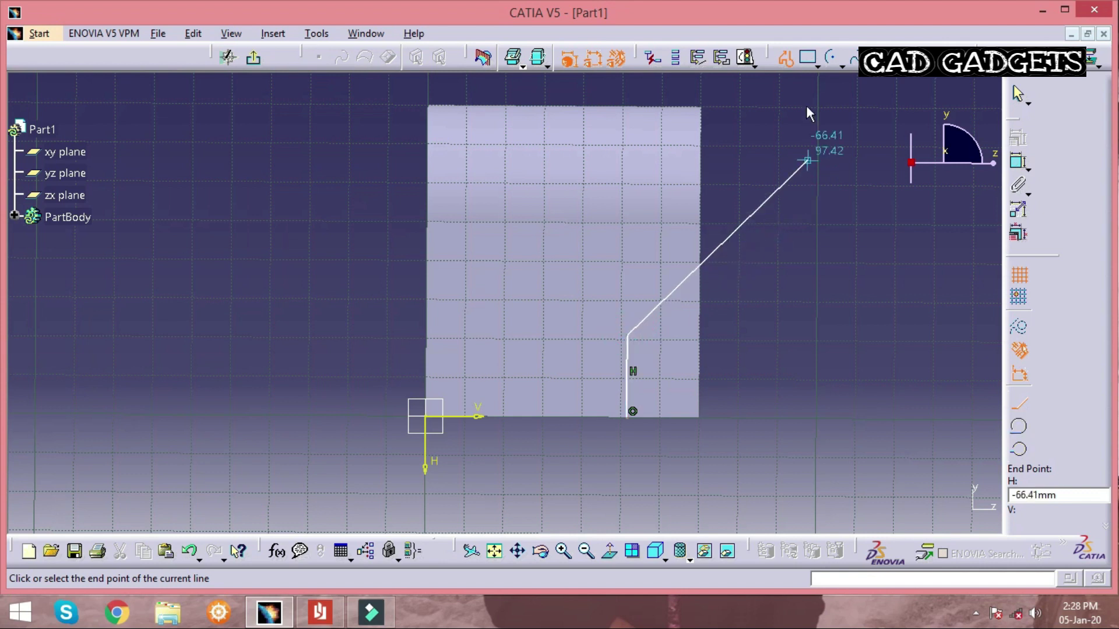
{"action": "left_click", "coordinate": [784, 59]}
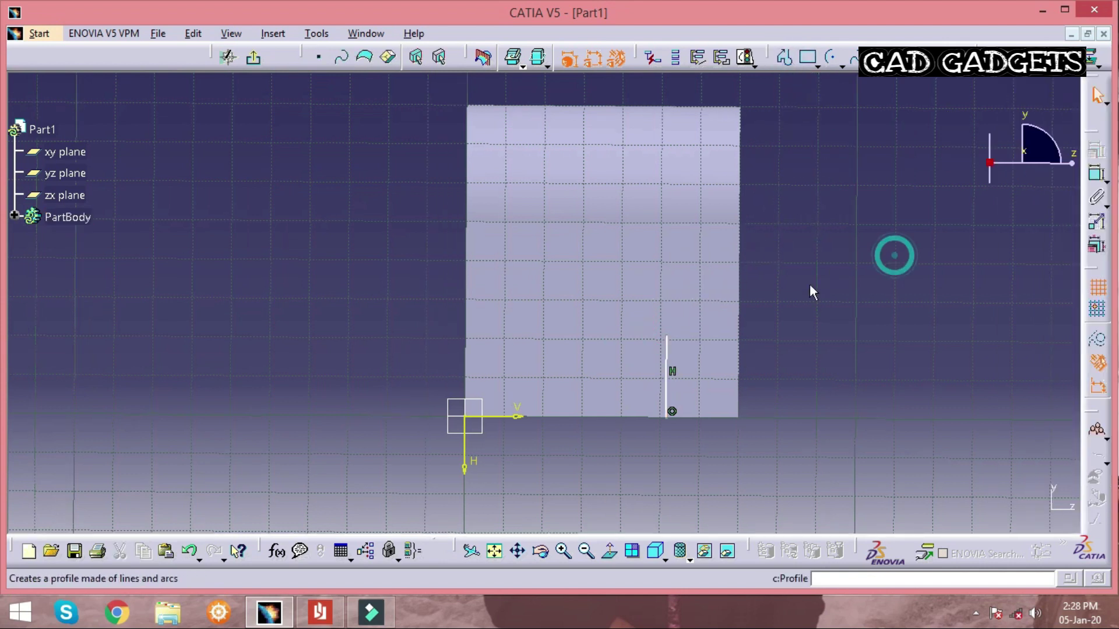
- Dimension the vertical line's length and set it to 20 mm
{"action": "left_click", "coordinate": [1096, 174]}
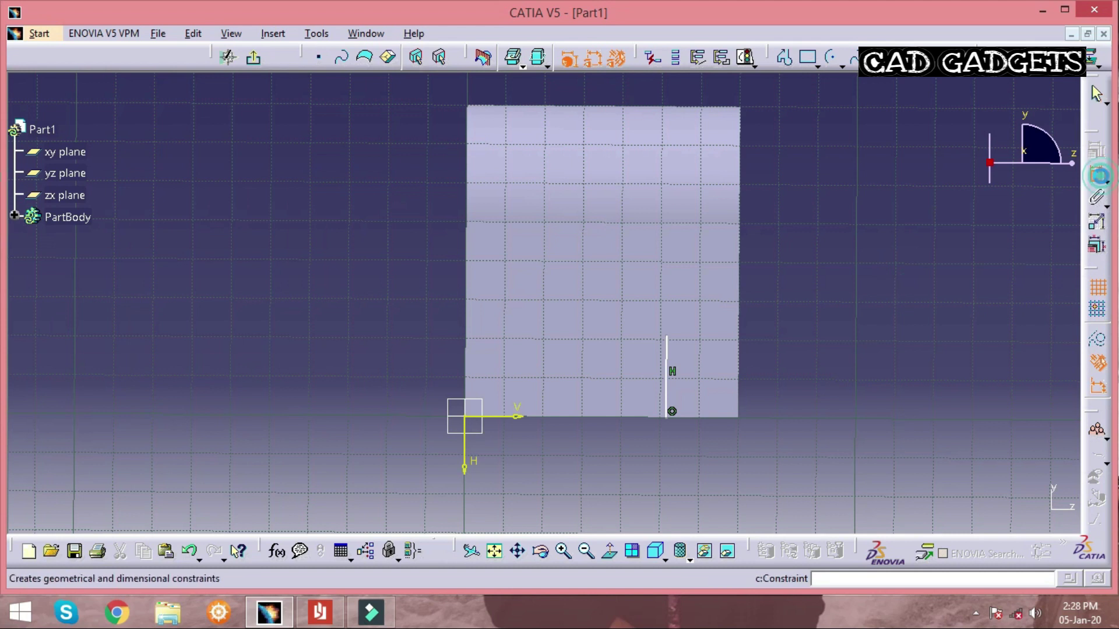
{"action": "left_click", "coordinate": [668, 381]}
{"action": "left_click", "coordinate": [868, 358]}
{"action": "double_click", "coordinate": [870, 357]}
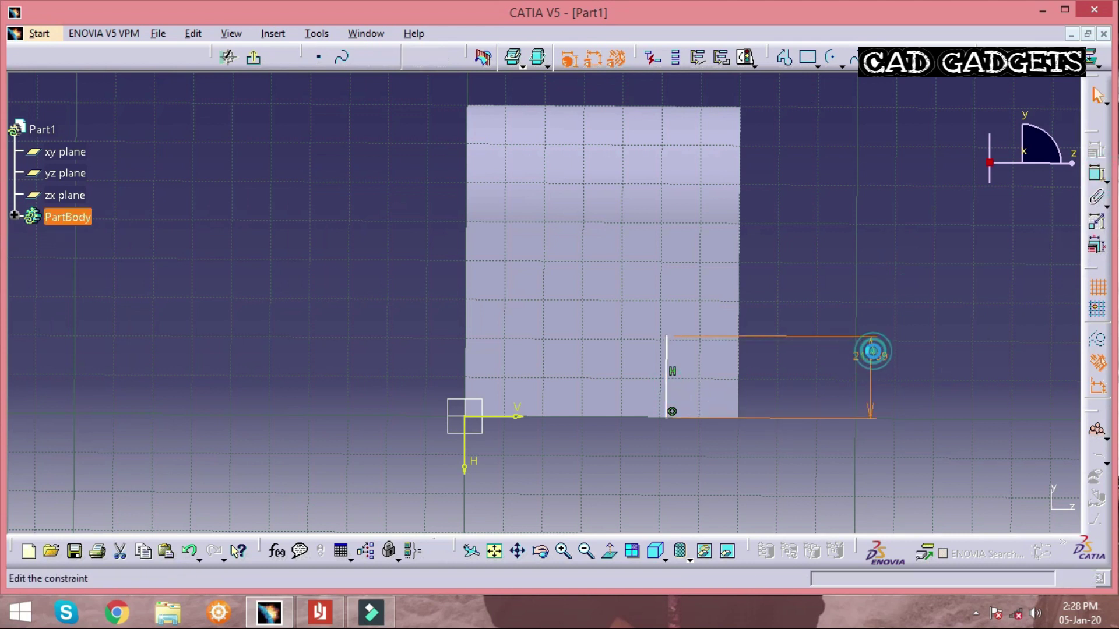
{"action": "type", "text": "20"}
{"action": "key", "text": "Return"}
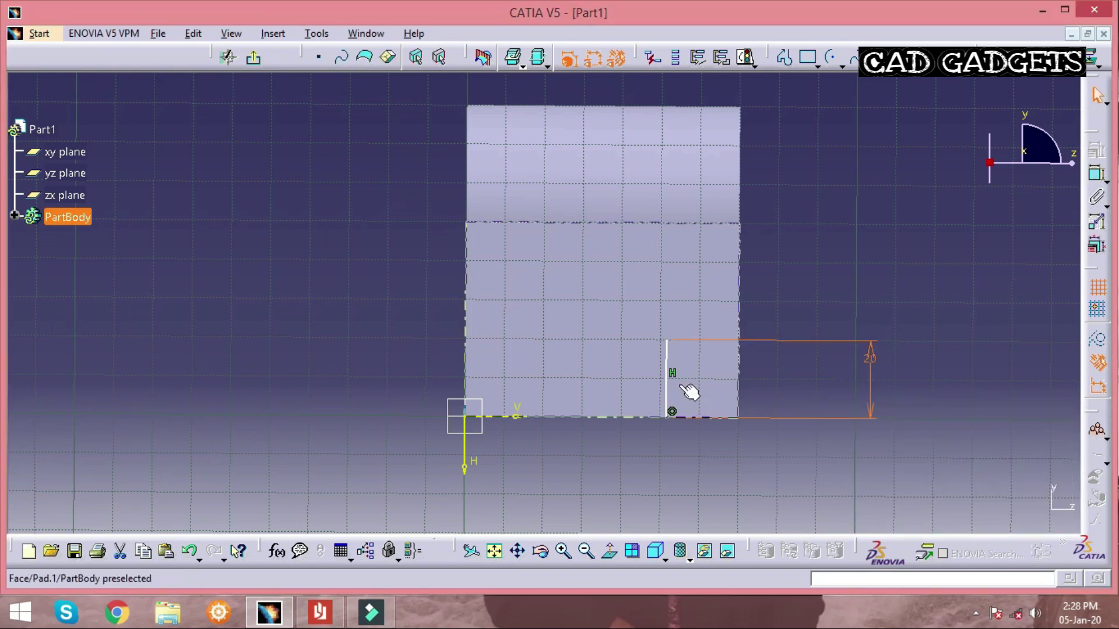
- Dimension the distance from the vertical line to the block's right edge and set it to 20 mm
{"action": "left_click", "coordinate": [1097, 173]}
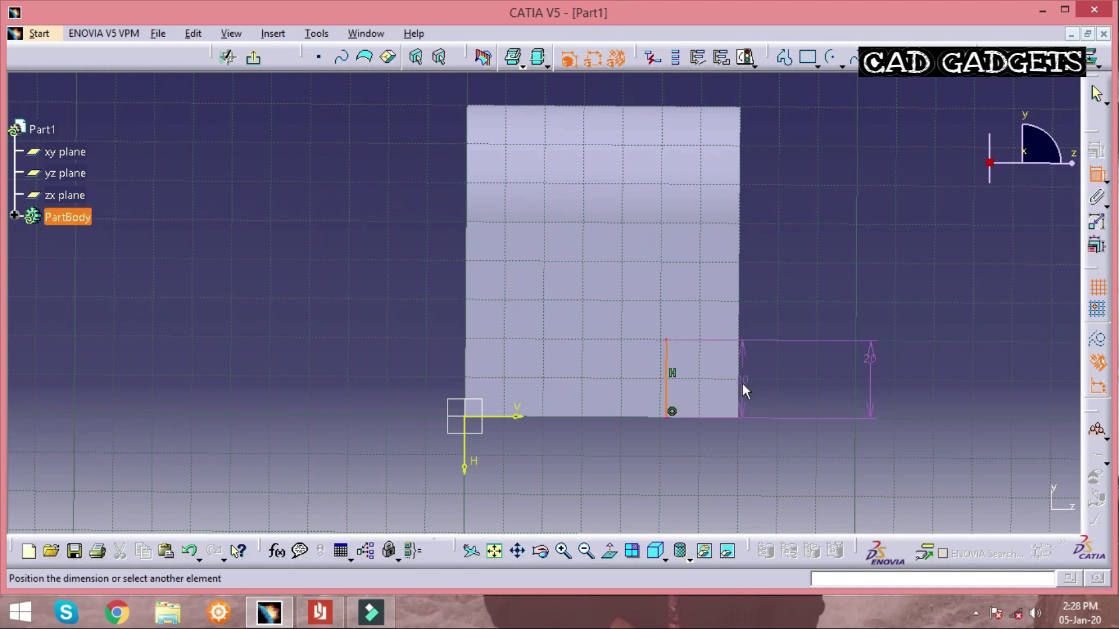
{"action": "left_click", "coordinate": [739, 385]}
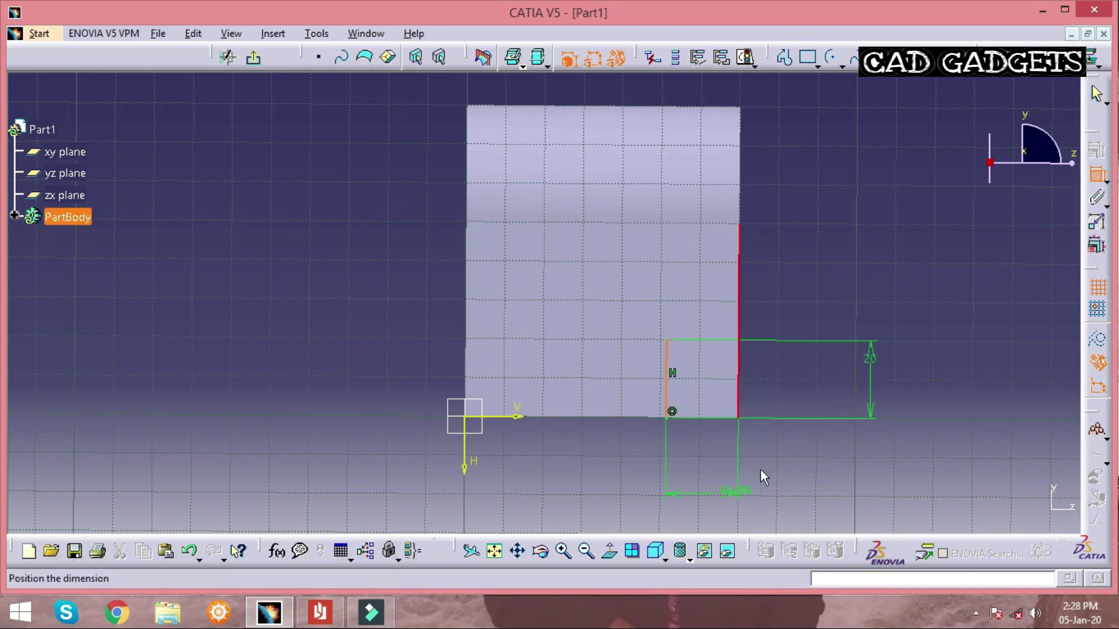
{"action": "left_click", "coordinate": [957, 394]}
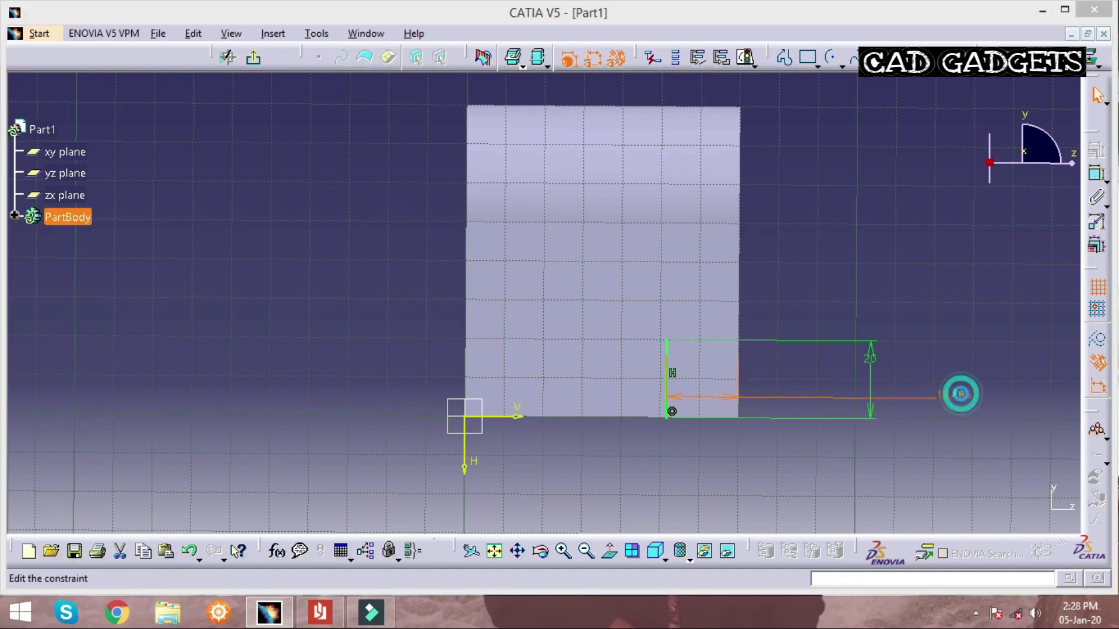
{"action": "left_click", "coordinate": [960, 394]}
{"action": "type", "text": "20"}
{"action": "key", "text": "Return"}
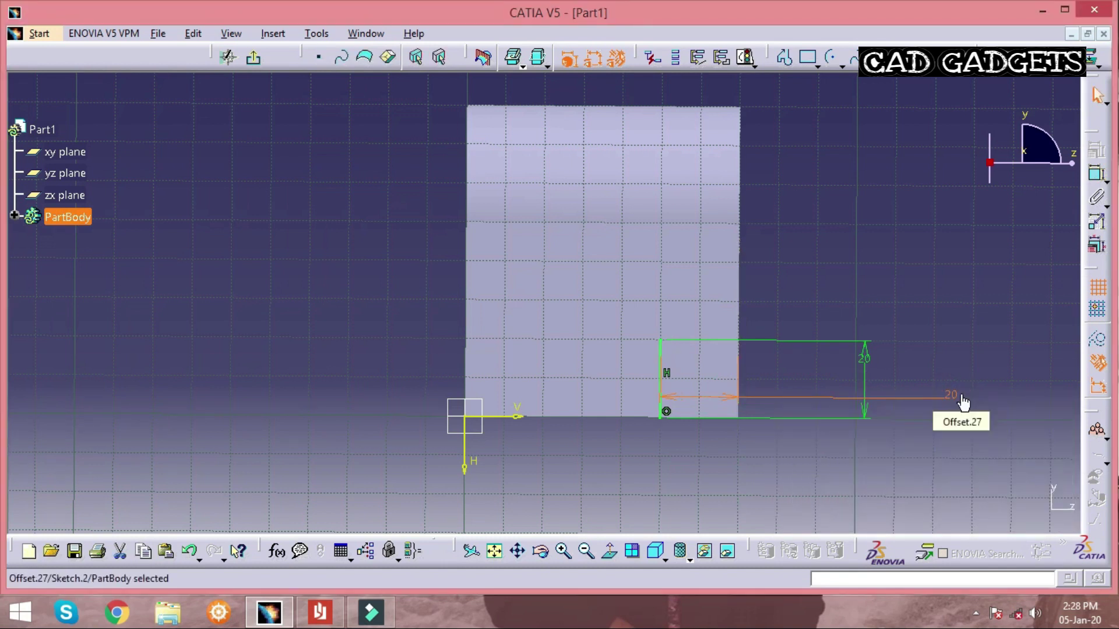
{"action": "left_click", "coordinate": [906, 219]}
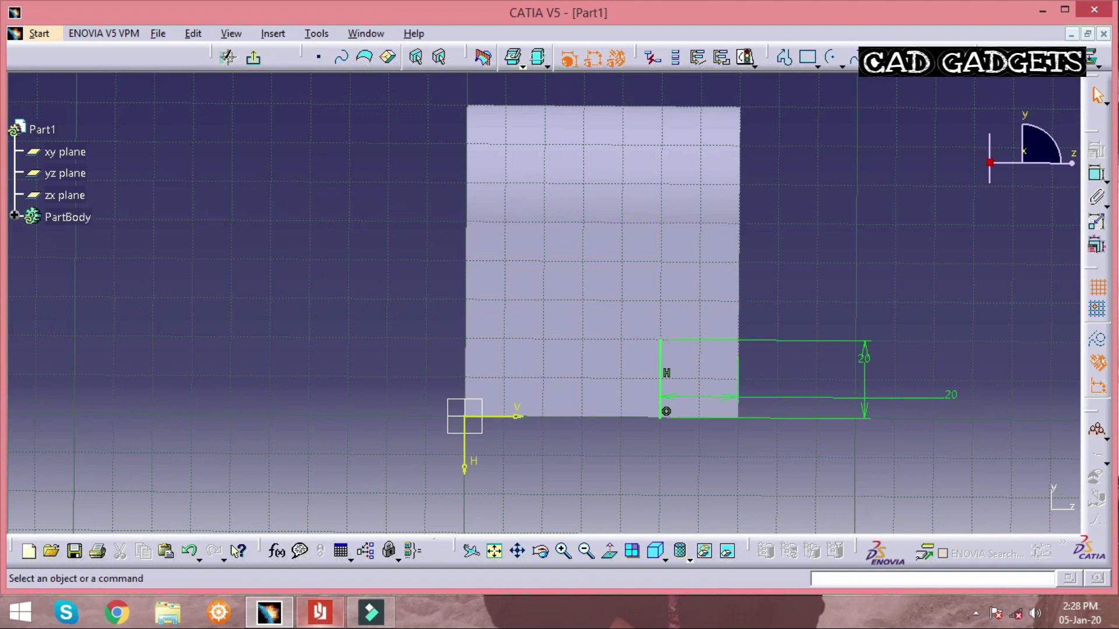
- Check the slot's step in the reference drawing and sketch a horizontal line about 2.4 mm long inward from the vertical line's upper end
{"action": "mouse_move", "coordinate": [319, 612]}
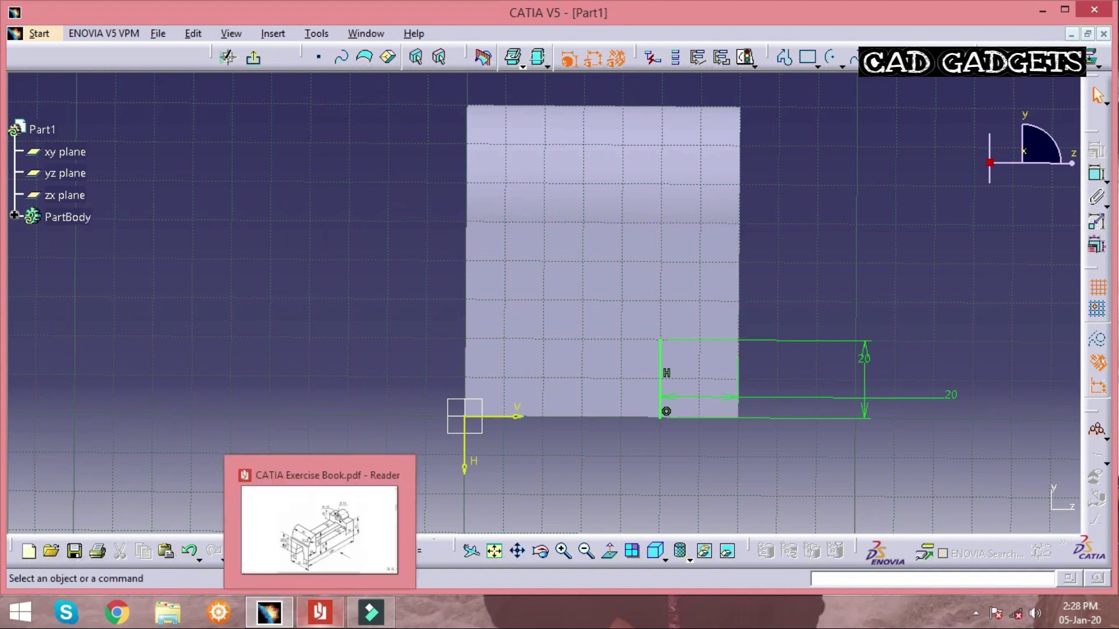
{"action": "left_click", "coordinate": [319, 613]}
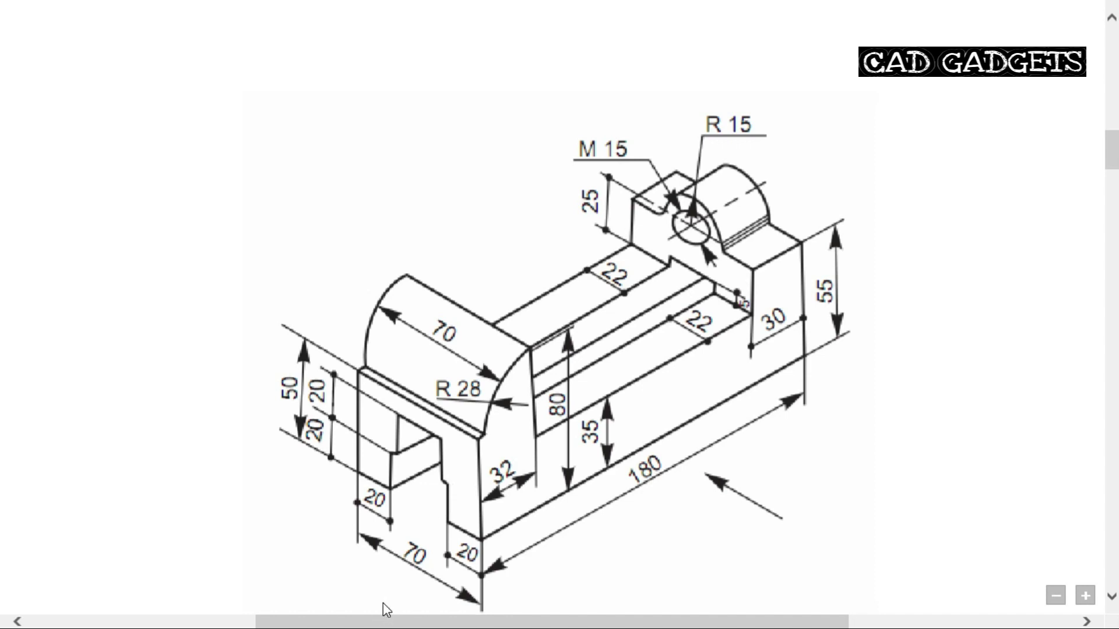
{"action": "key", "text": "alt+Tab"}
{"action": "mouse_move", "coordinate": [386, 610]}
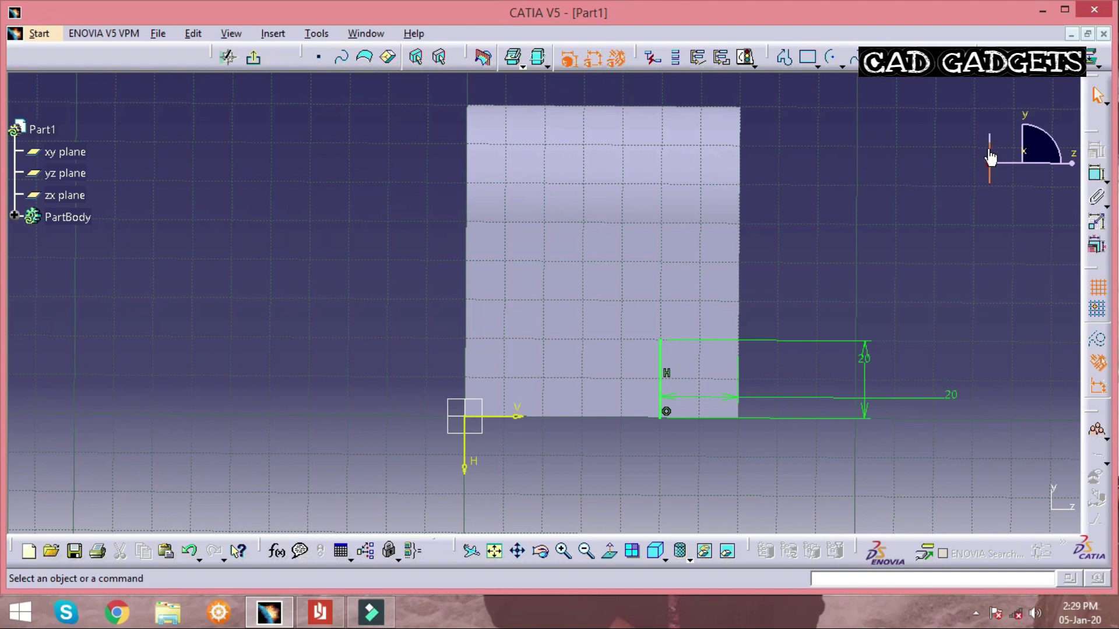
{"action": "left_click", "coordinate": [784, 56]}
{"action": "mouse_move", "coordinate": [693, 246]}
{"action": "middle_mouse_down"}
{"action": "mouse_move", "coordinate": [695, 322]}
{"action": "mouse_move", "coordinate": [798, 361]}
{"action": "middle_mouse_up"}
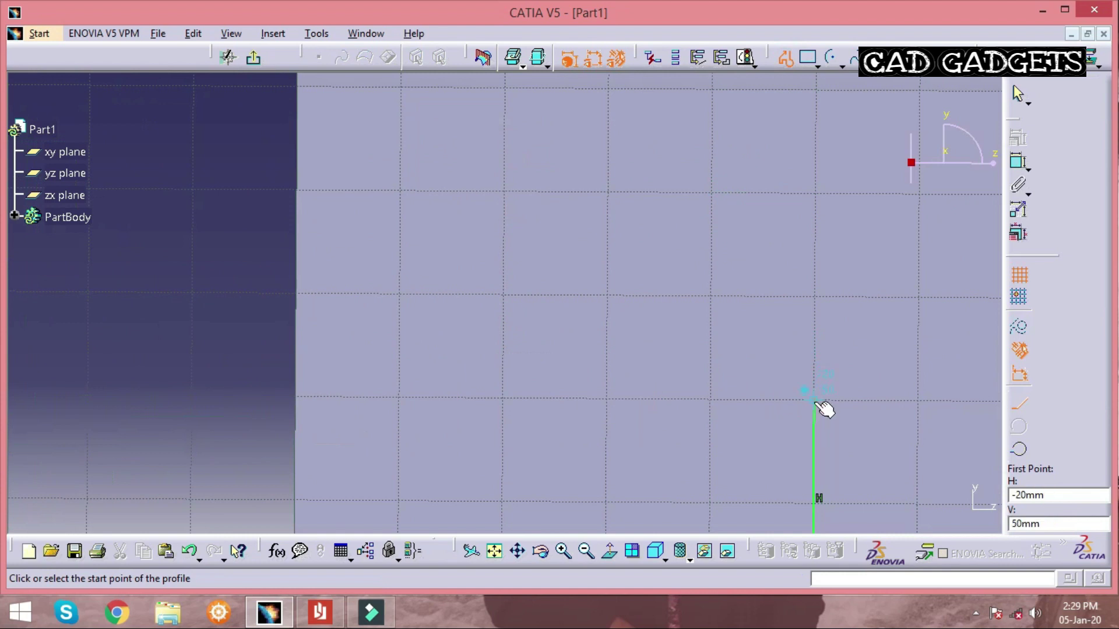
{"action": "mouse_move", "coordinate": [826, 410]}
{"action": "middle_mouse_down"}
{"action": "mouse_move", "coordinate": [817, 344]}
{"action": "mouse_move", "coordinate": [592, 222]}
{"action": "middle_mouse_up"}
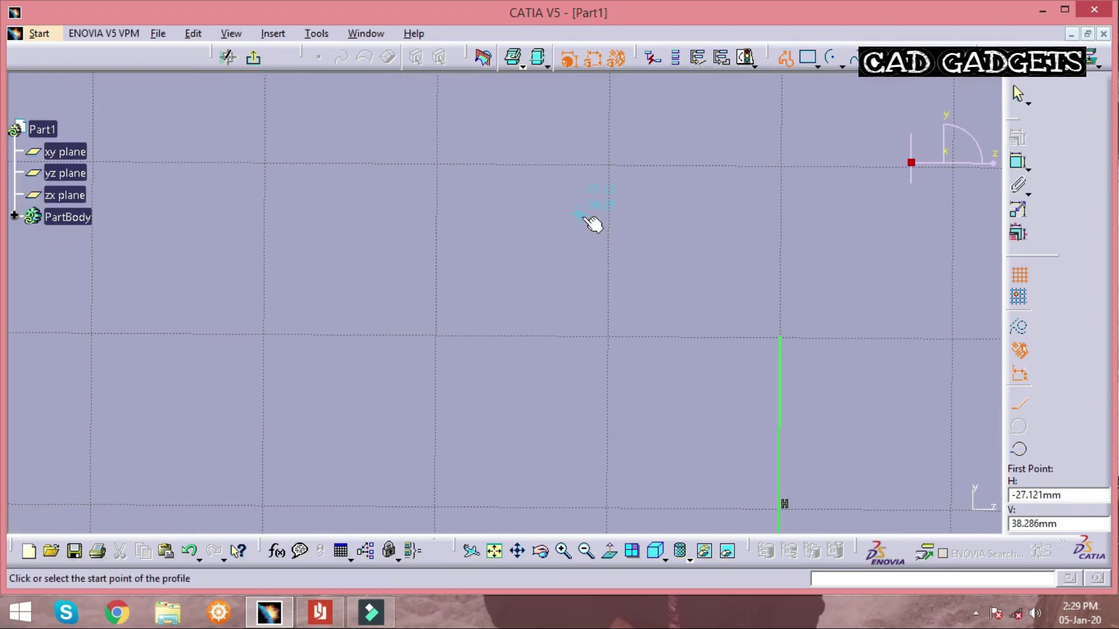
{"action": "left_click", "coordinate": [783, 340]}
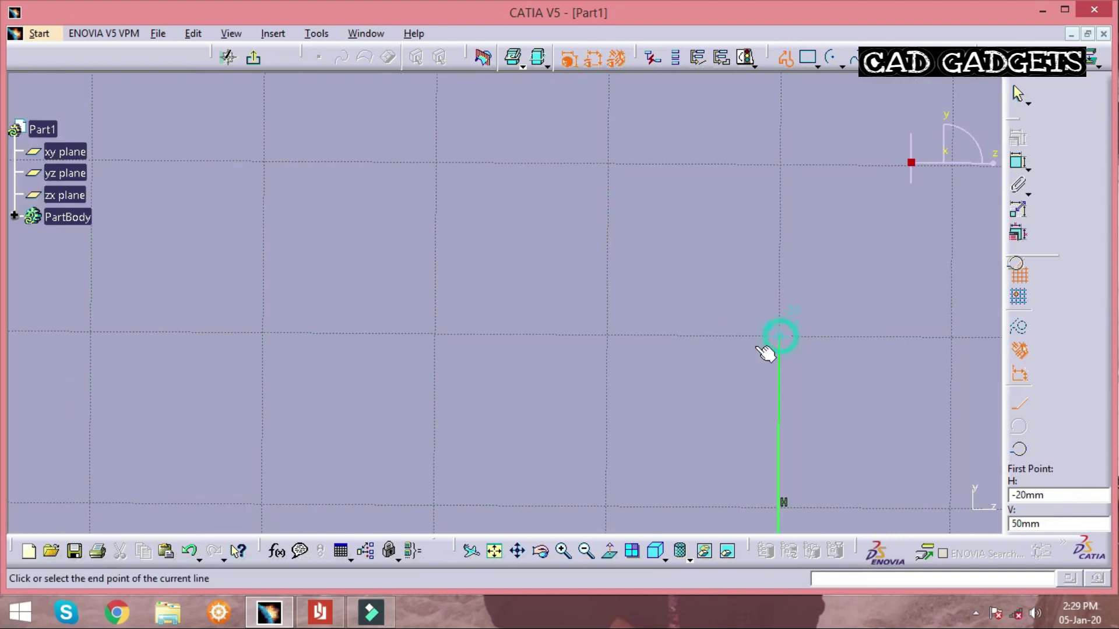
{"action": "mouse_move", "coordinate": [748, 340]}
{"action": "middle_mouse_down"}
{"action": "mouse_move", "coordinate": [739, 327]}
{"action": "mouse_move", "coordinate": [790, 463]}
{"action": "middle_mouse_up"}
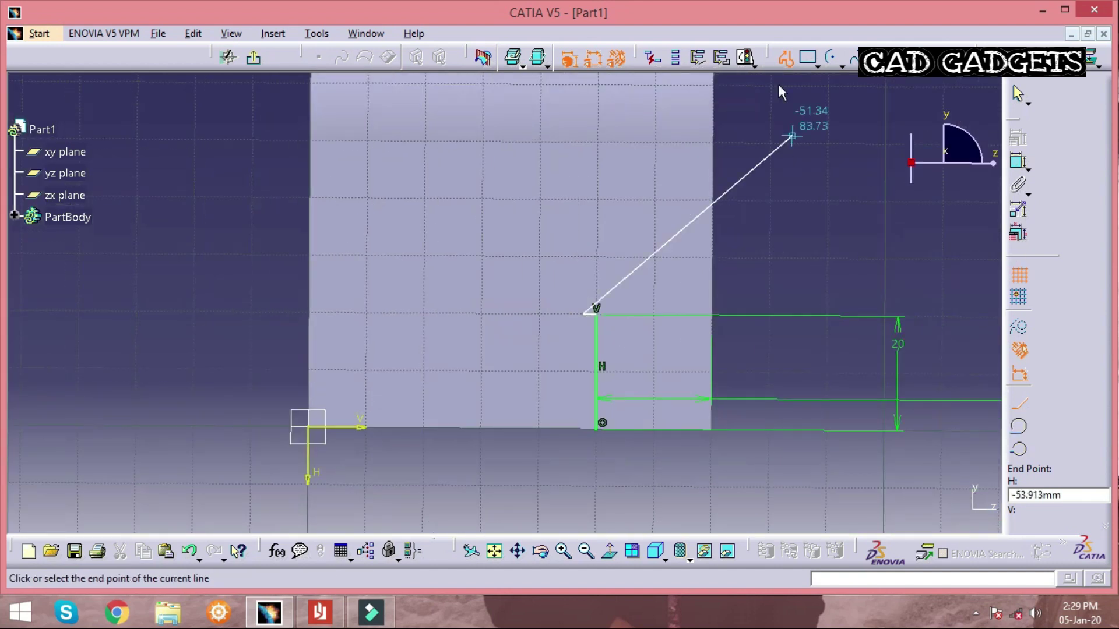
{"action": "left_click", "coordinate": [786, 59]}
- Dimension the short horizontal step line's length and set it to 2 mm
{"action": "left_click", "coordinate": [1090, 195]}
{"action": "left_click", "coordinate": [849, 226]}
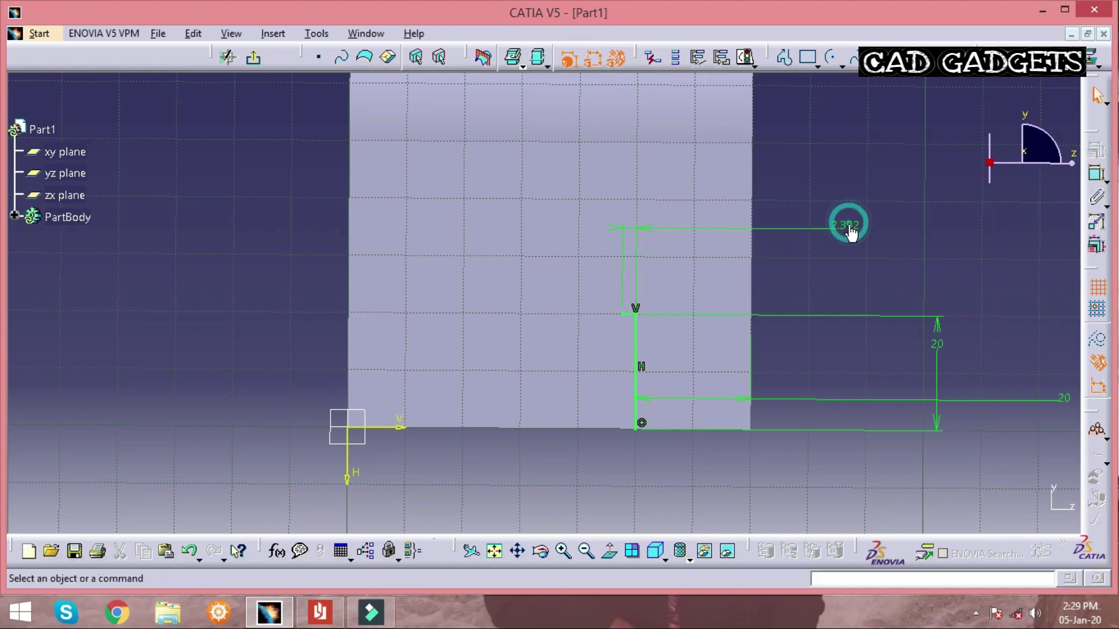
{"action": "double_click", "coordinate": [849, 226]}
{"action": "type", "text": "2"}
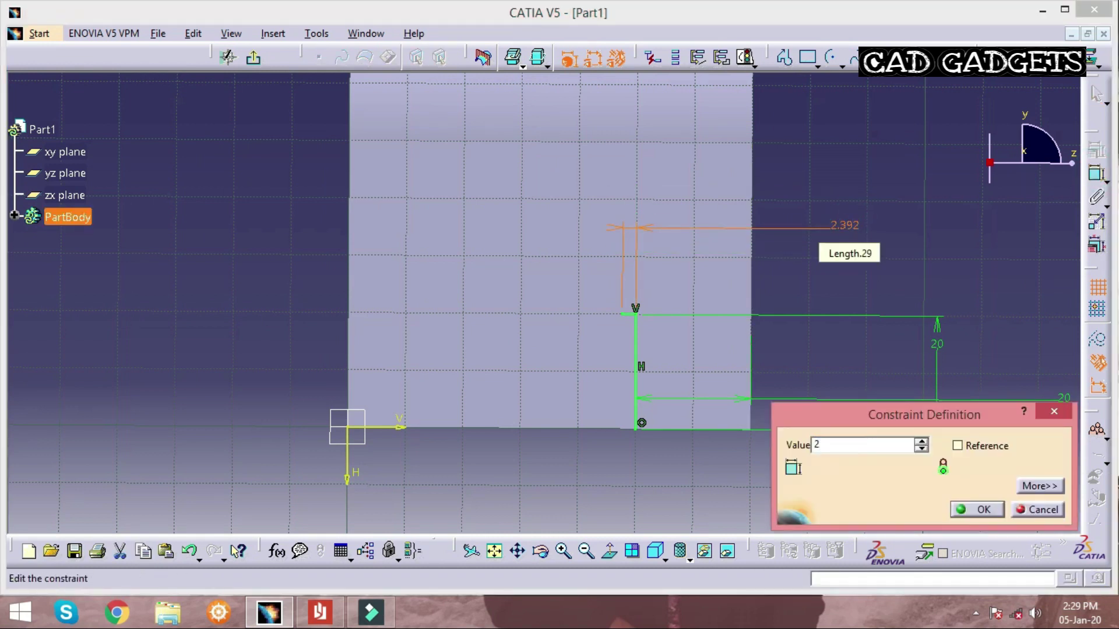
{"action": "key", "text": "Return"}
- Sketch a second vertical profile line upward from the inner end of the 2 mm step line
{"action": "middle_click_drag", "start_coordinate": [748, 191], "coordinate": [750, 220]}
{"action": "left_click", "coordinate": [784, 58]}
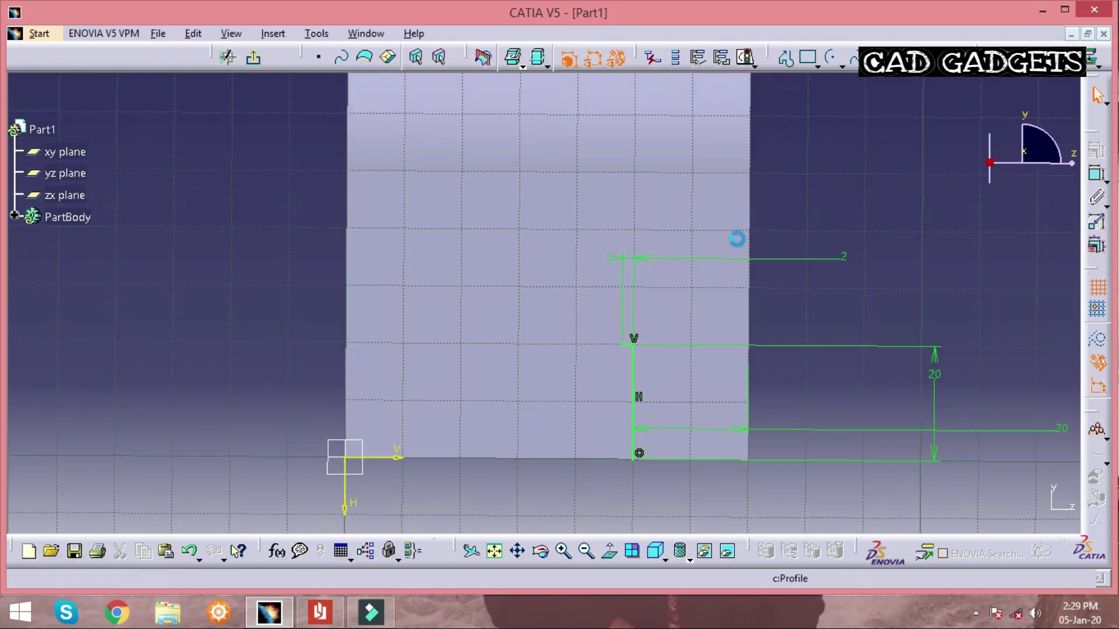
{"action": "left_click", "coordinate": [590, 345]}
{"action": "left_click", "coordinate": [587, 208]}
{"action": "left_click", "coordinate": [784, 57]}
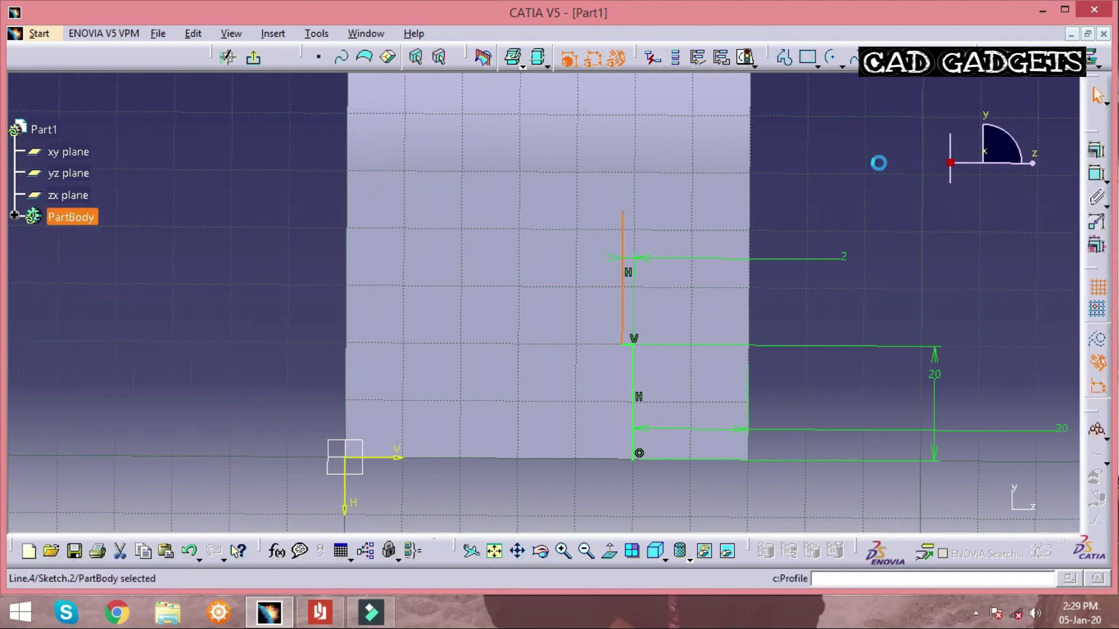
- Dimension the second vertical profile line's length and set it to 20 mm
{"action": "left_click", "coordinate": [1103, 180]}
{"action": "left_click", "coordinate": [1074, 186]}
{"action": "left_click", "coordinate": [866, 207]}
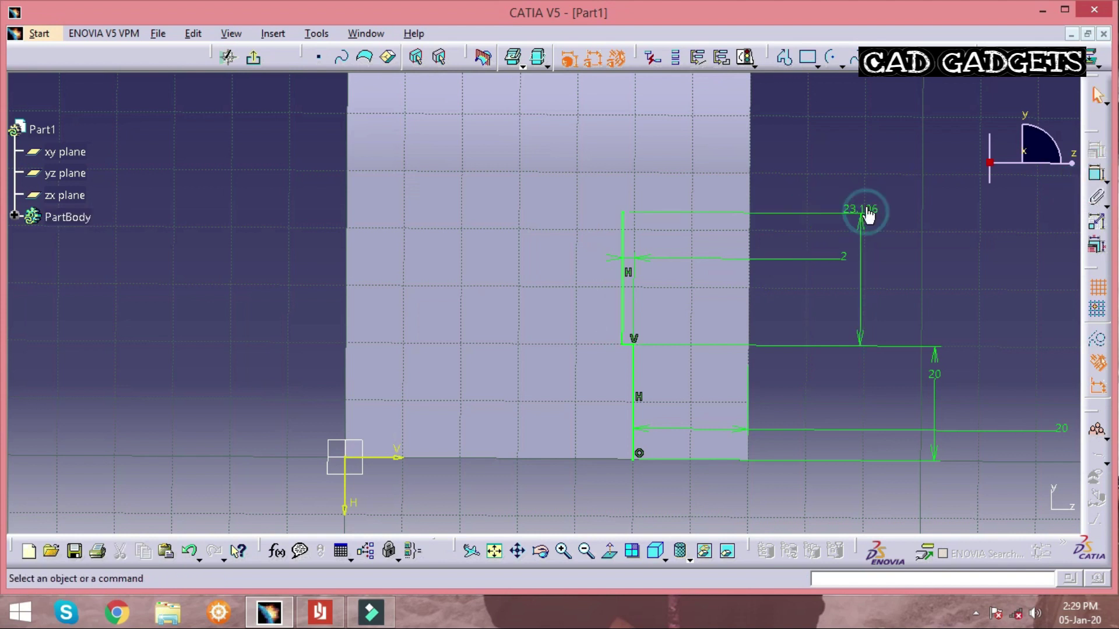
{"action": "double_click", "coordinate": [863, 209]}
{"action": "type", "text": "20mm"}
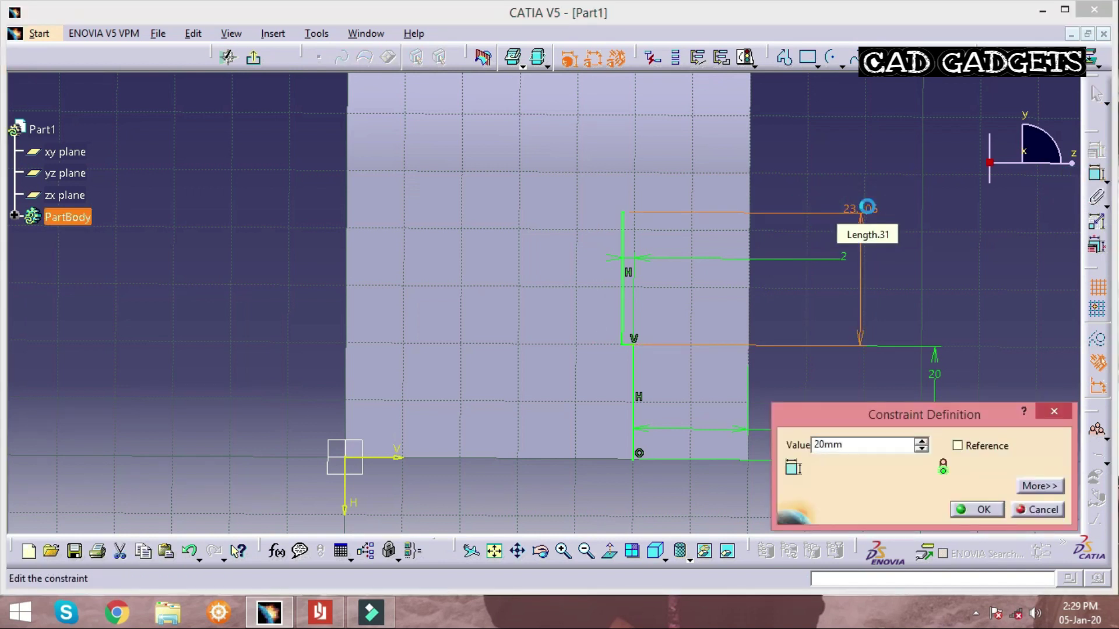
{"action": "key", "text": "Return"}
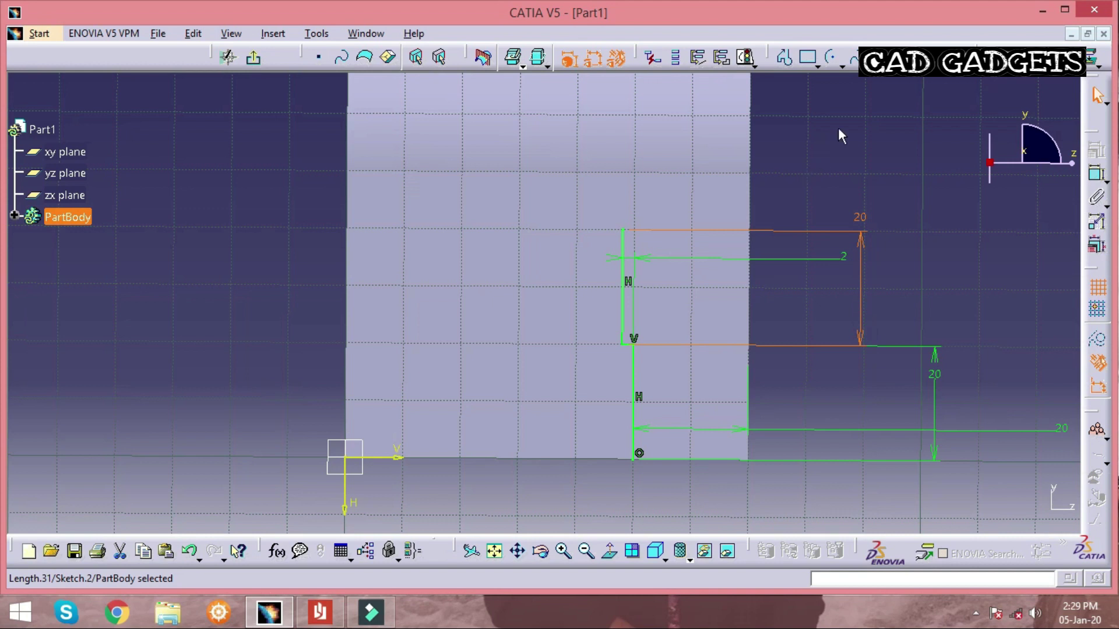
- Check the slot's top in the reference drawing and sketch a horizontal line about 23 mm long inward from the second vertical line's upper end
{"action": "left_click", "coordinate": [322, 611]}
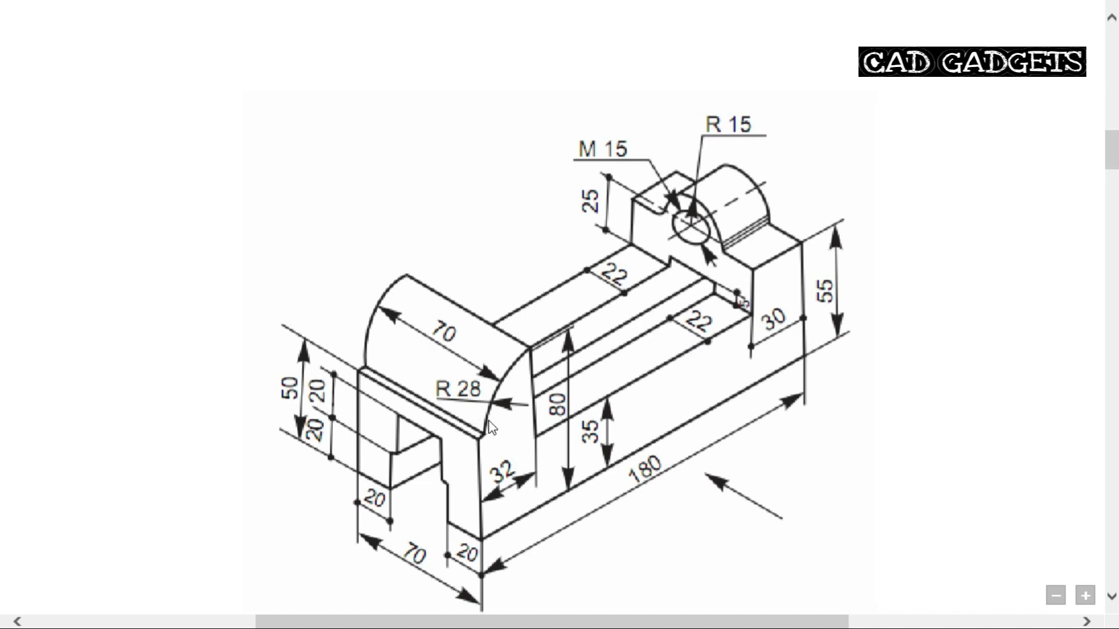
{"action": "key", "text": "alt+Tab"}
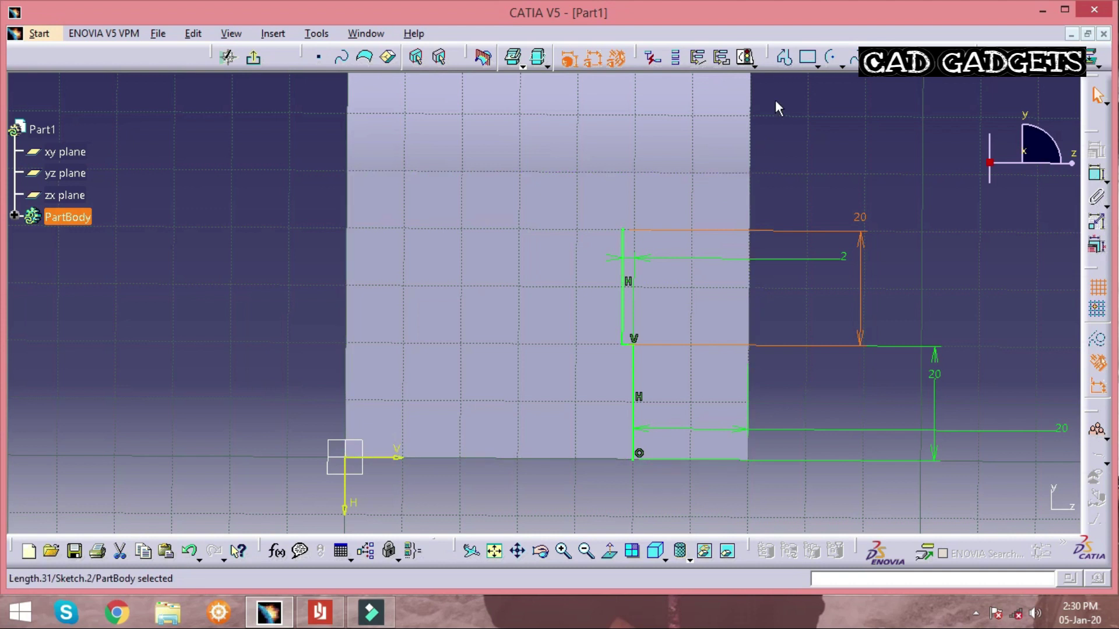
{"action": "left_click", "coordinate": [781, 60]}
{"action": "left_click", "coordinate": [585, 229]}
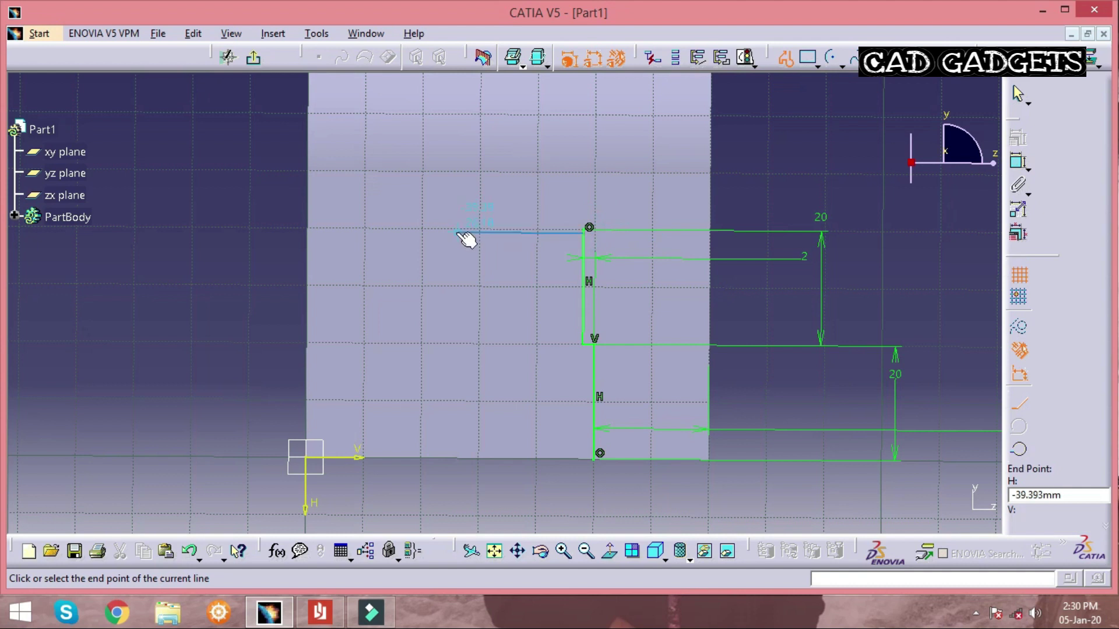
{"action": "left_click", "coordinate": [458, 232]}
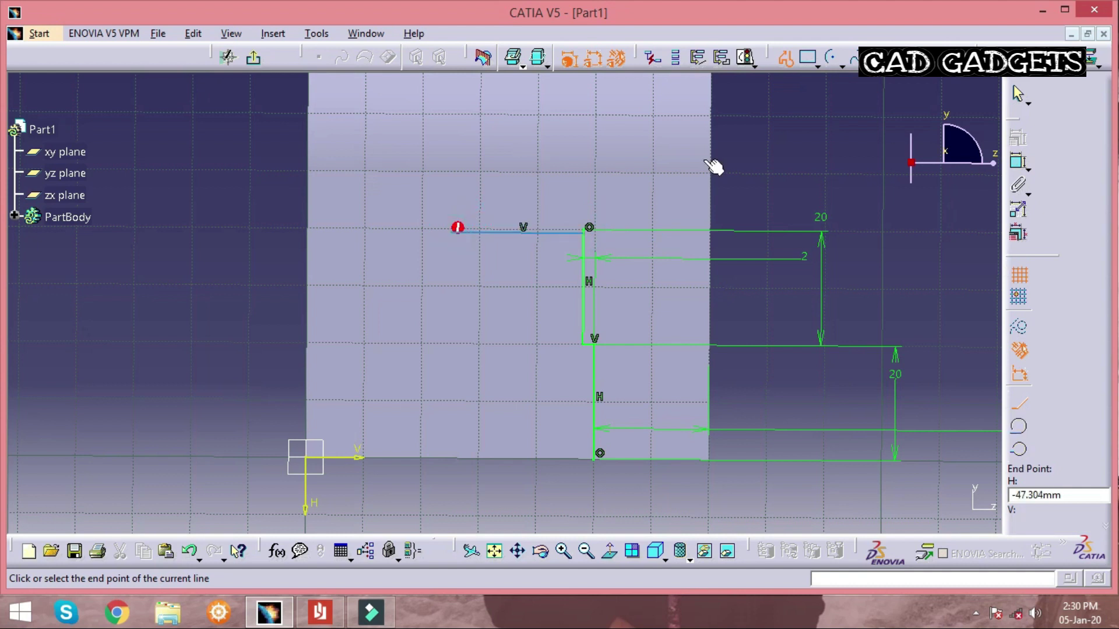
{"action": "left_click", "coordinate": [785, 59]}
- Dimension the slot's top horizontal line and set its length to 26 mm
{"action": "left_click", "coordinate": [1091, 170]}
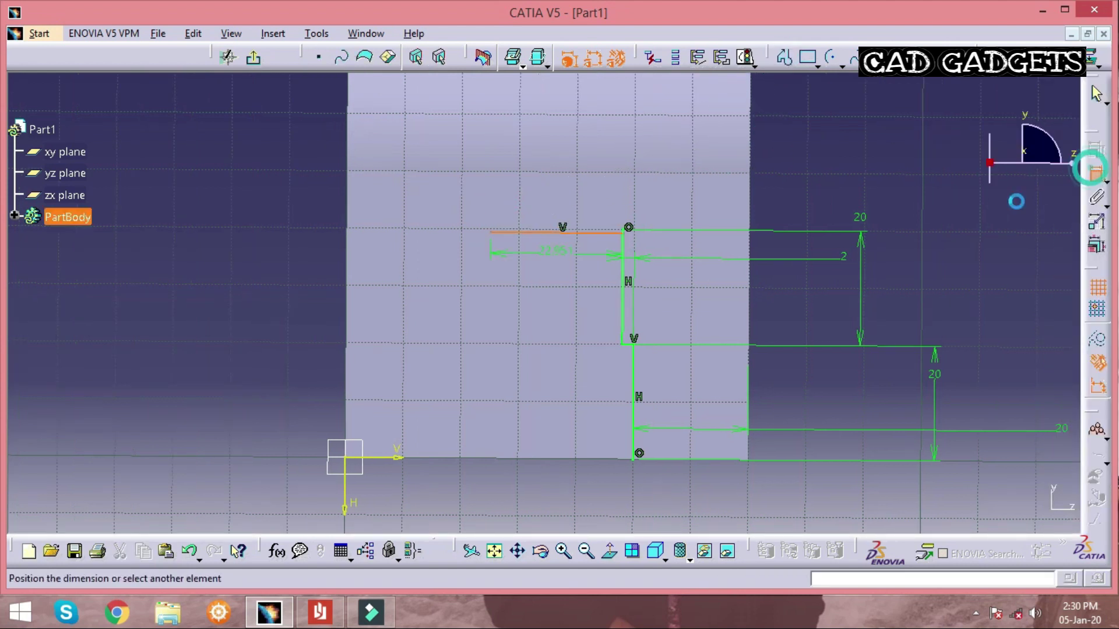
{"action": "left_click", "coordinate": [805, 165]}
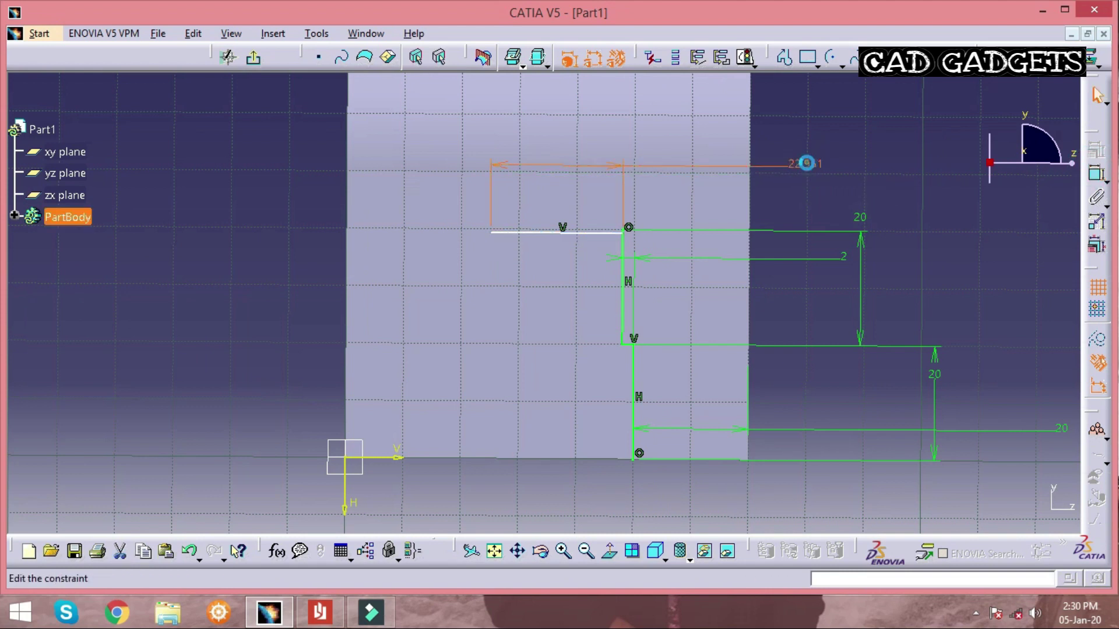
{"action": "double_click", "coordinate": [807, 163]}
{"action": "type", "text": "26mm"}
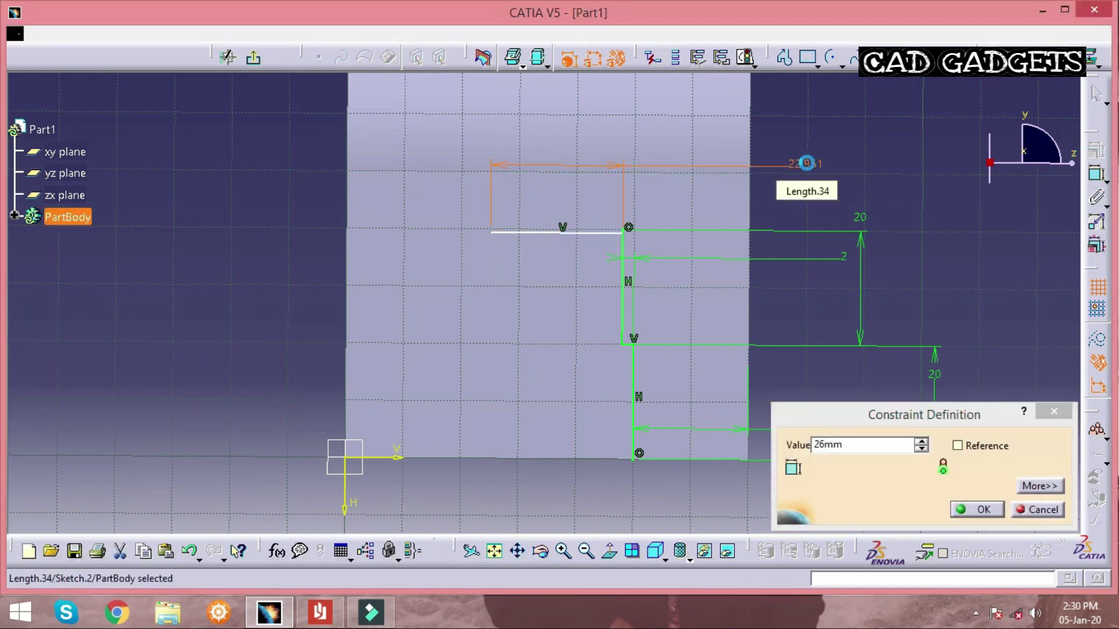
{"action": "key", "text": "Return"}
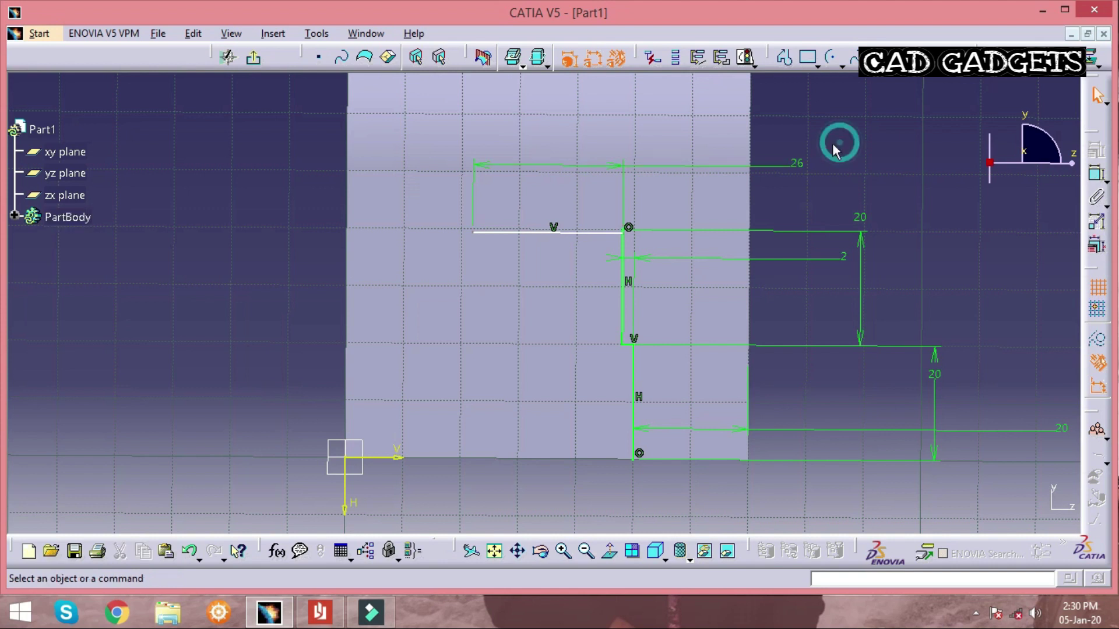
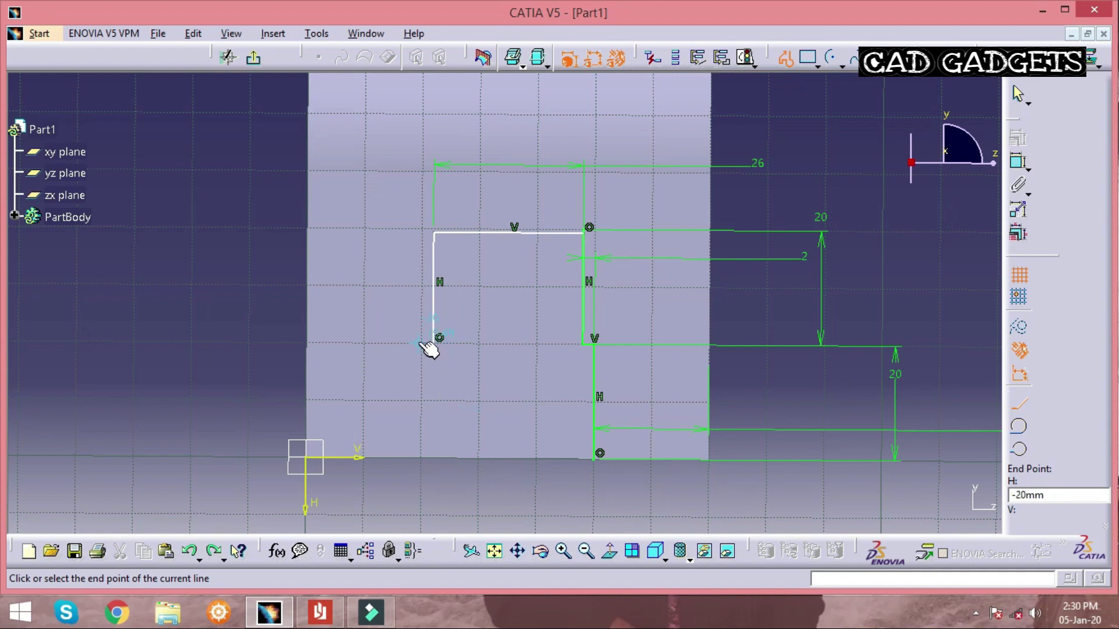
- Sketch the slot's opposite side about 19.4 mm down from the top line, stepping outward slightly, and down to the block's bottom edge
{"action": "left_click", "coordinate": [431, 348]}
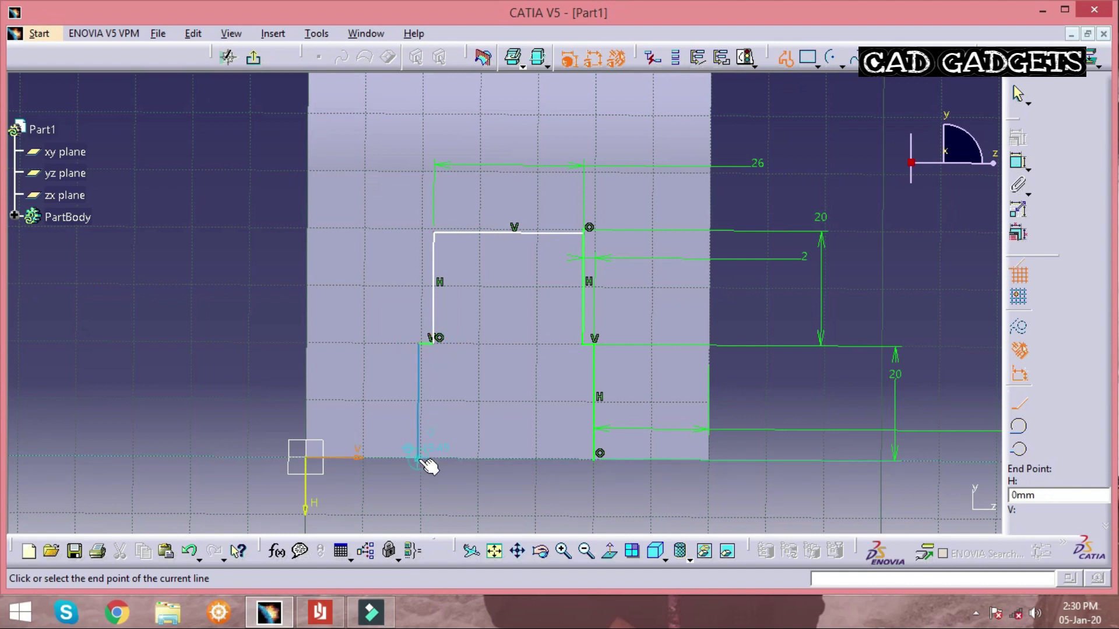
{"action": "left_click", "coordinate": [419, 458]}
{"action": "key", "text": "Escape"}
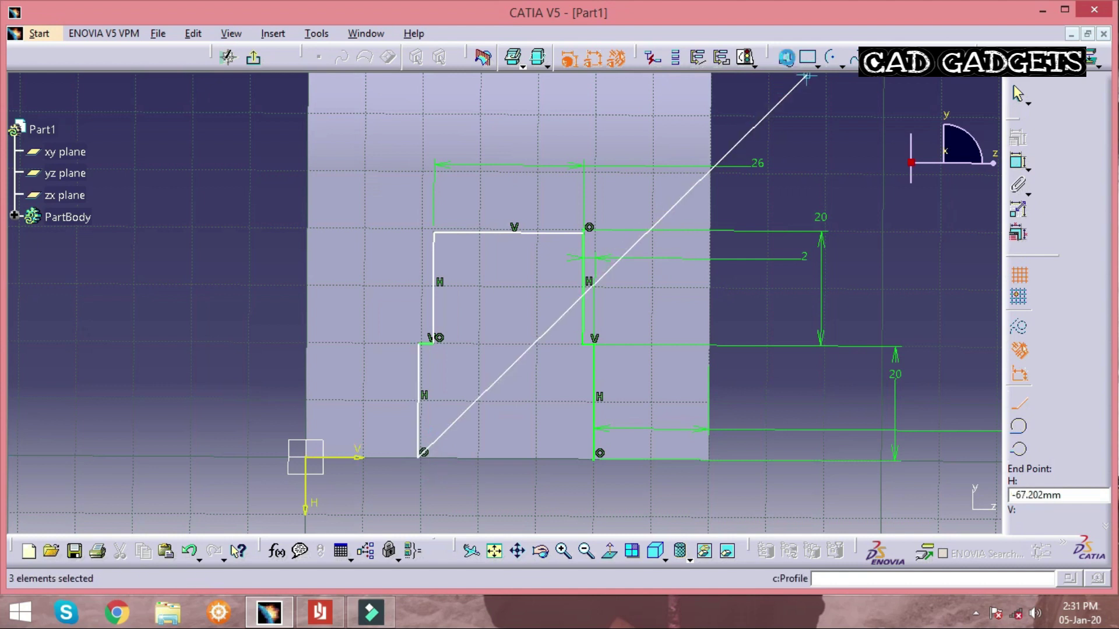
{"action": "left_click", "coordinate": [915, 164]}
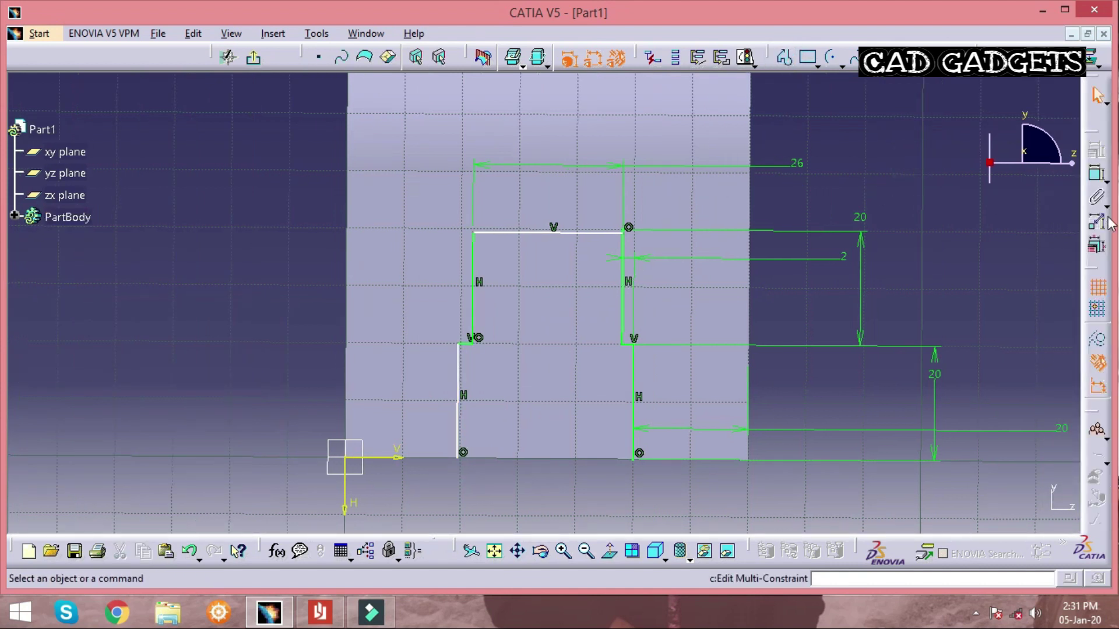
- Dimension the slot's upper left vertical line and set its length to 20 mm
{"action": "left_click", "coordinate": [1098, 177]}
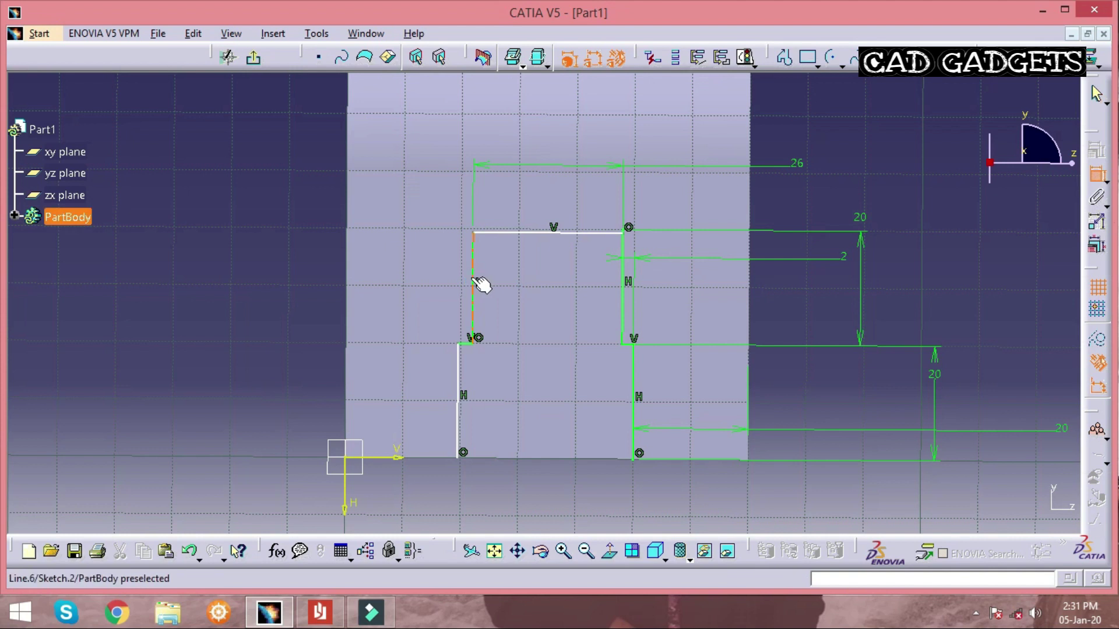
{"action": "left_click", "coordinate": [473, 281]}
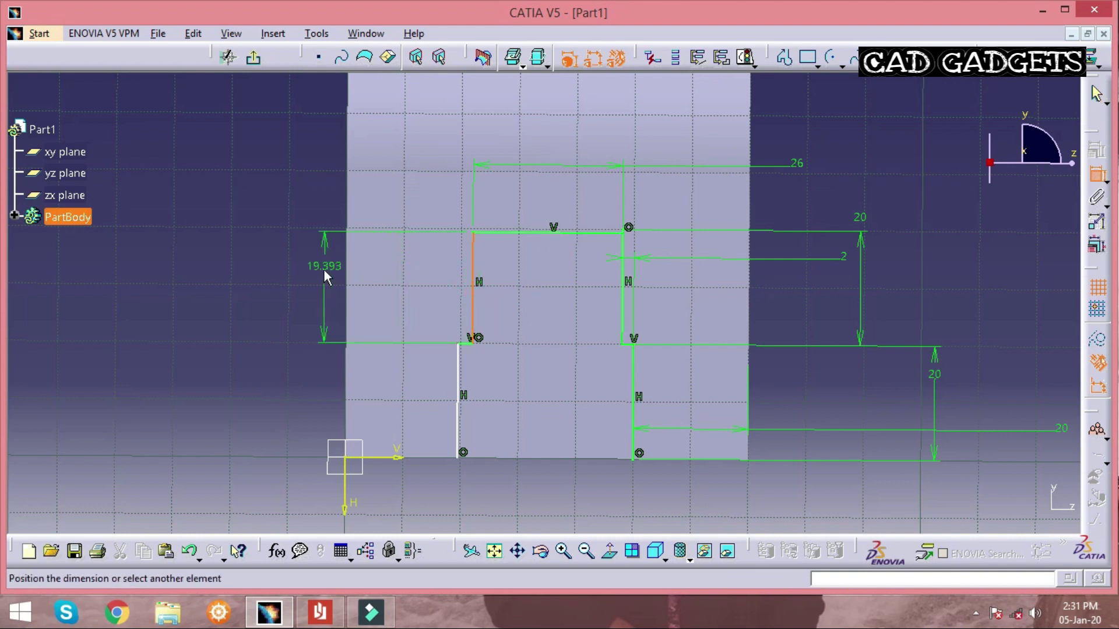
{"action": "left_click", "coordinate": [322, 268]}
{"action": "double_click", "coordinate": [324, 266]}
{"action": "type", "text": "20"}
{"action": "key", "text": "Return"}
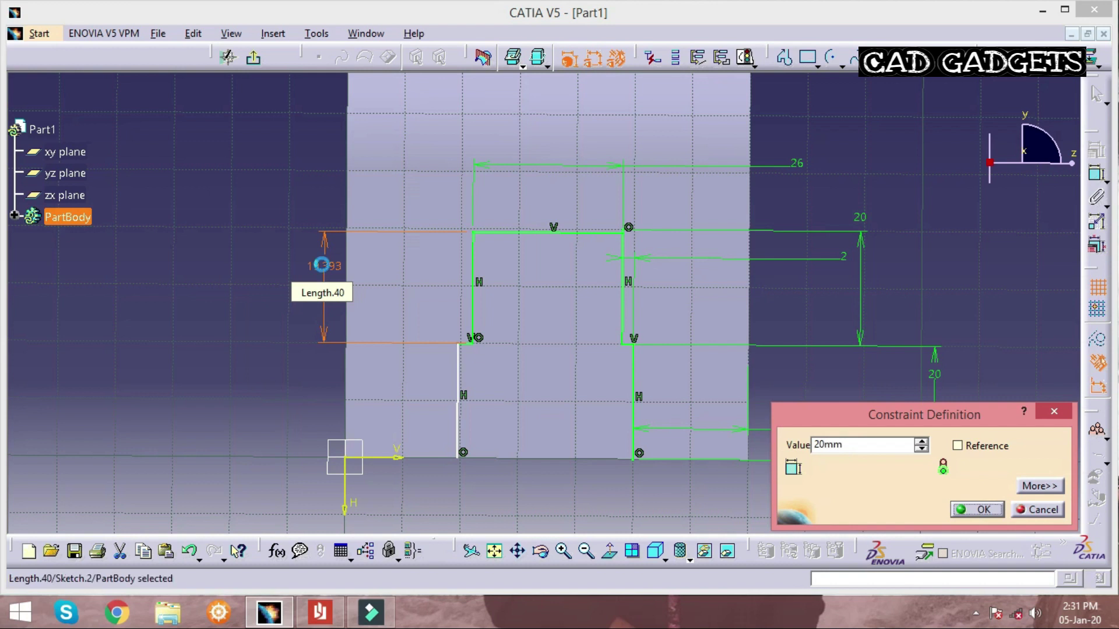
- Try to dimension the length of the slot's lower left vertical line
{"action": "left_click", "coordinate": [458, 359]}
{"action": "left_click", "coordinate": [1097, 174]}
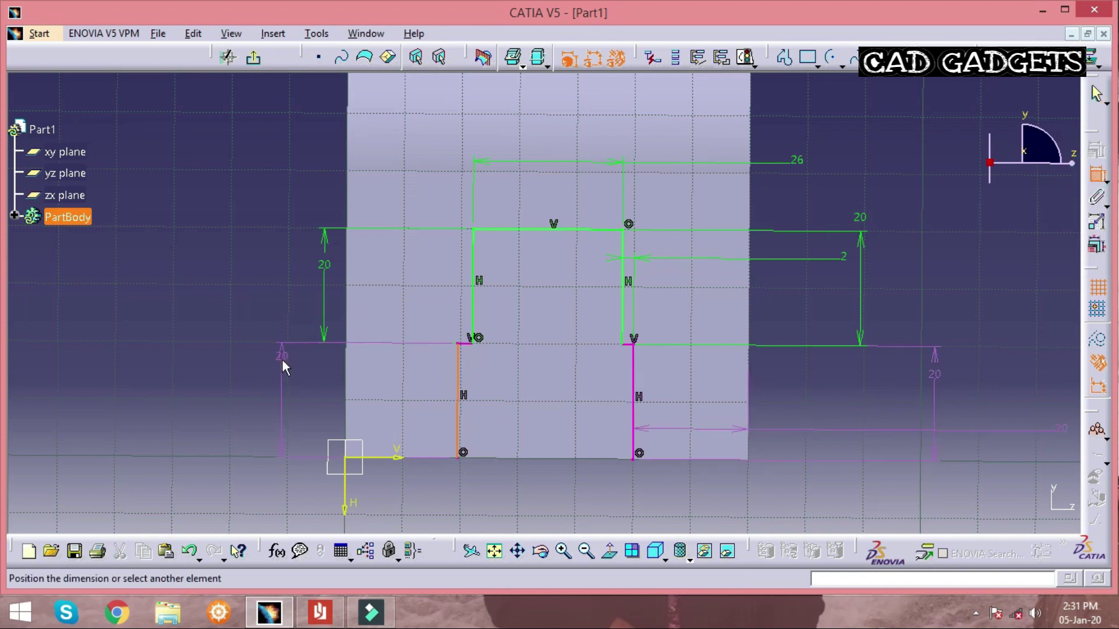
{"action": "left_click", "coordinate": [282, 366]}
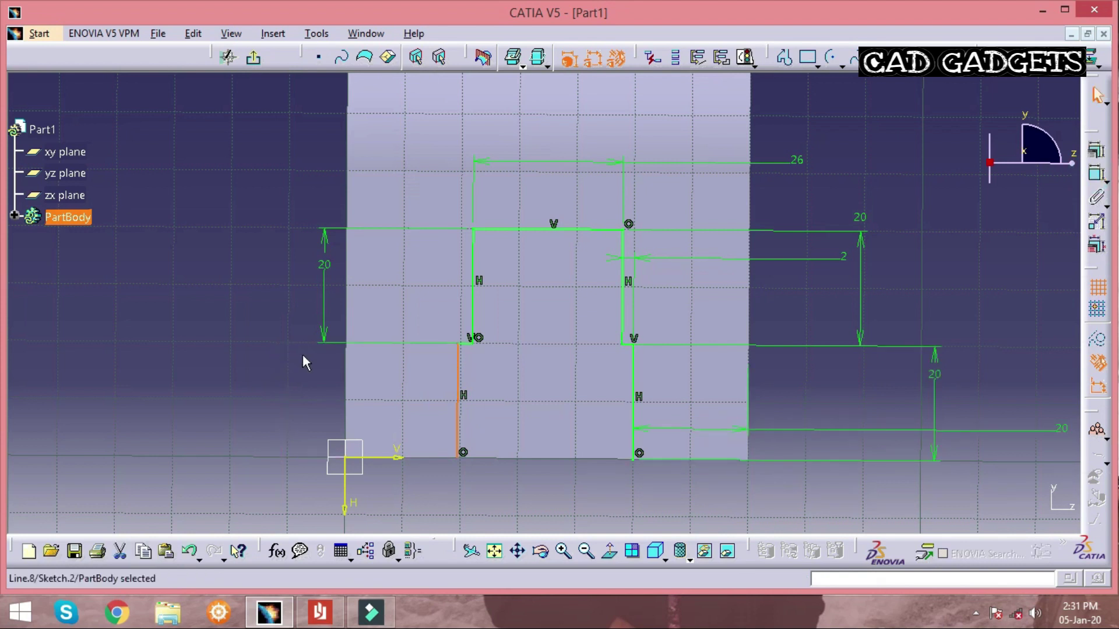
{"action": "left_click", "coordinate": [935, 245]}
- Dimension the short step line on the slot's left side and set its length to 2 mm
{"action": "left_click", "coordinate": [1098, 173]}
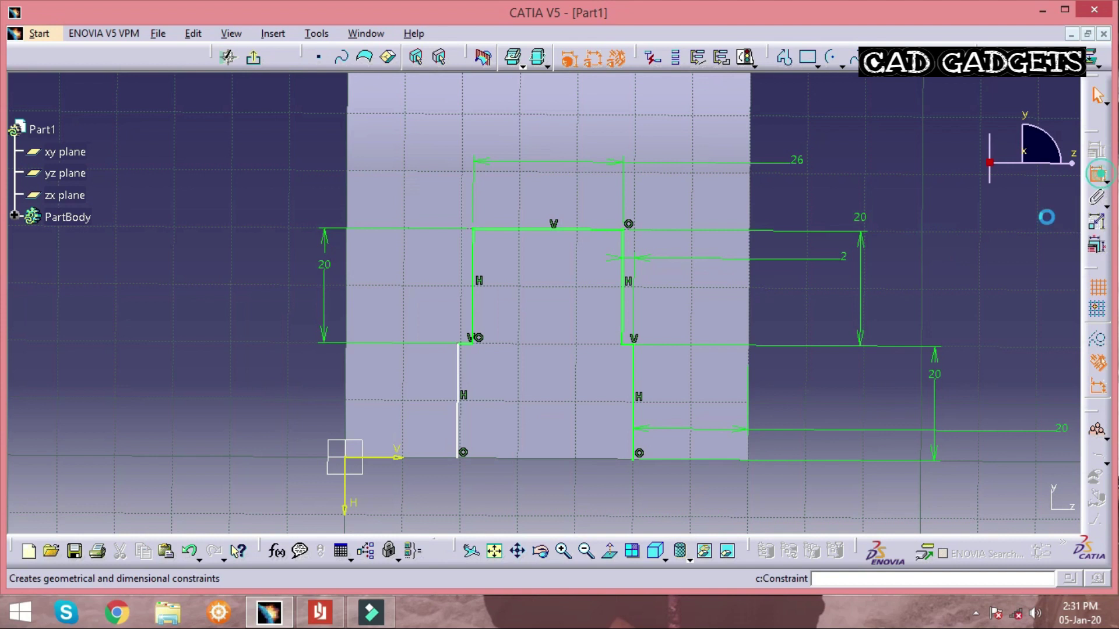
{"action": "scroll", "coordinate": [444, 310], "scroll_direction": "up", "scroll_amount": 5}
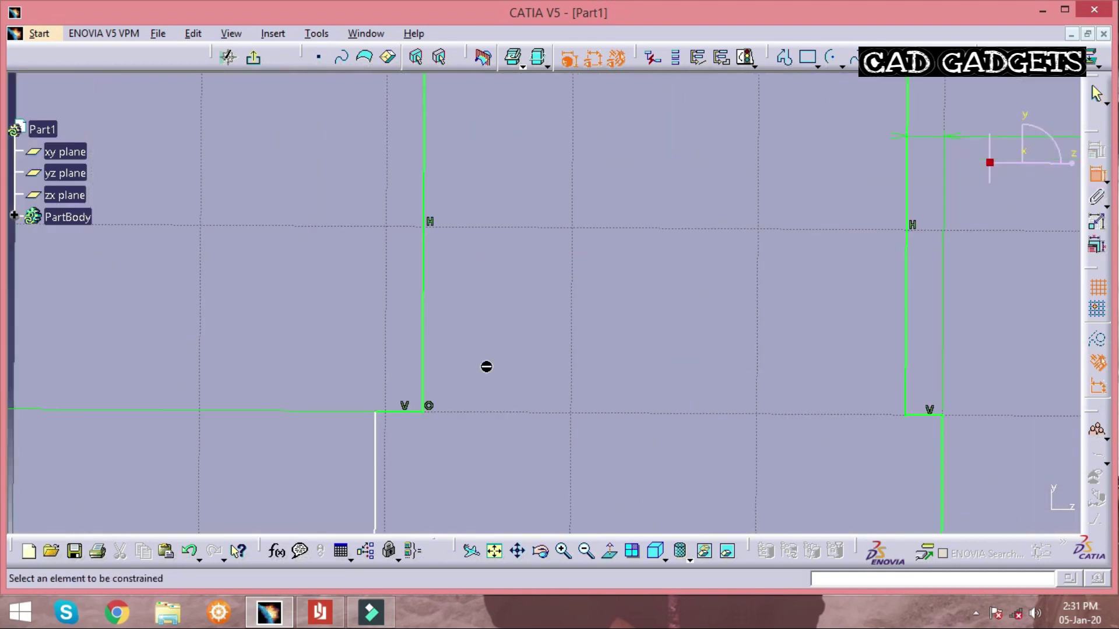
{"action": "left_click", "coordinate": [408, 417]}
{"action": "middle_click_drag", "start_coordinate": [387, 280], "coordinate": [387, 322]}
{"action": "left_click", "coordinate": [250, 143]}
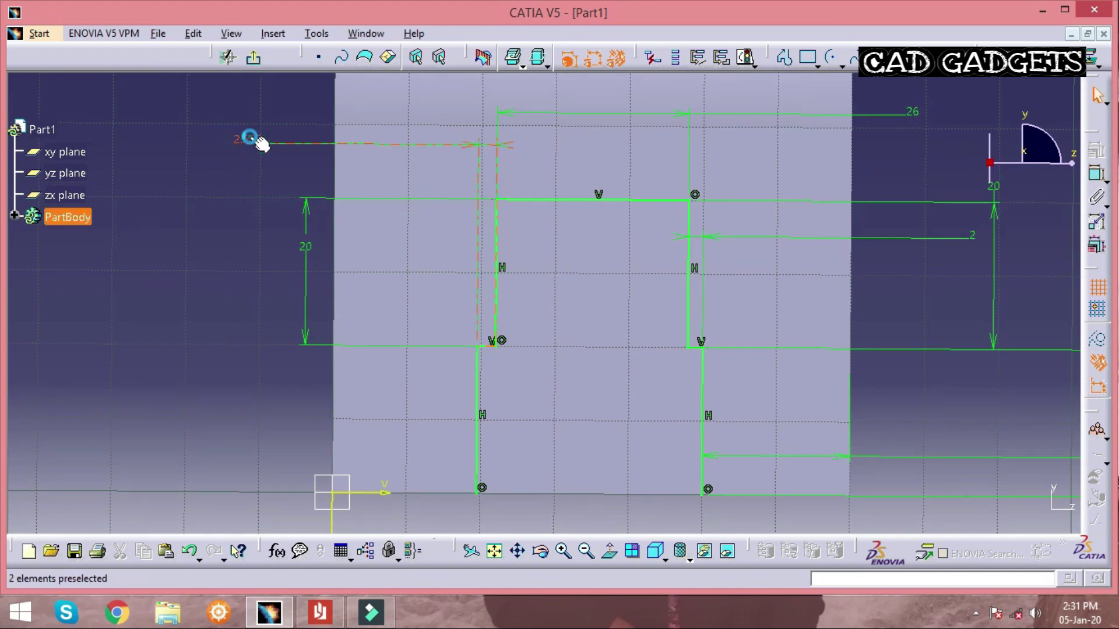
{"action": "double_click", "coordinate": [250, 138]}
{"action": "type", "text": "2"}
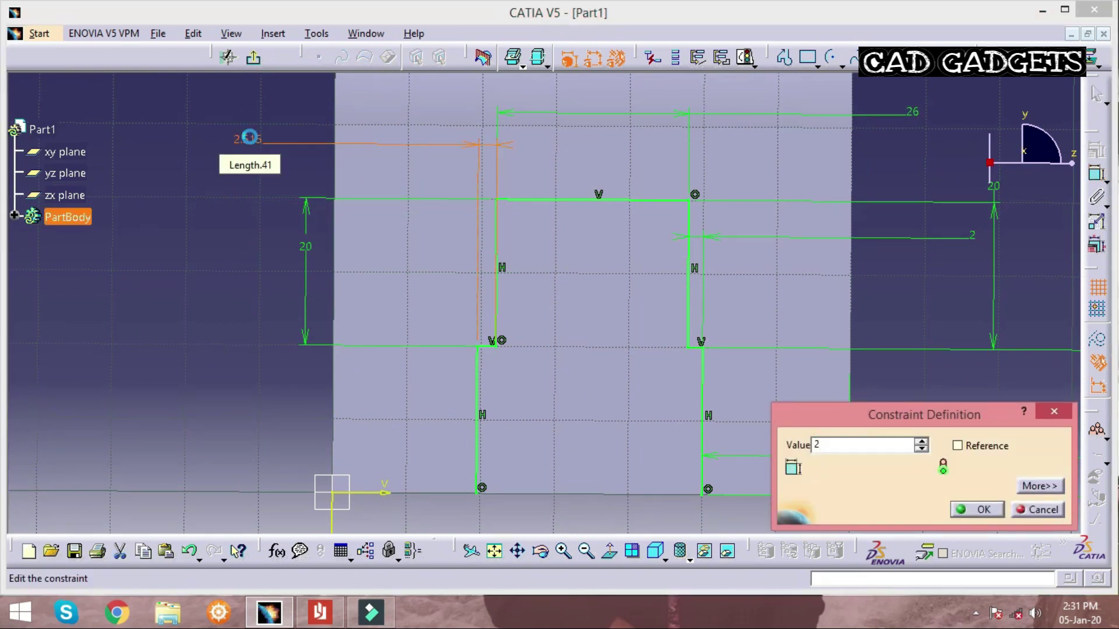
{"action": "key", "text": "Return"}
- Close the slot profile with a horizontal line along the block's bottom edge, joining the lower ends of both sides
{"action": "mouse_move", "coordinate": [872, 415]}
{"action": "middle_mouse_down"}
{"action": "mouse_move", "coordinate": [821, 383]}
{"action": "mouse_move", "coordinate": [827, 345]}
{"action": "mouse_move", "coordinate": [799, 242]}
{"action": "middle_mouse_up"}
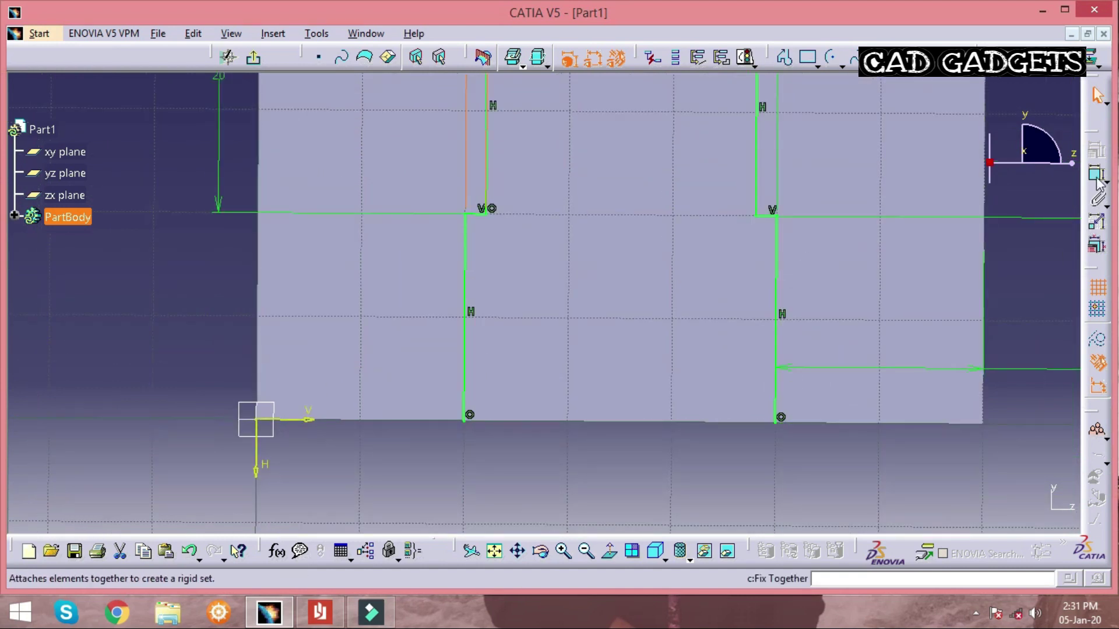
{"action": "left_click", "coordinate": [784, 58]}
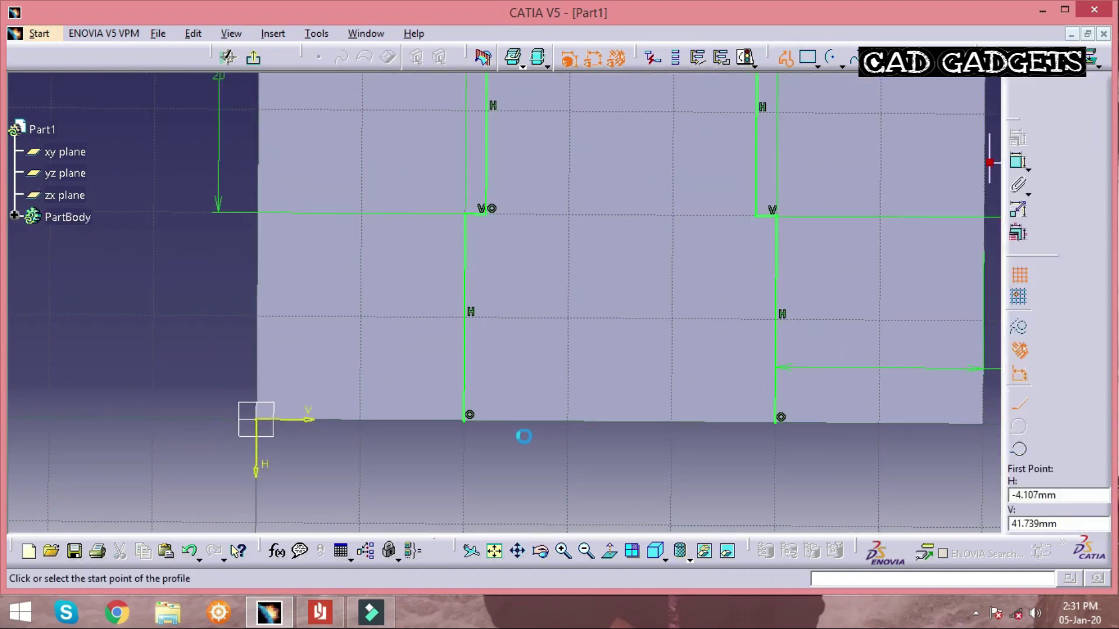
{"action": "left_click", "coordinate": [425, 420]}
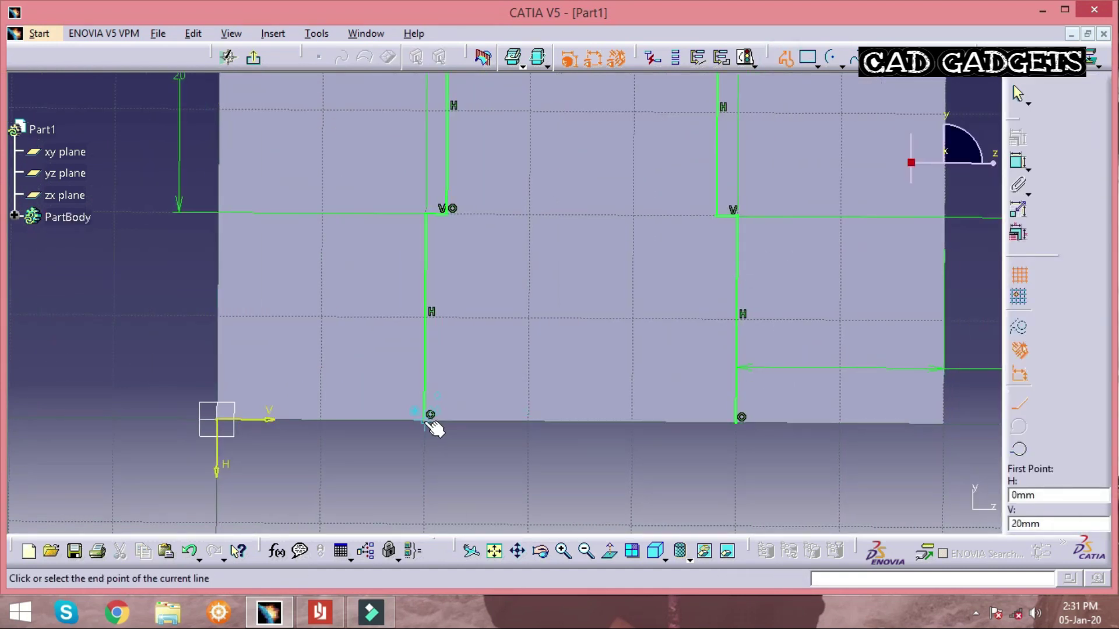
{"action": "left_click", "coordinate": [741, 419]}
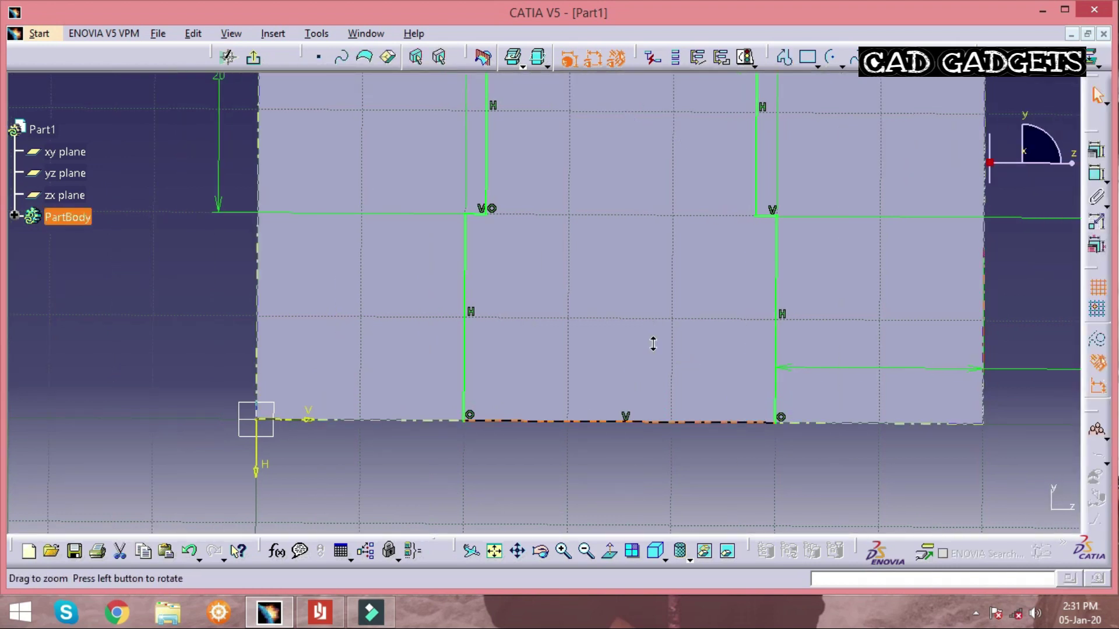
{"action": "middle_click_drag", "start_coordinate": [653, 343], "coordinate": [669, 418]}
{"action": "left_click", "coordinate": [778, 414]}
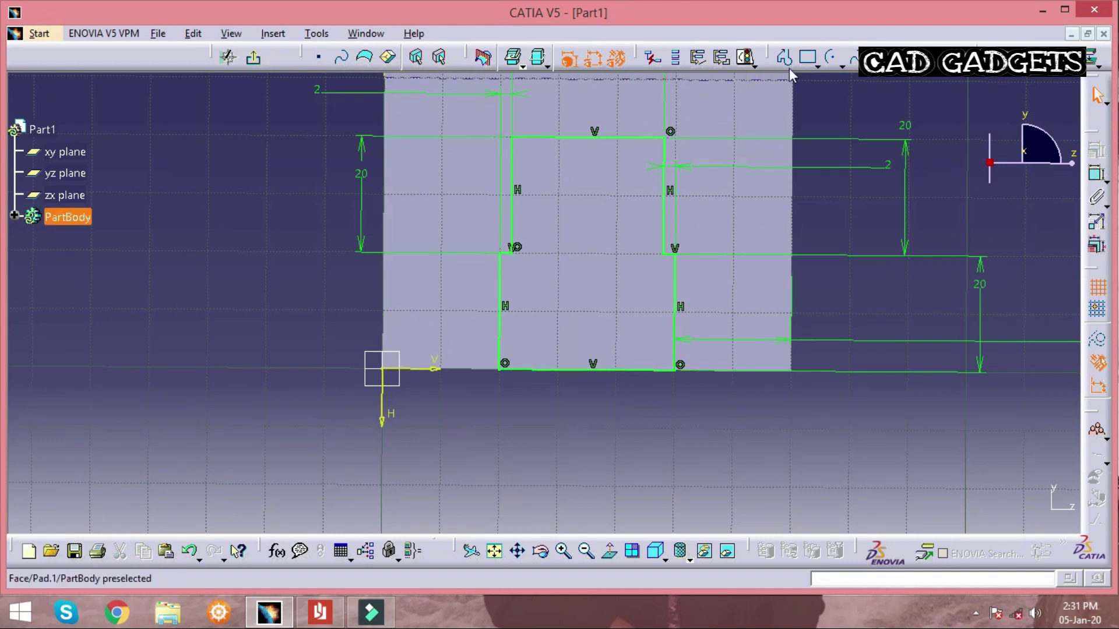
- Try to dimension the distance from the slot's lower left vertical line to the block's left edge
{"action": "left_click", "coordinate": [1097, 173]}
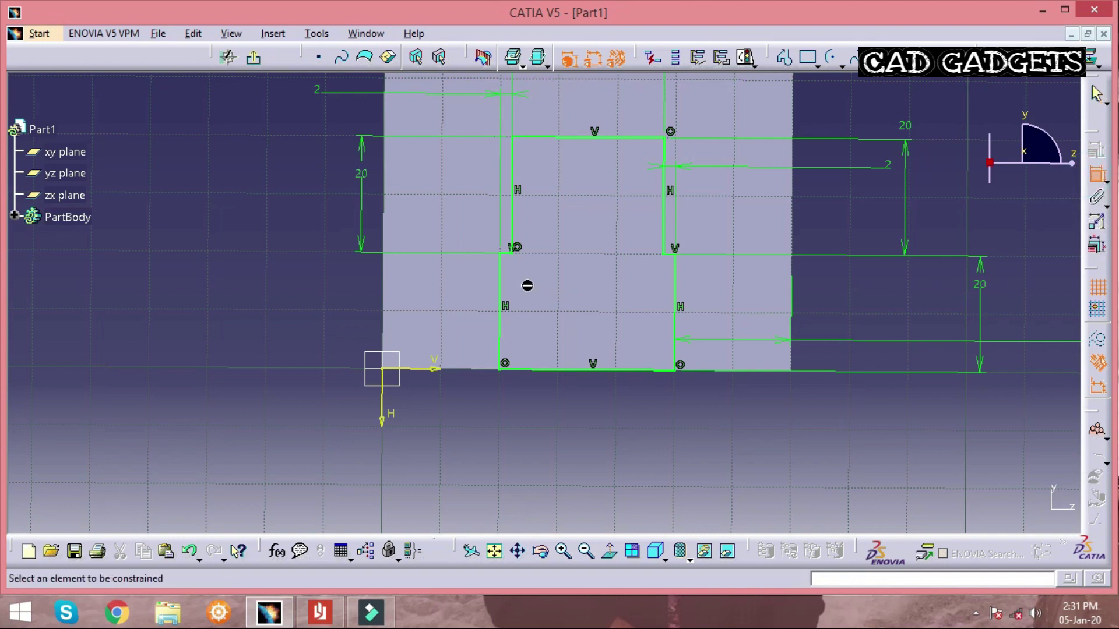
{"action": "left_click", "coordinate": [500, 285]}
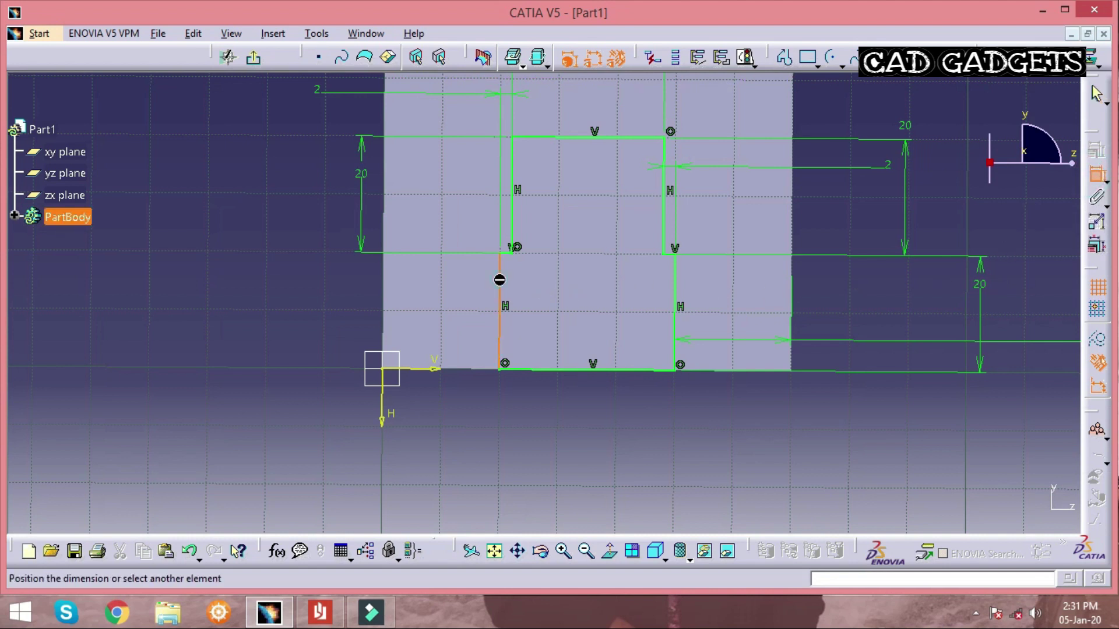
{"action": "left_click", "coordinate": [383, 288]}
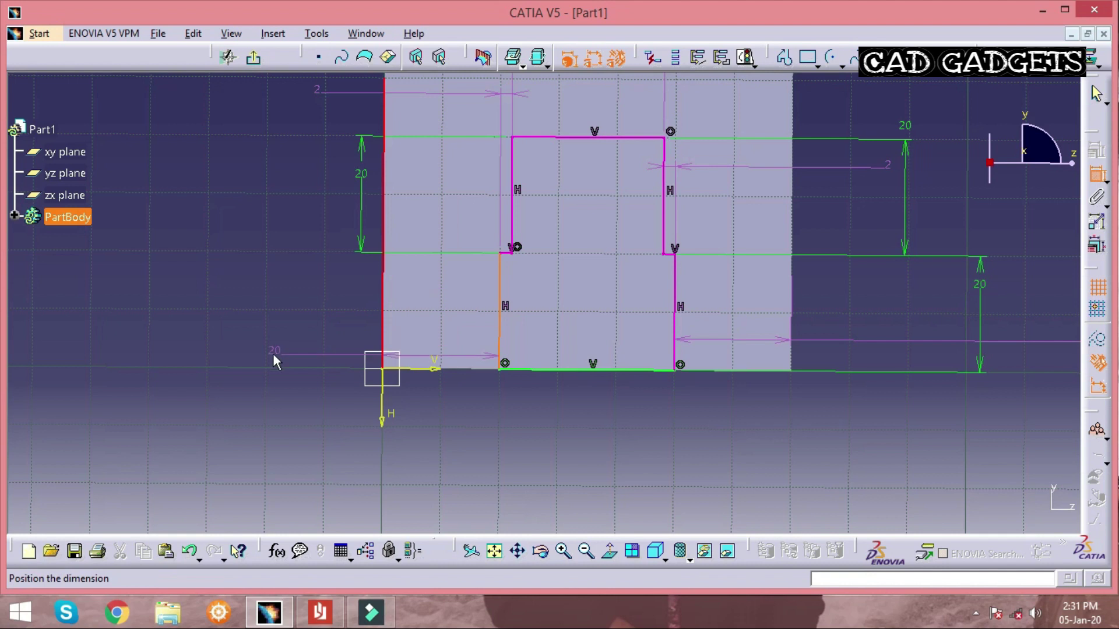
{"action": "left_click", "coordinate": [273, 354]}
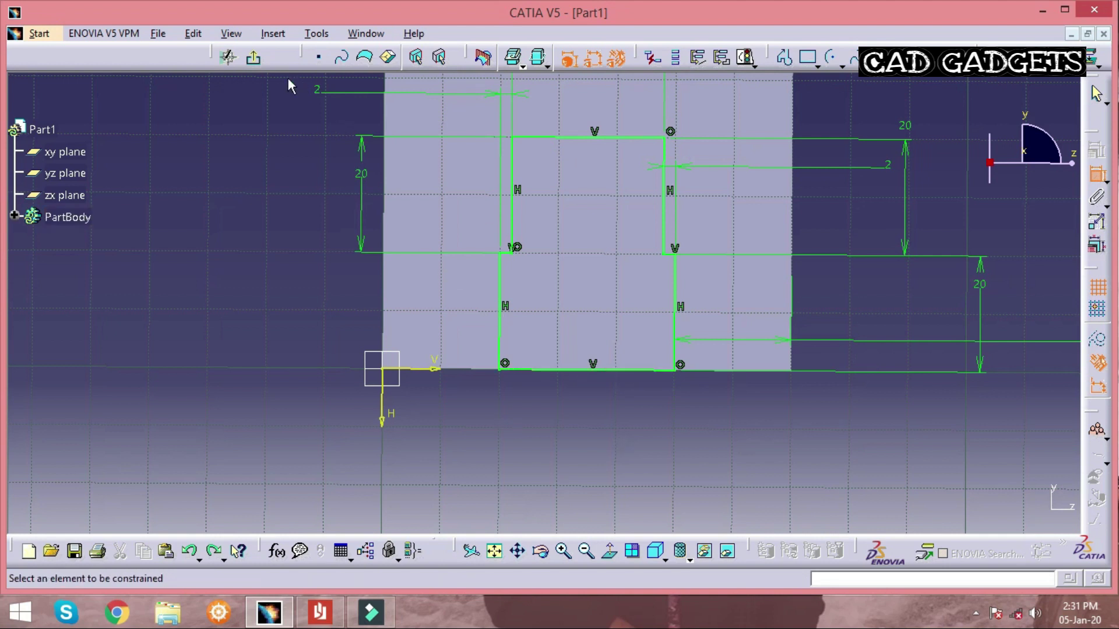
- Exit the completed slot sketch and return to the 3D part
{"action": "left_click", "coordinate": [255, 61]}
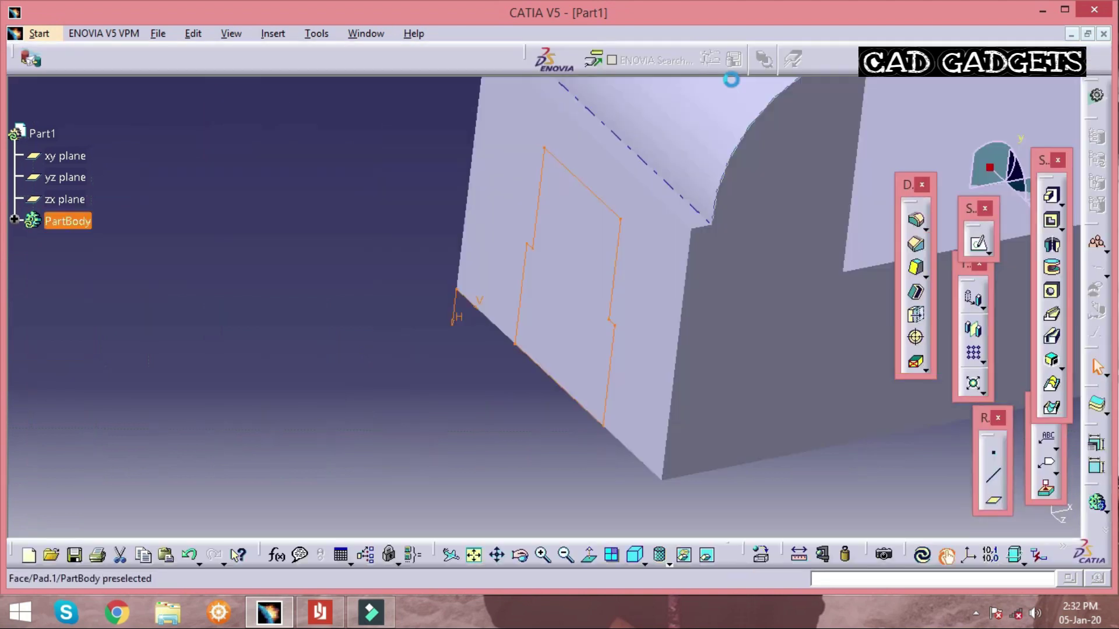
{"action": "middle_click_drag", "start_coordinate": [762, 337], "coordinate": [672, 367]}
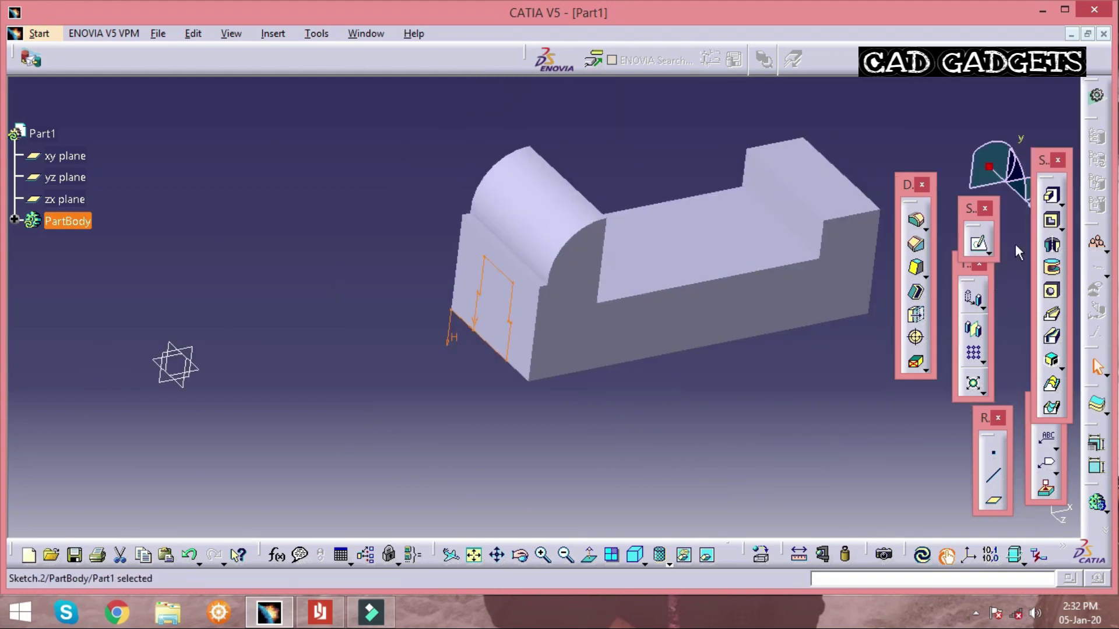
- Cut the stepped slot profile through the block as a pocket limited Up to next
{"action": "left_click", "coordinate": [1051, 221]}
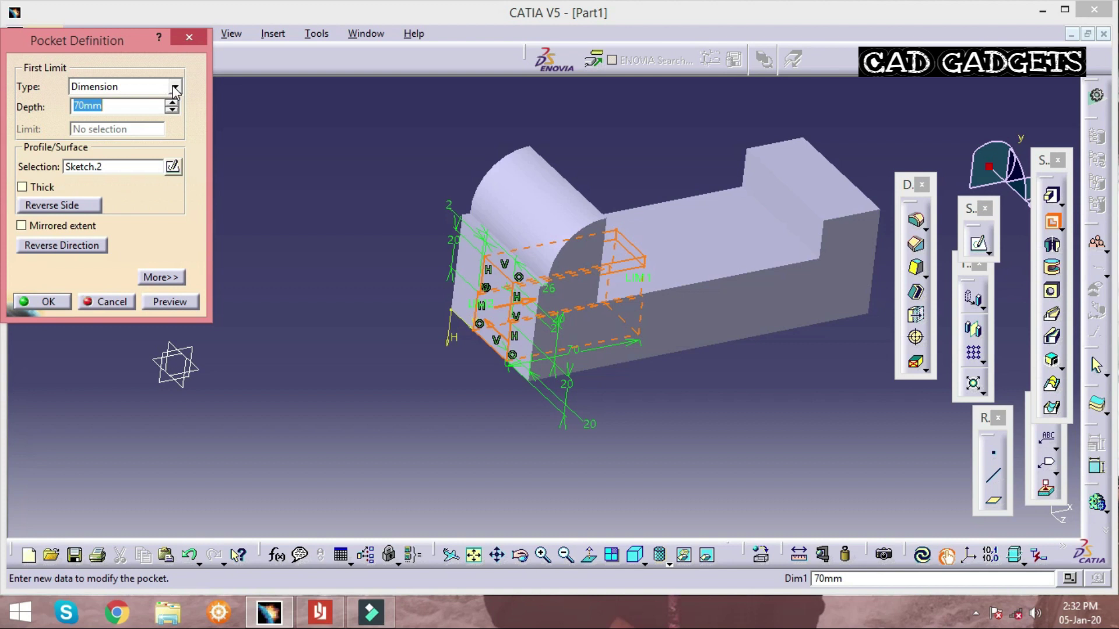
{"action": "left_click", "coordinate": [175, 87]}
{"action": "left_click", "coordinate": [93, 111]}
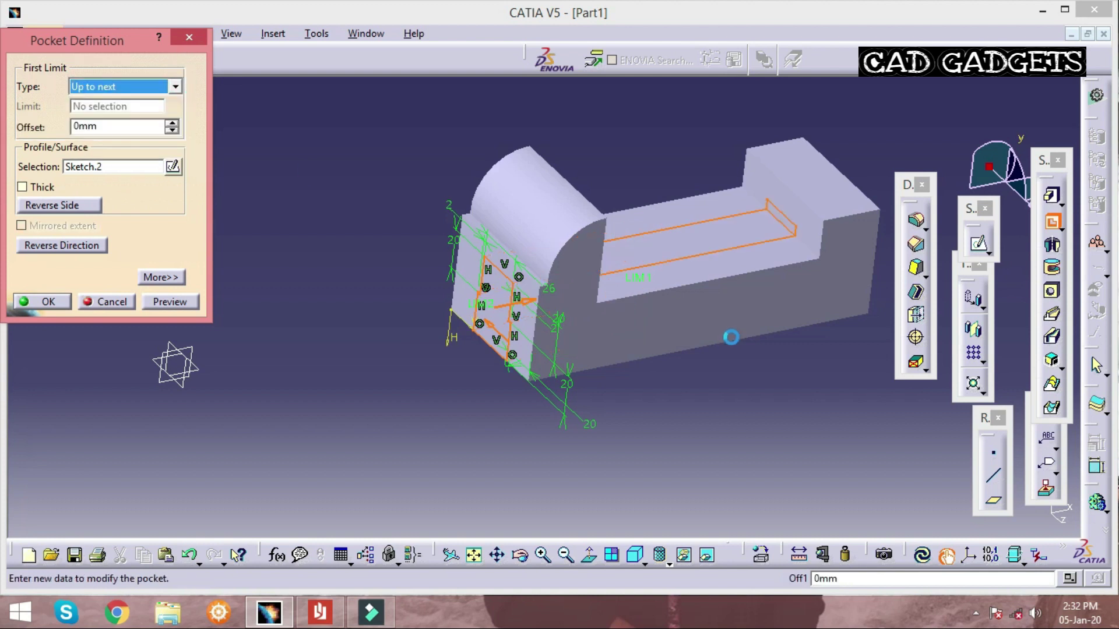
{"action": "left_click", "coordinate": [49, 303]}
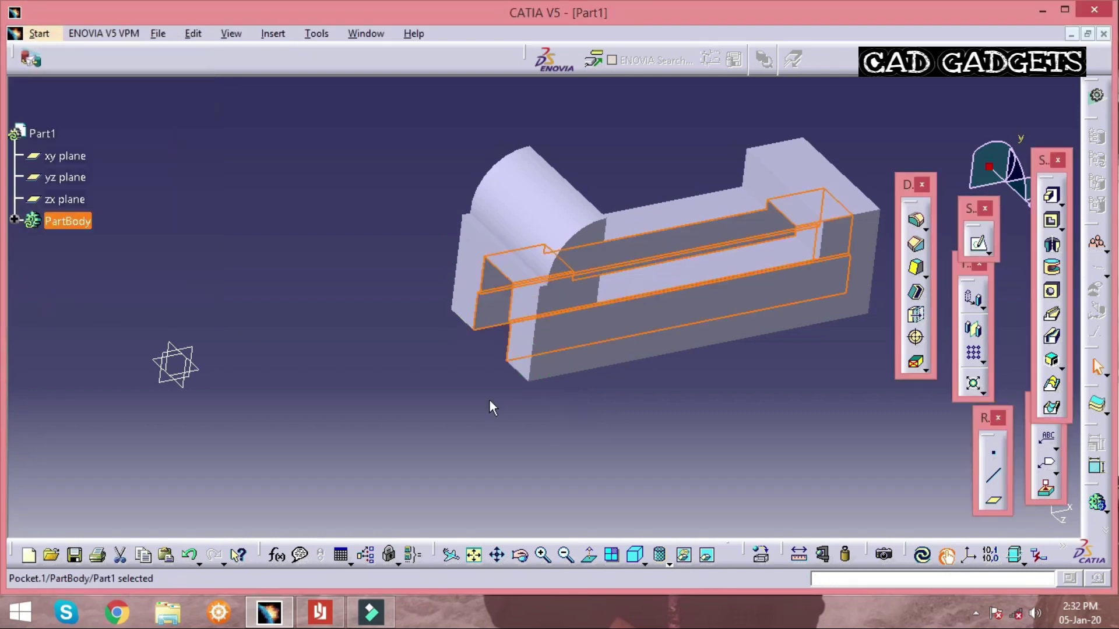
{"action": "middle_click_drag", "start_coordinate": [597, 338], "coordinate": [530, 280]}
{"action": "left_click", "coordinate": [474, 349]}
{"action": "middle_click_drag", "start_coordinate": [474, 349], "coordinate": [545, 394]}
{"action": "middle_click_drag", "start_coordinate": [623, 375], "coordinate": [544, 377]}
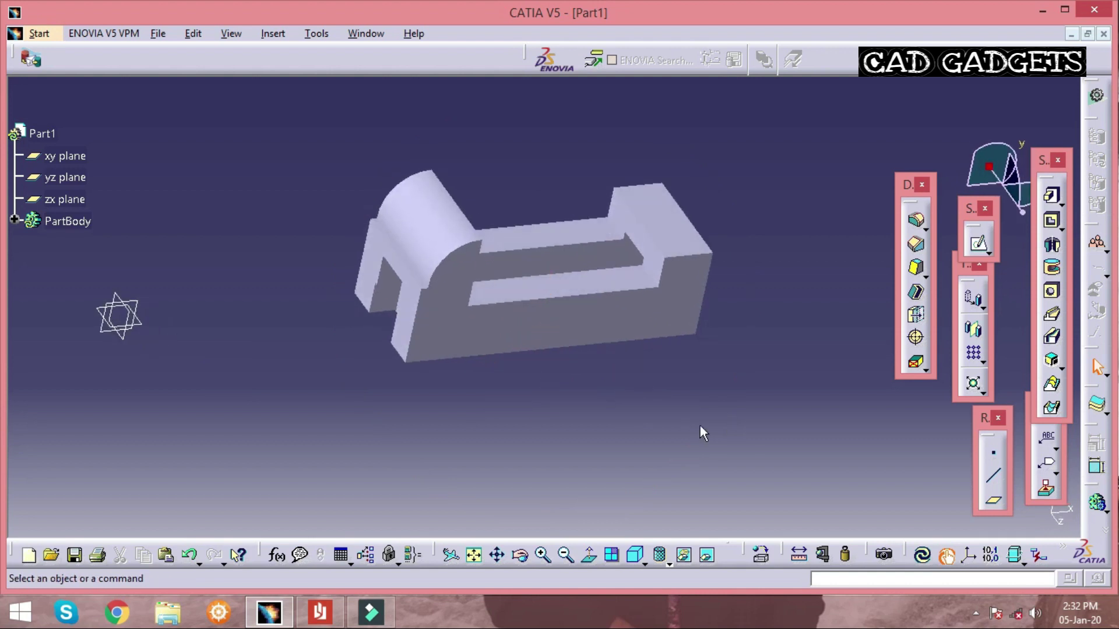
- Check the raised end in the reference drawing and start a sketch on its inner vertical face in CATIA
{"action": "left_click", "coordinate": [315, 611]}
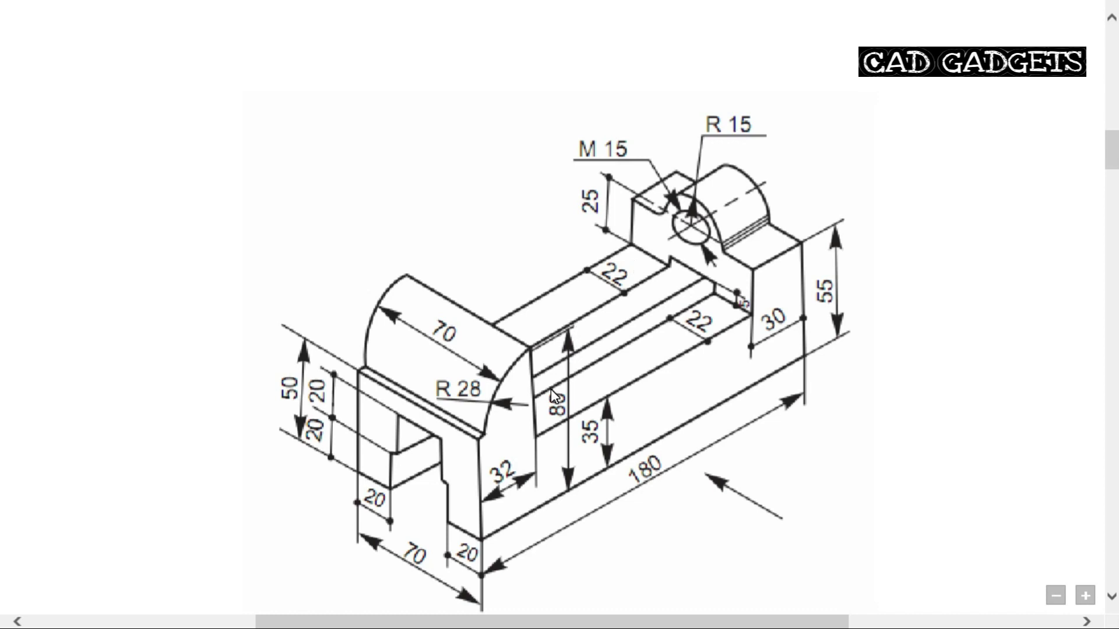
{"action": "key", "text": "alt+Tab"}
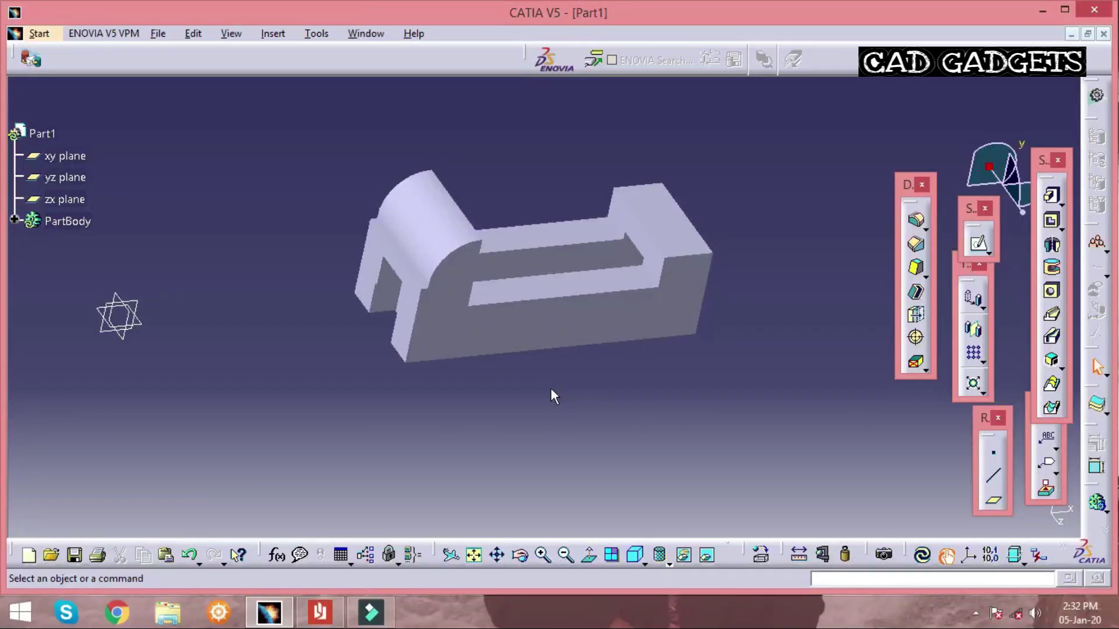
{"action": "middle_click_drag", "start_coordinate": [570, 390], "coordinate": [615, 291]}
{"action": "left_click", "coordinate": [606, 281]}
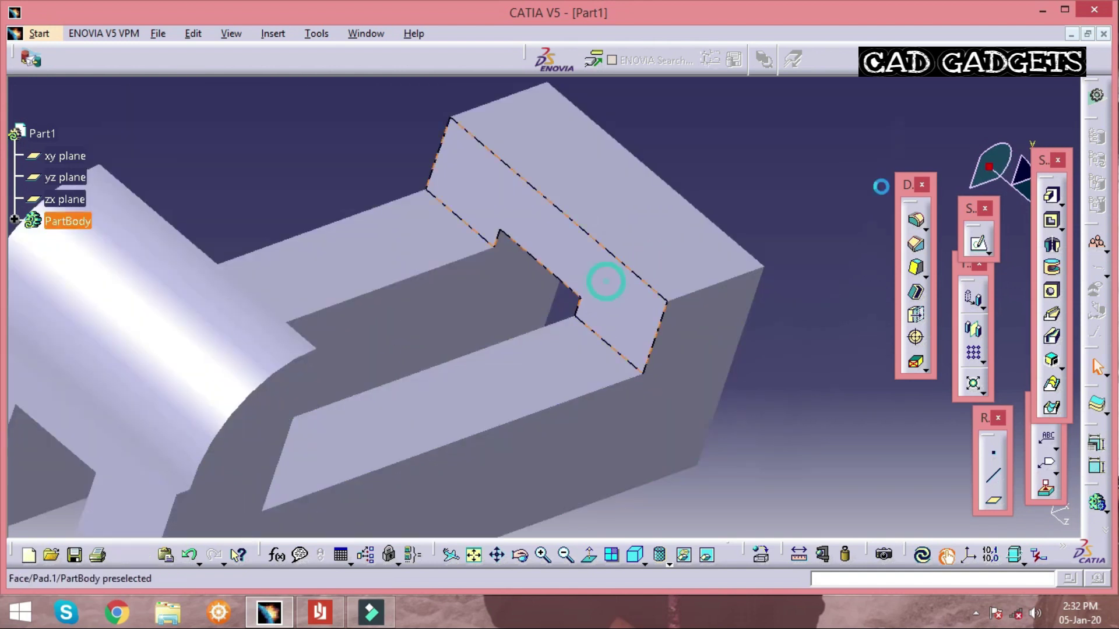
{"action": "left_click", "coordinate": [978, 244]}
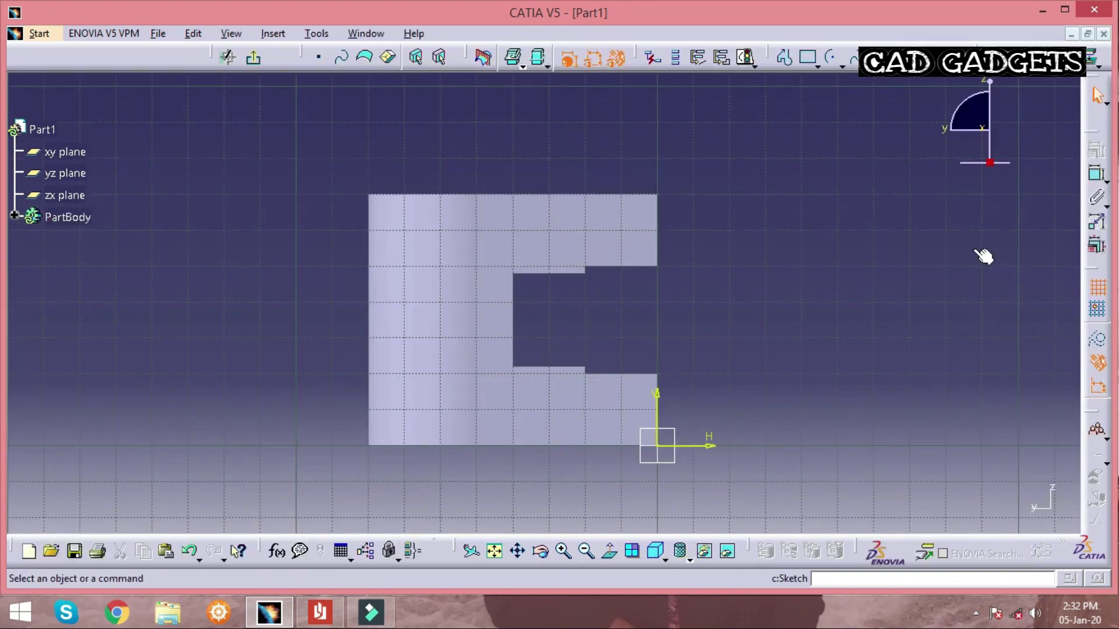
{"action": "middle_click", "coordinate": [670, 237]}
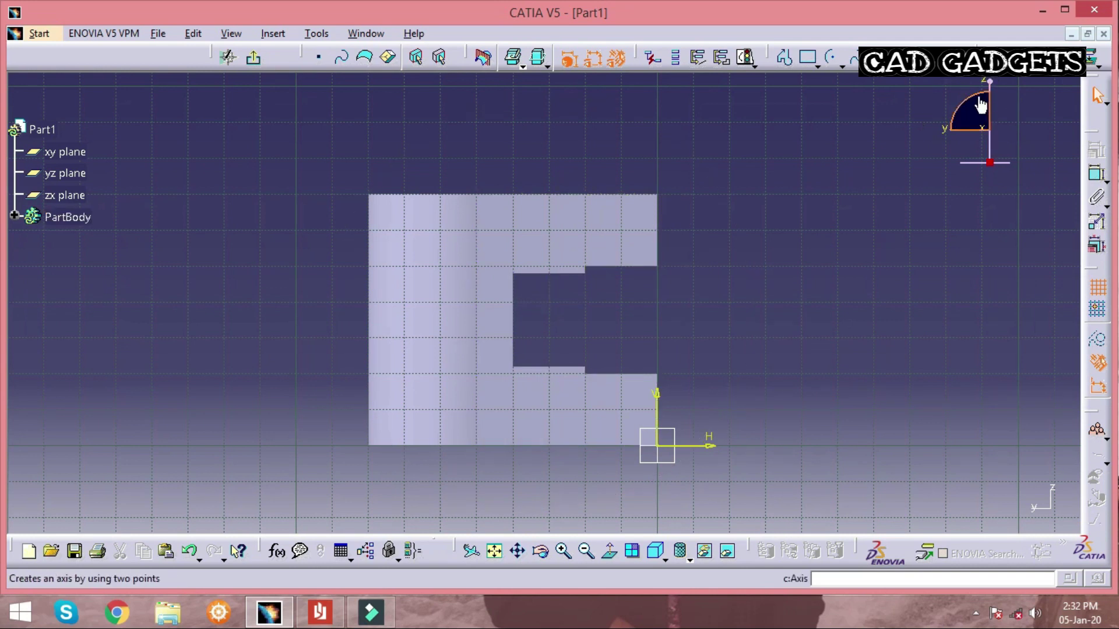
{"action": "left_click_drag", "start_coordinate": [991, 80], "coordinate": [1021, 159]}
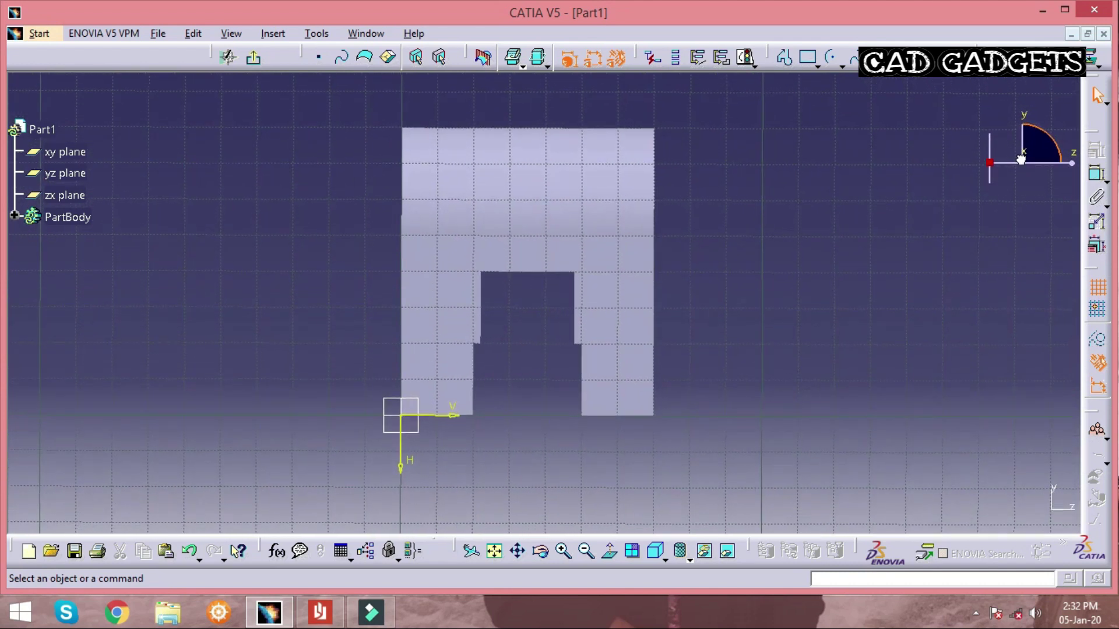
{"action": "middle_click_drag", "start_coordinate": [554, 254], "coordinate": [516, 362]}
{"action": "middle_click_drag", "start_coordinate": [599, 353], "coordinate": [616, 302]}
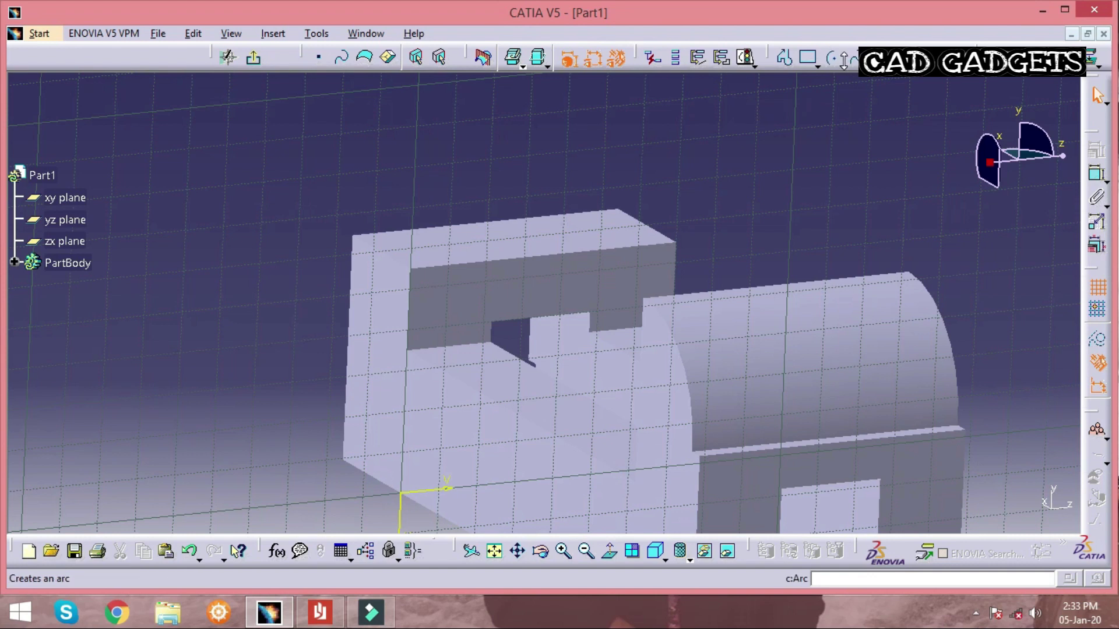
- Draw a circle centred near the middle of the raised end's face and set its diameter to 30 mm
{"action": "left_click", "coordinate": [842, 67]}
{"action": "left_click", "coordinate": [859, 86]}
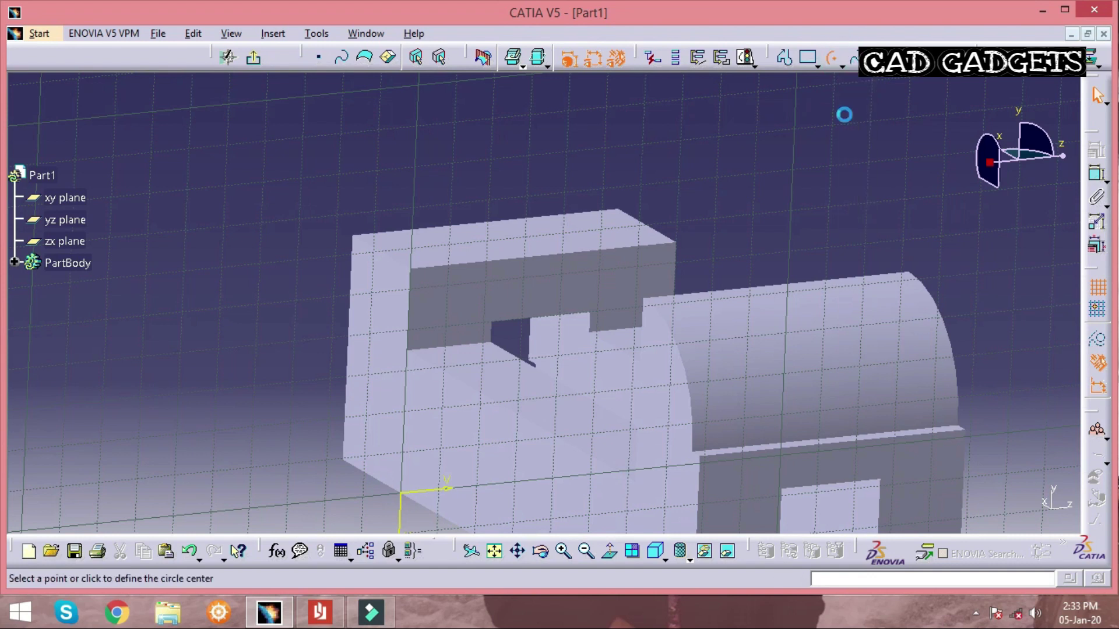
{"action": "left_click", "coordinate": [507, 280]}
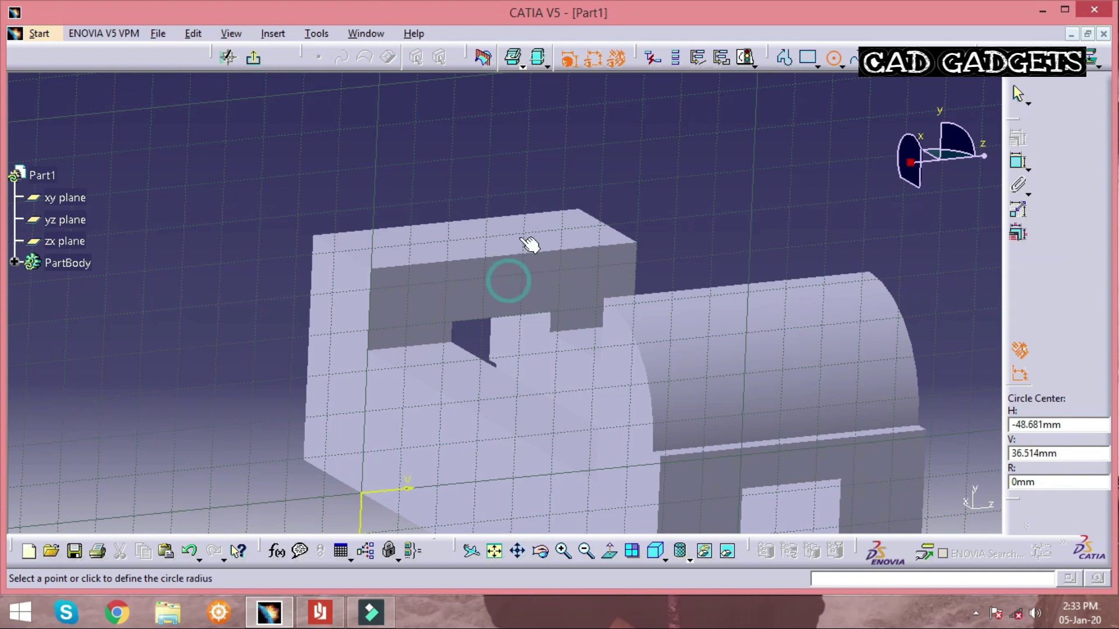
{"action": "left_click", "coordinate": [513, 204]}
{"action": "left_click", "coordinate": [1097, 174]}
{"action": "left_click", "coordinate": [560, 236]}
{"action": "left_click", "coordinate": [645, 130]}
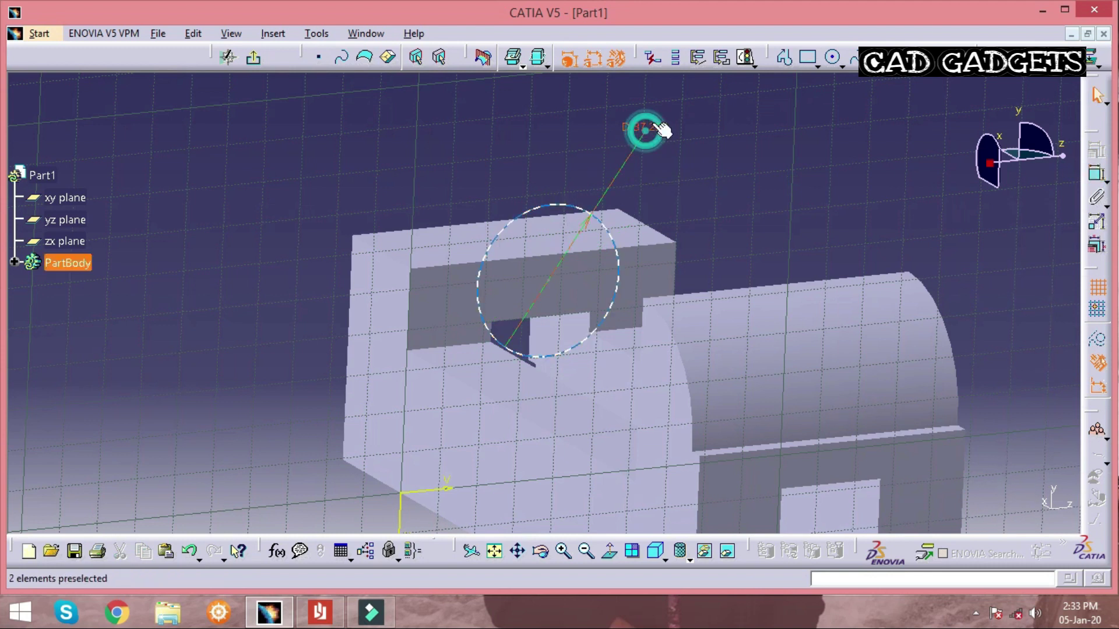
{"action": "type", "text": "30"}
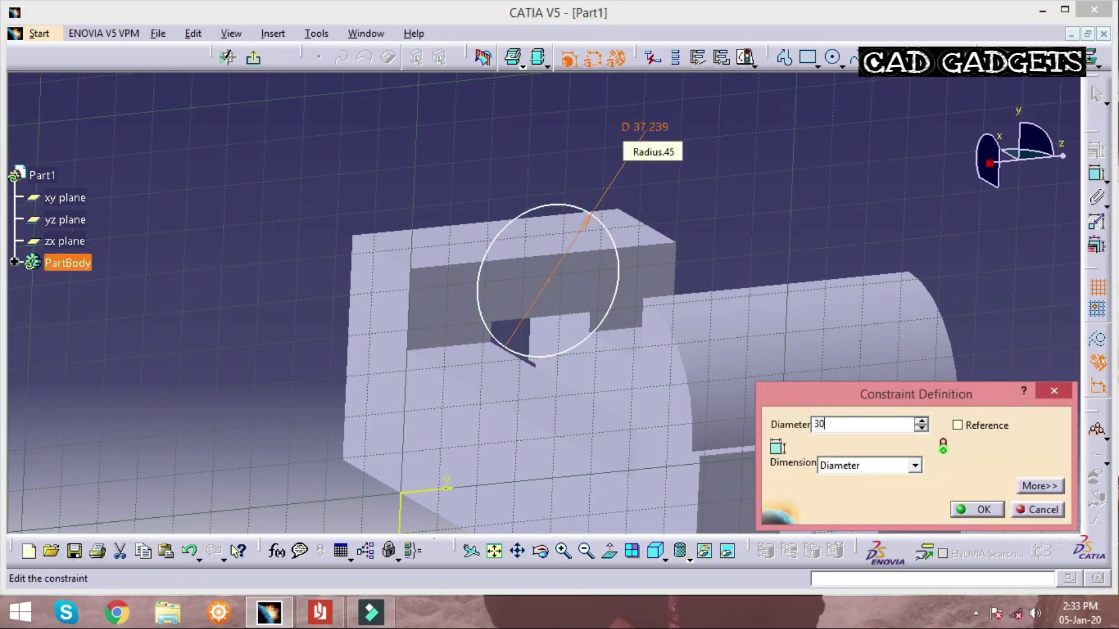
{"action": "key", "text": "Return"}
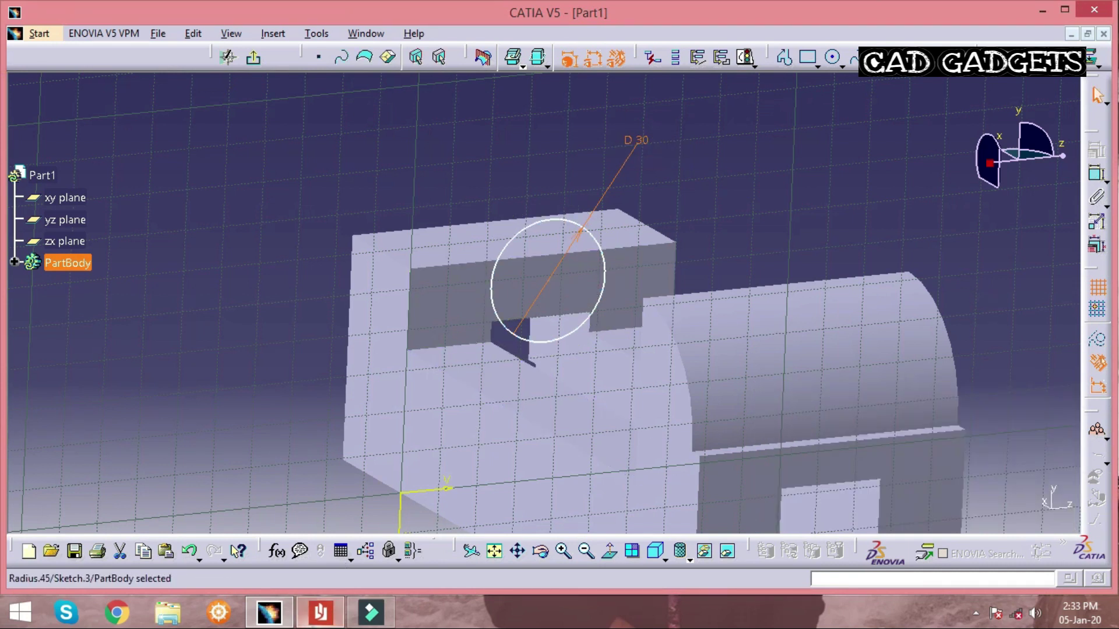
- Check the boss in the reference drawing, and set the distance between the circle's centre and the raised end's top inner edge to 0 mm
{"action": "left_click", "coordinate": [320, 611]}
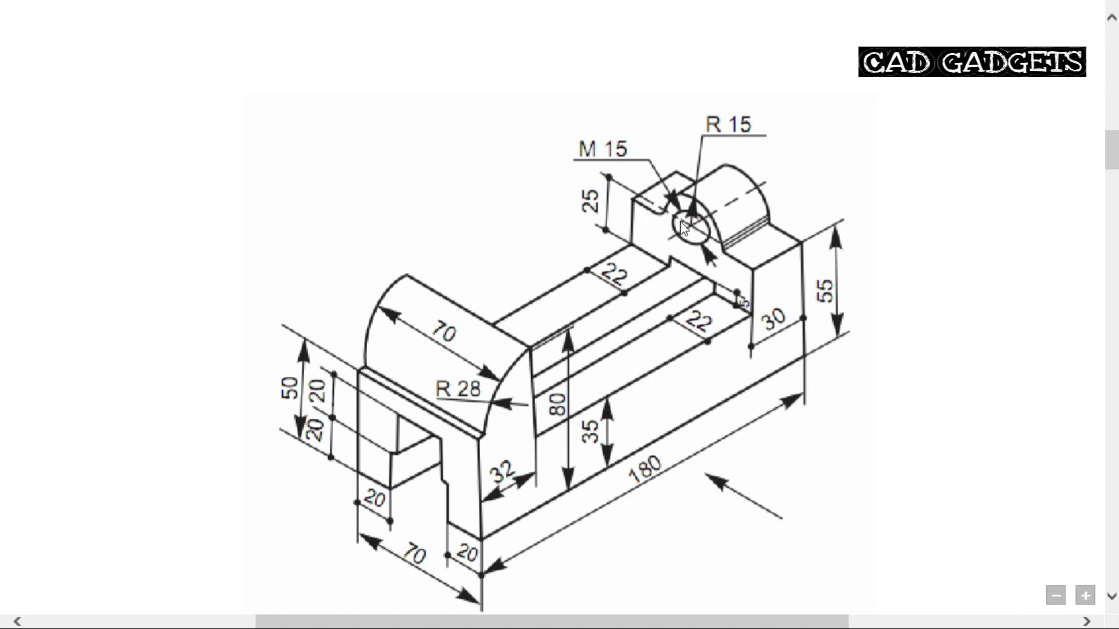
{"action": "key", "text": "alt+Tab"}
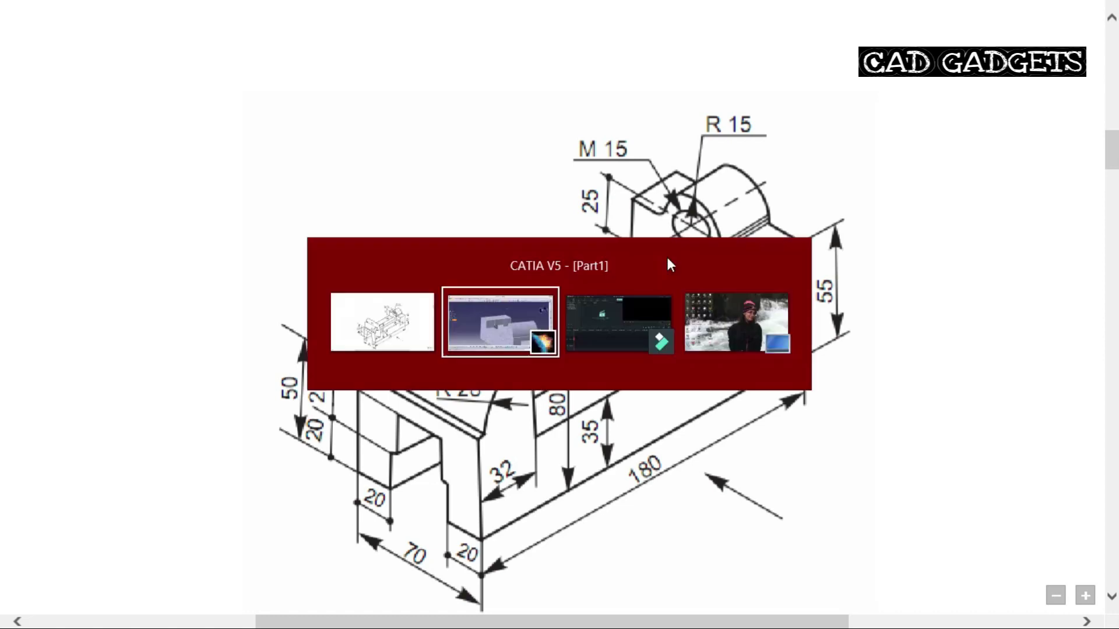
{"action": "left_click", "coordinate": [570, 284]}
{"action": "left_click", "coordinate": [887, 196]}
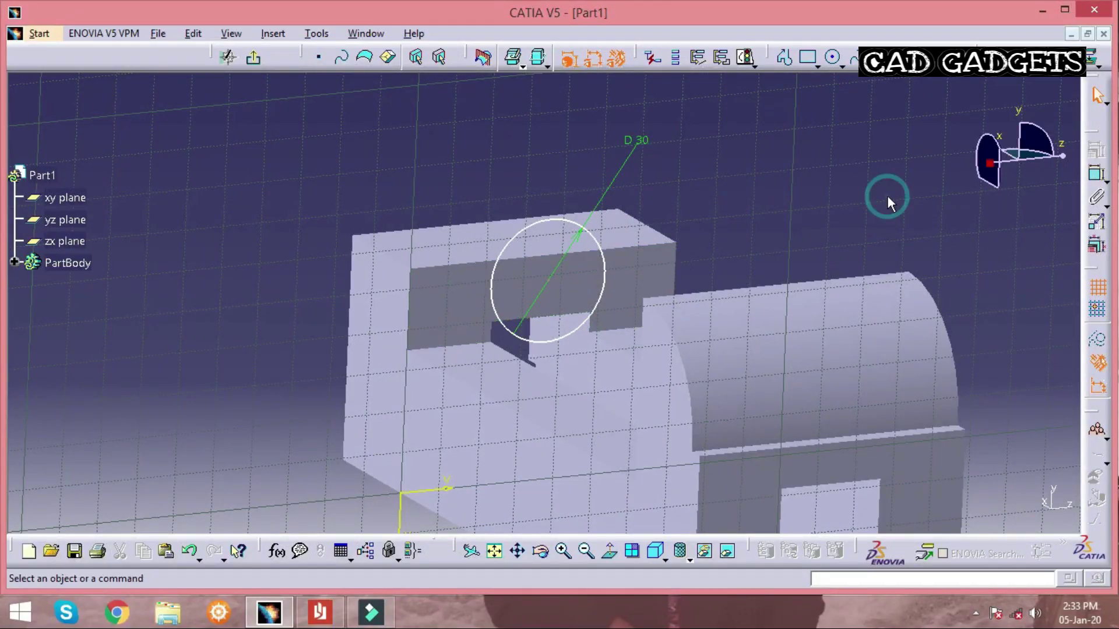
{"action": "left_click", "coordinate": [1098, 178]}
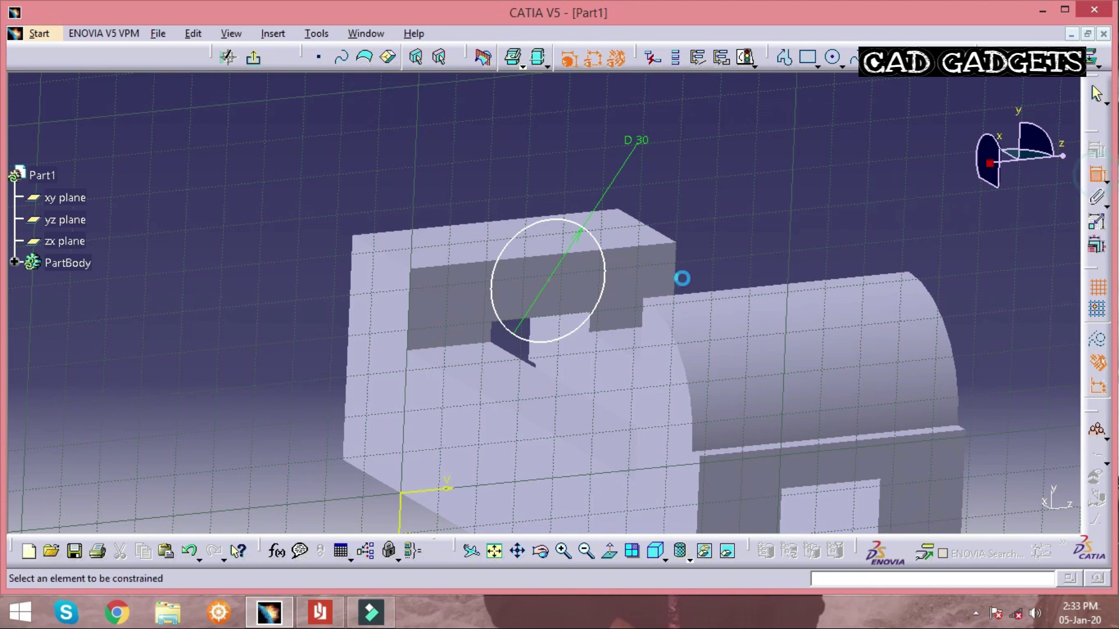
{"action": "left_click", "coordinate": [467, 263]}
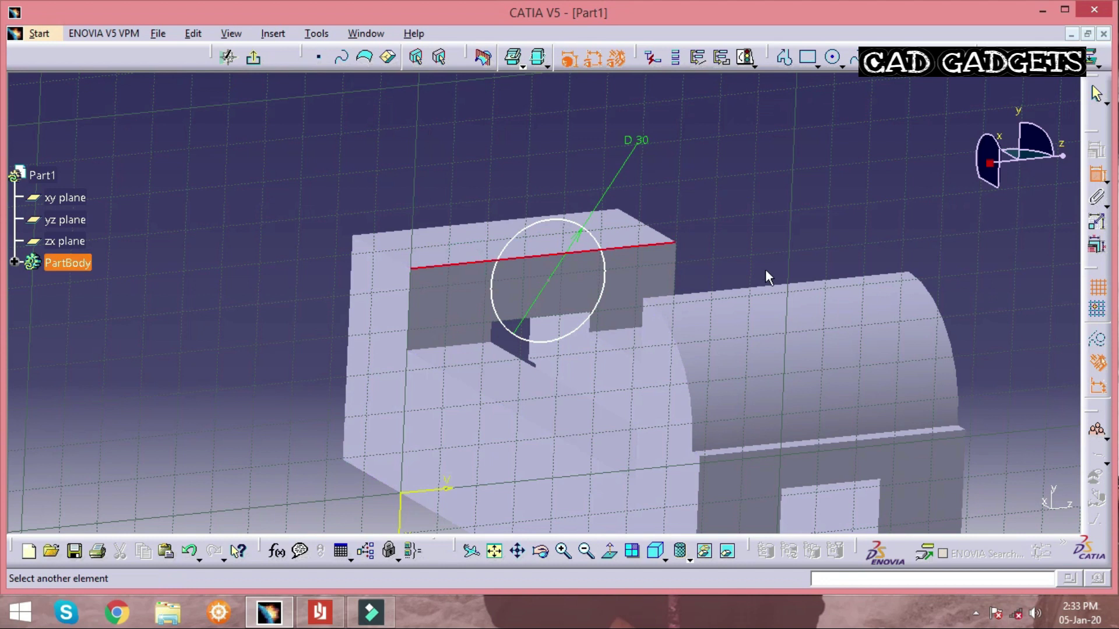
{"action": "left_click", "coordinate": [556, 284]}
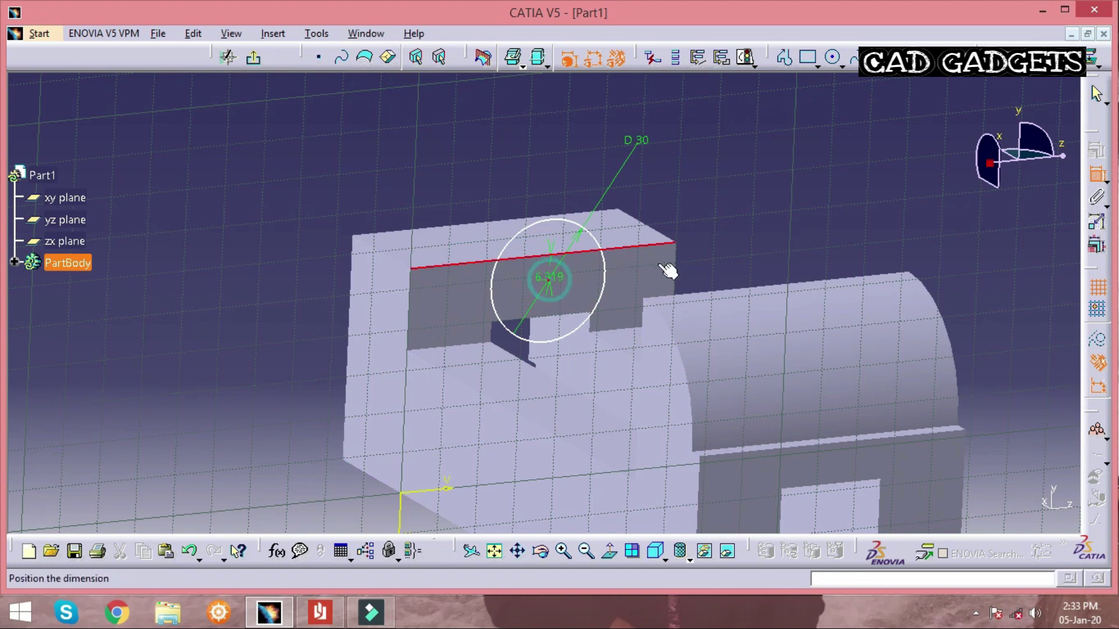
{"action": "double_click", "coordinate": [807, 219]}
{"action": "type", "text": "0"}
{"action": "key", "text": "Return"}
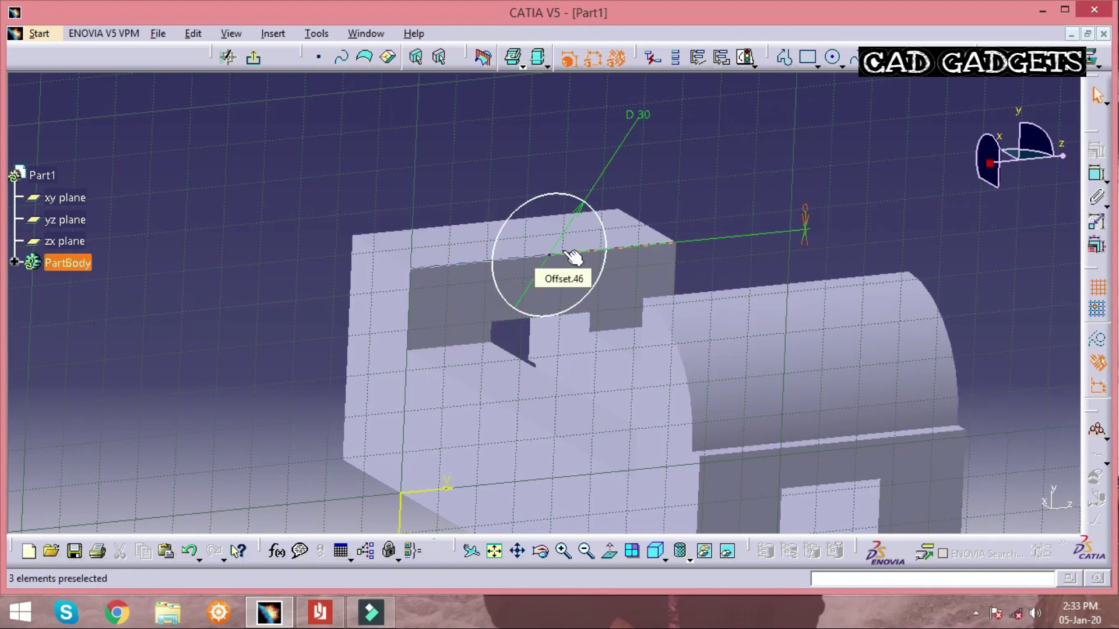
{"action": "left_click", "coordinate": [728, 157]}
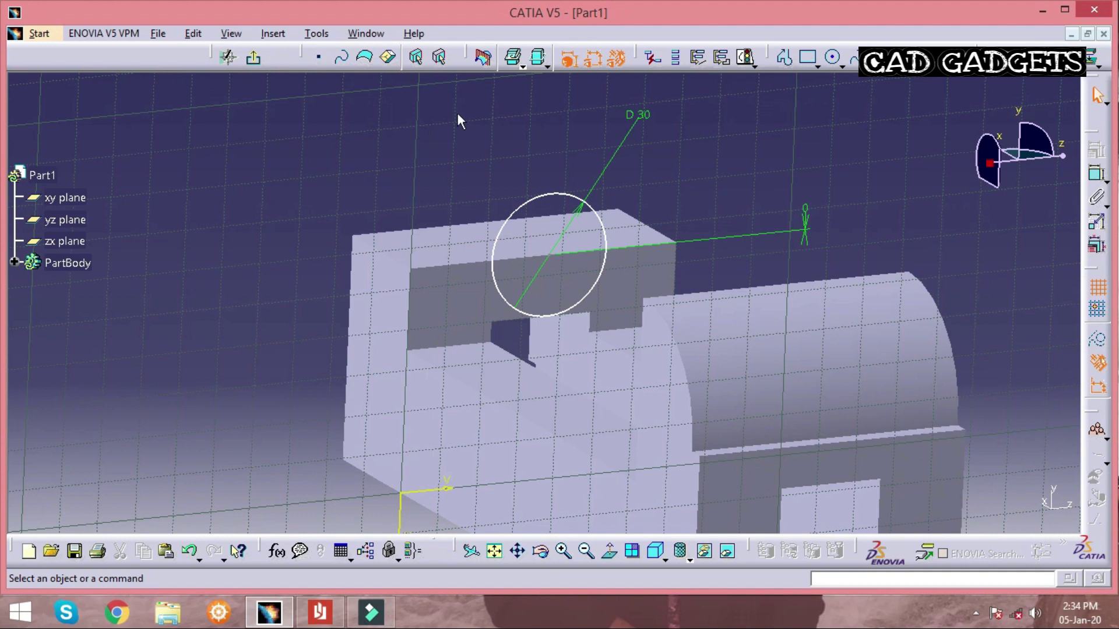
- Exit the circle sketch to view it on the 3D part, and reopen it for editing
{"action": "left_click", "coordinate": [256, 59]}
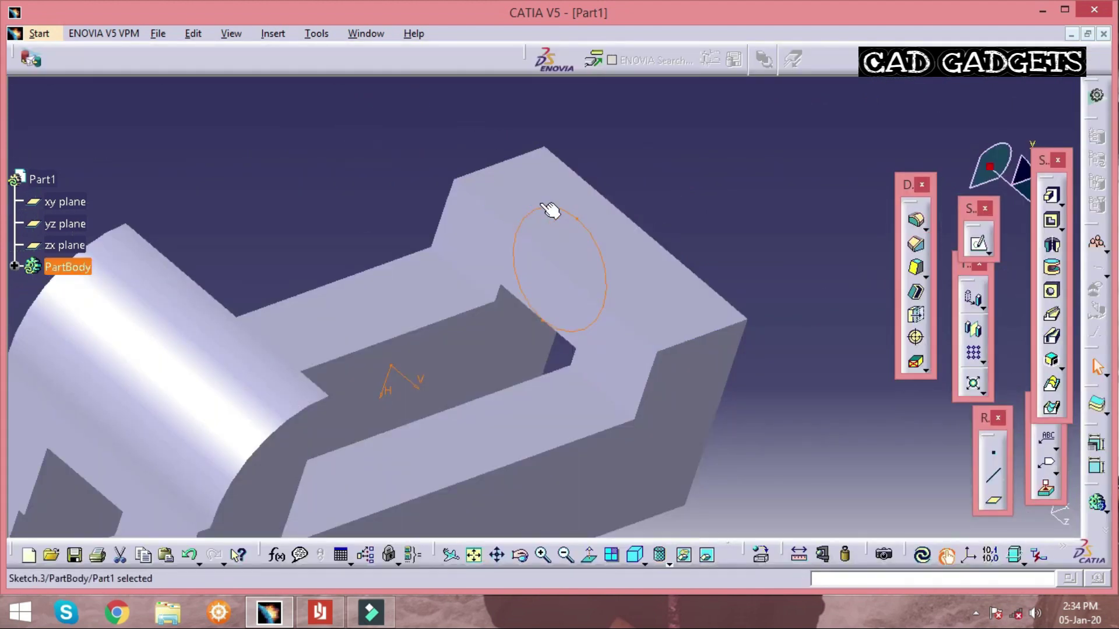
{"action": "left_click", "coordinate": [587, 222]}
{"action": "left_click", "coordinate": [976, 244]}
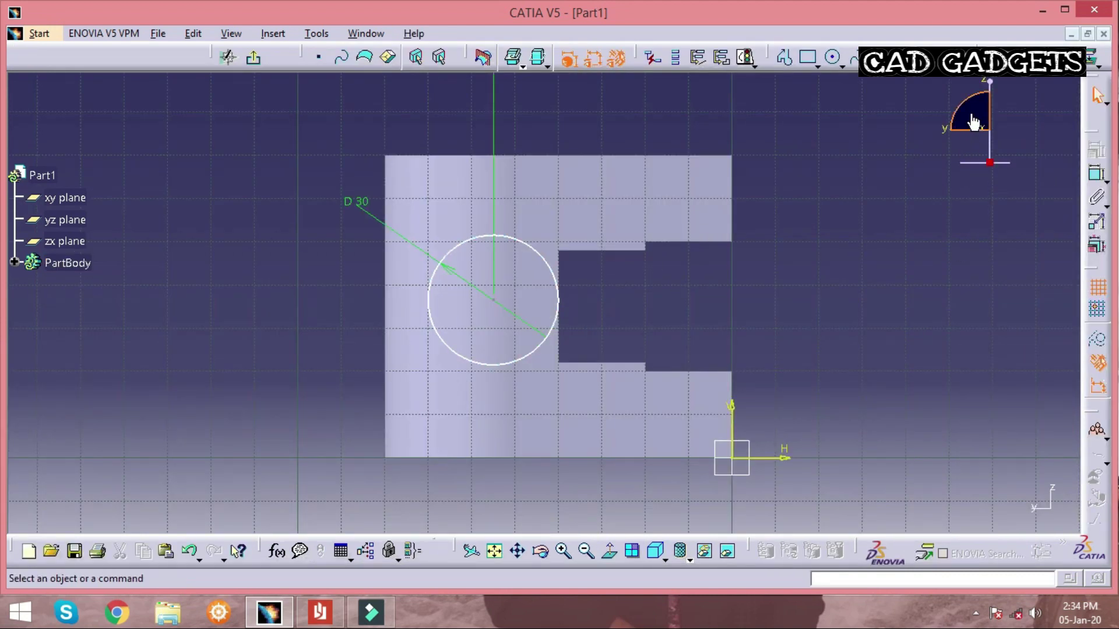
- Draw a straight line along the raised end's top inner edge, from H -55 mm, V about 14.3 mm, across the circle through its centre
{"action": "mouse_move", "coordinate": [964, 105]}
{"action": "left_mouse_down"}
{"action": "mouse_move", "coordinate": [1019, 117]}
{"action": "mouse_move", "coordinate": [1036, 138]}
{"action": "mouse_move", "coordinate": [1082, 135]}
{"action": "mouse_move", "coordinate": [1062, 136]}
{"action": "left_mouse_up"}
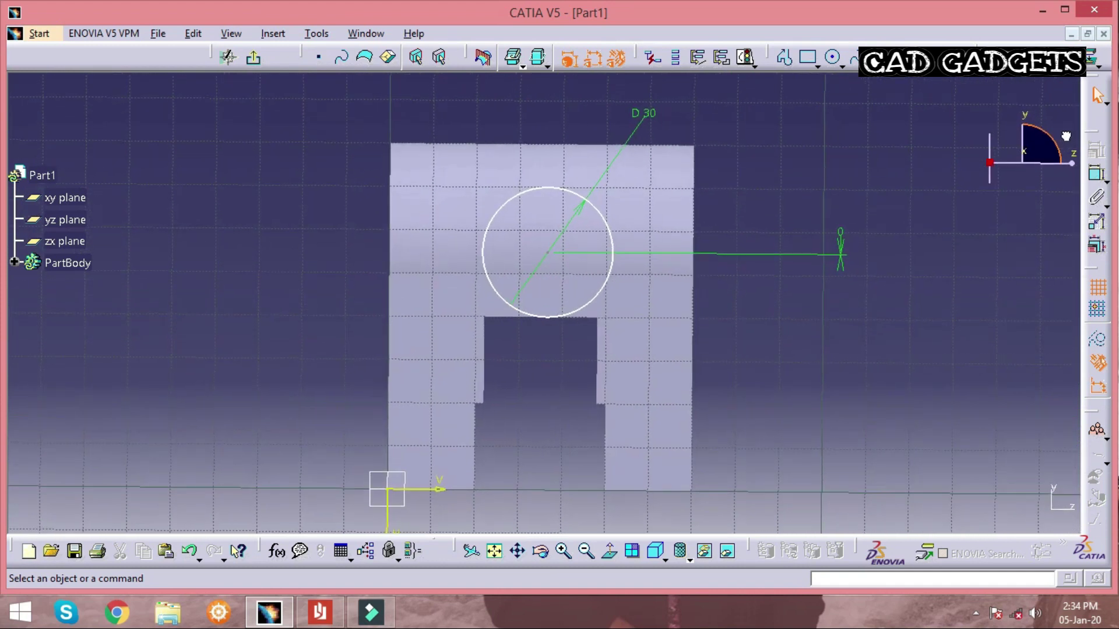
{"action": "middle_click_drag", "start_coordinate": [429, 192], "coordinate": [524, 225]}
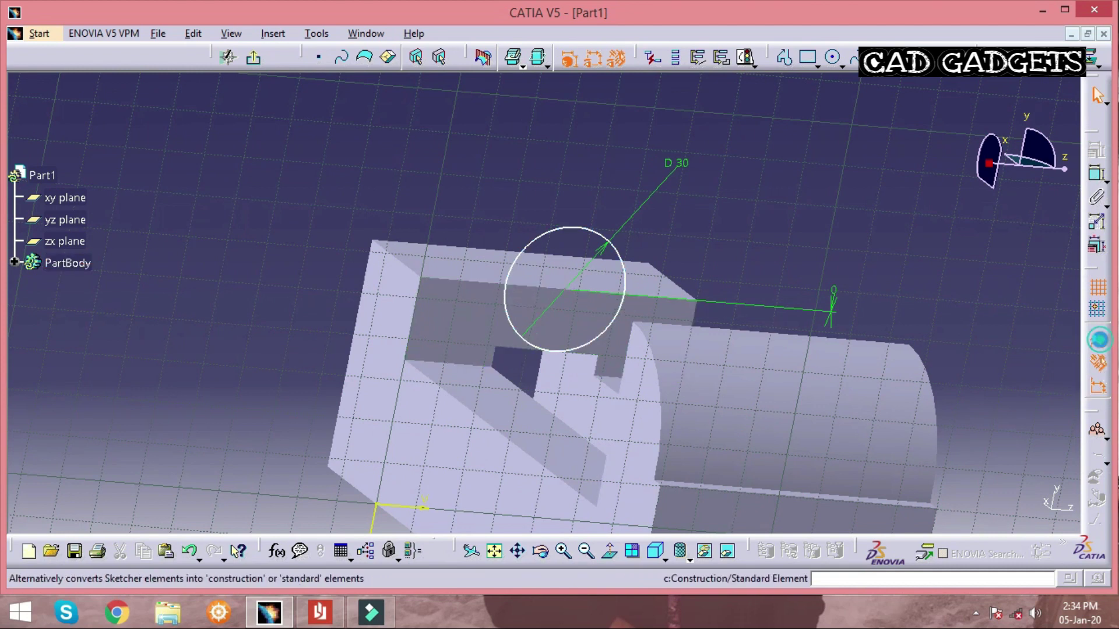
{"action": "left_click", "coordinate": [785, 56]}
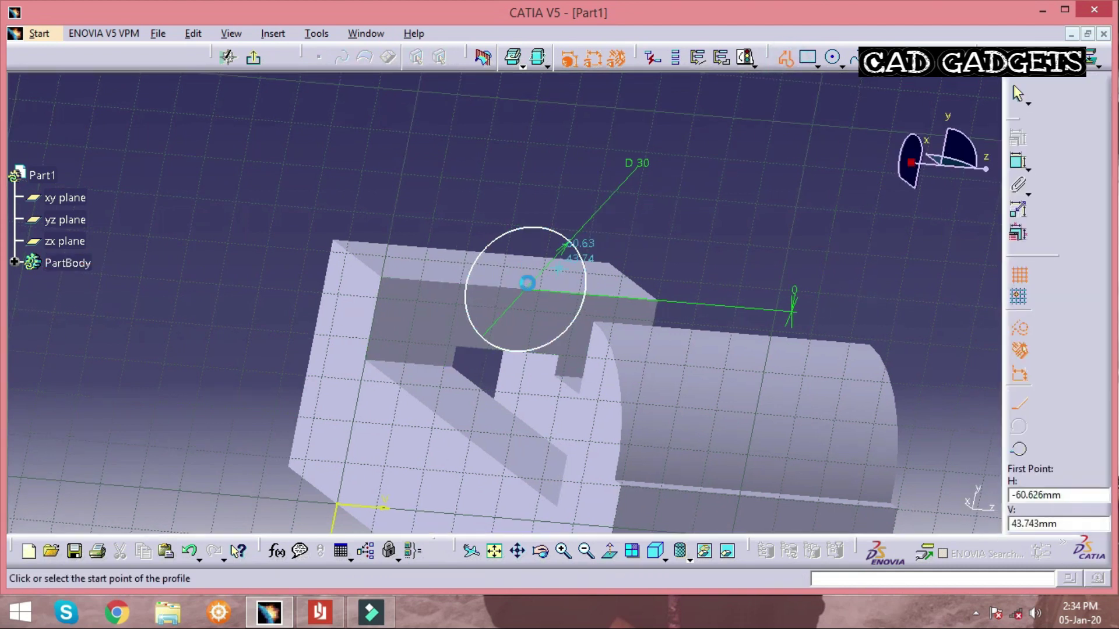
{"action": "left_click", "coordinate": [443, 285]}
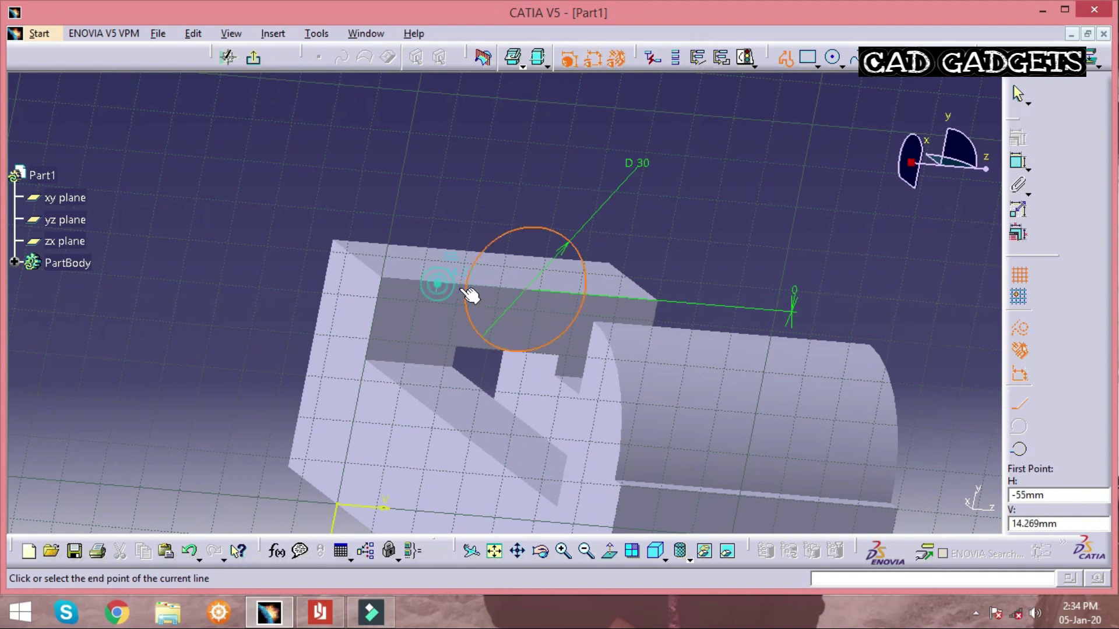
{"action": "left_click", "coordinate": [652, 300]}
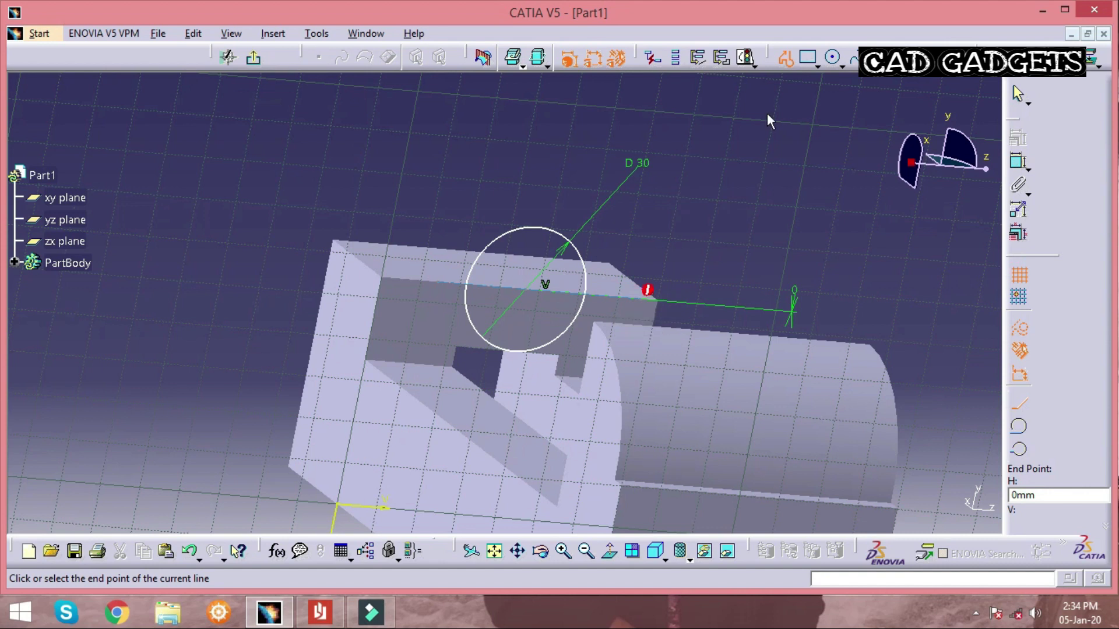
{"action": "left_click", "coordinate": [784, 57]}
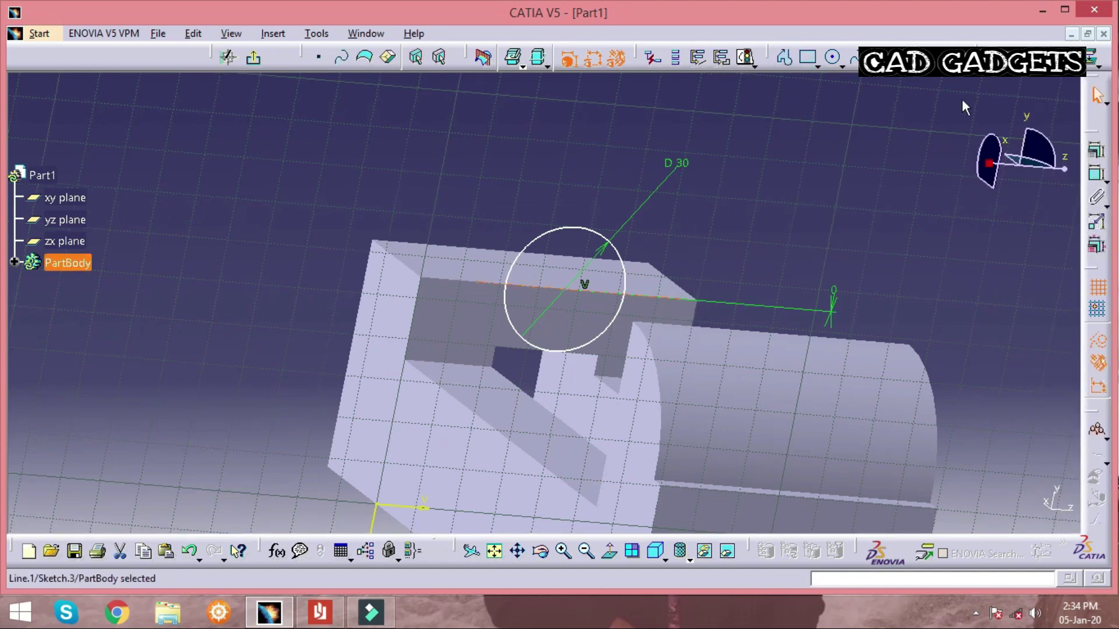
- Quick Trim the half of the circle below the line, leaving the upper semicircular arc
{"action": "left_click", "coordinate": [1072, 65]}
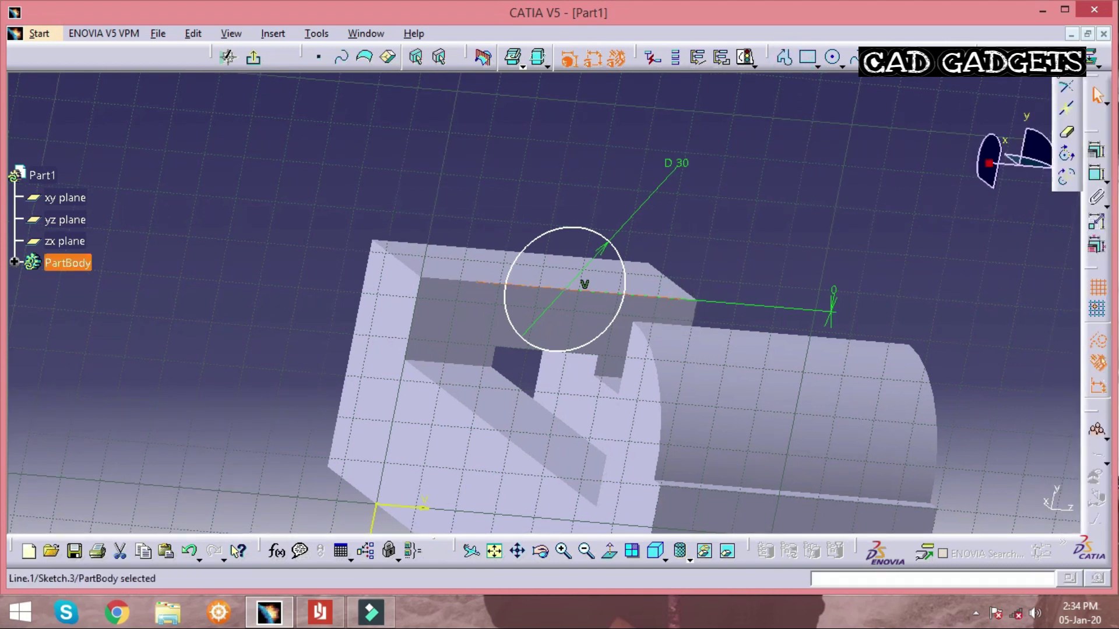
{"action": "left_click", "coordinate": [1064, 128]}
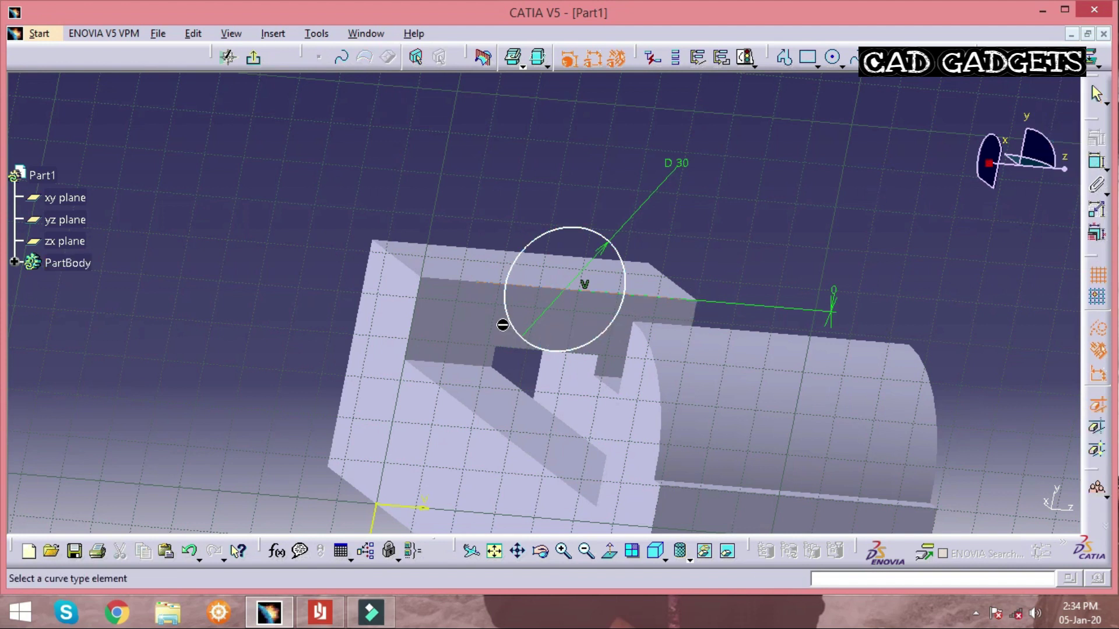
{"action": "left_click", "coordinate": [526, 327]}
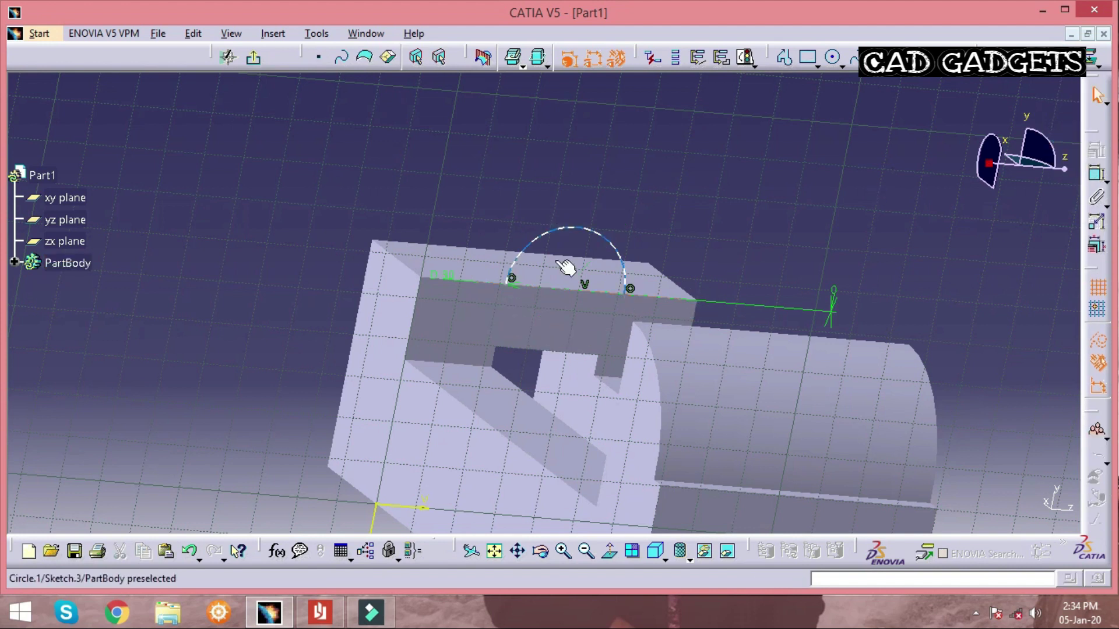
- Delete the line under the semicircle and close the arc with a straight profile line between its two endpoints
{"action": "right_click", "coordinate": [607, 293]}
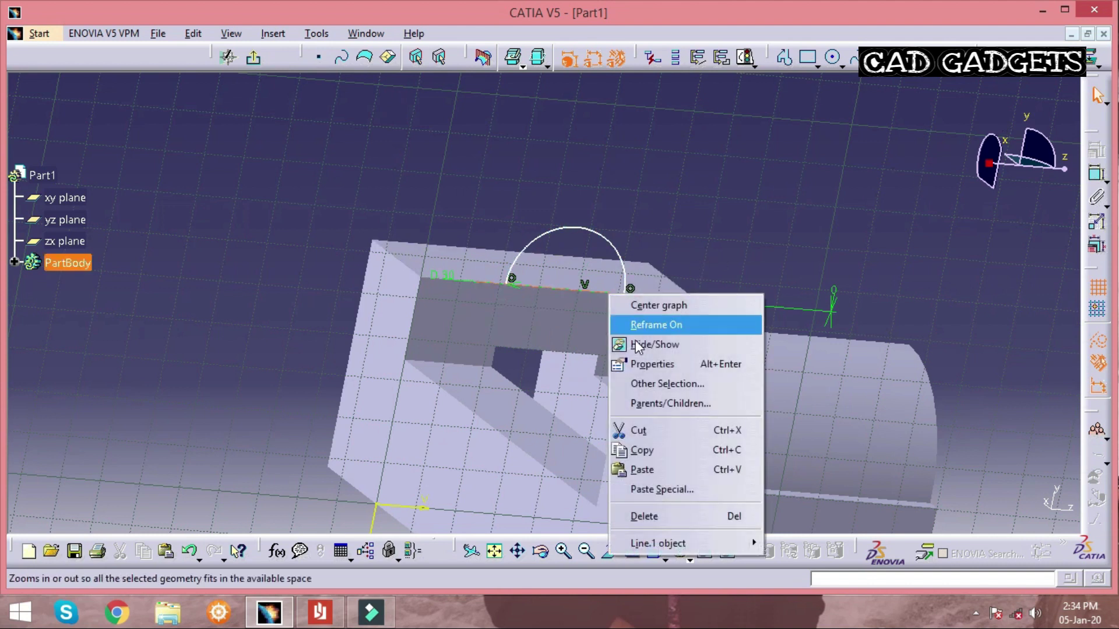
{"action": "left_click", "coordinate": [654, 505]}
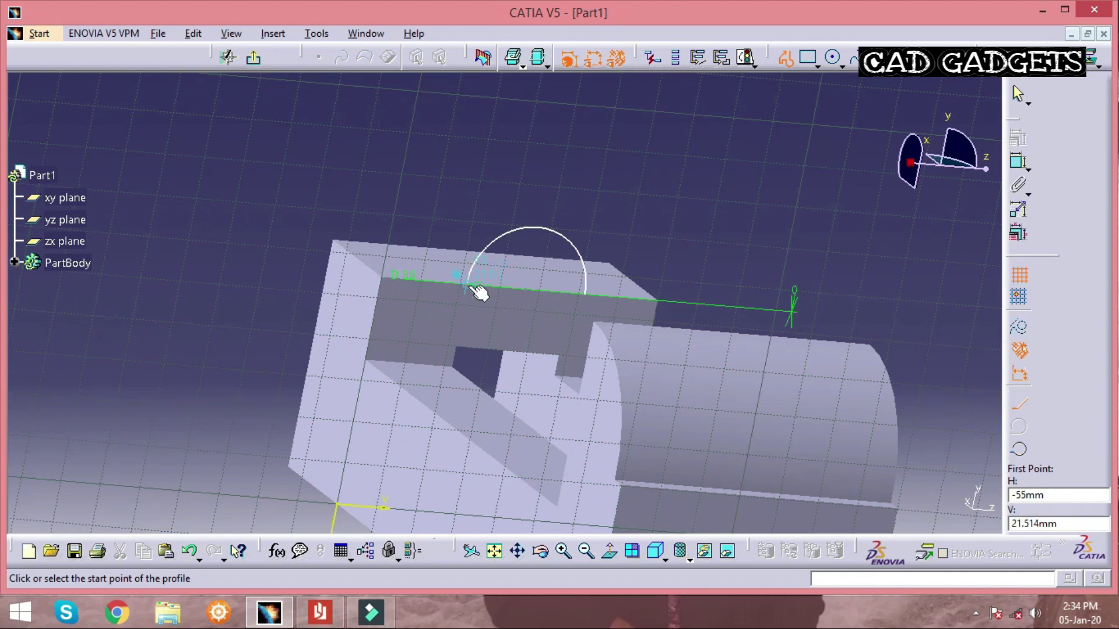
{"action": "left_click", "coordinate": [471, 286]}
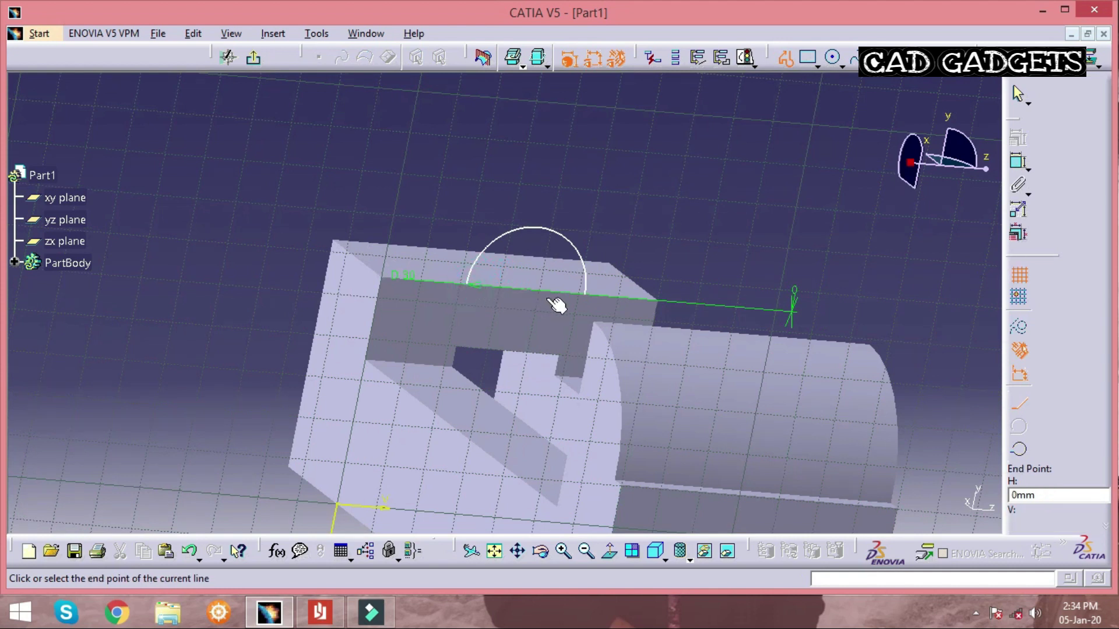
{"action": "left_click", "coordinate": [590, 292]}
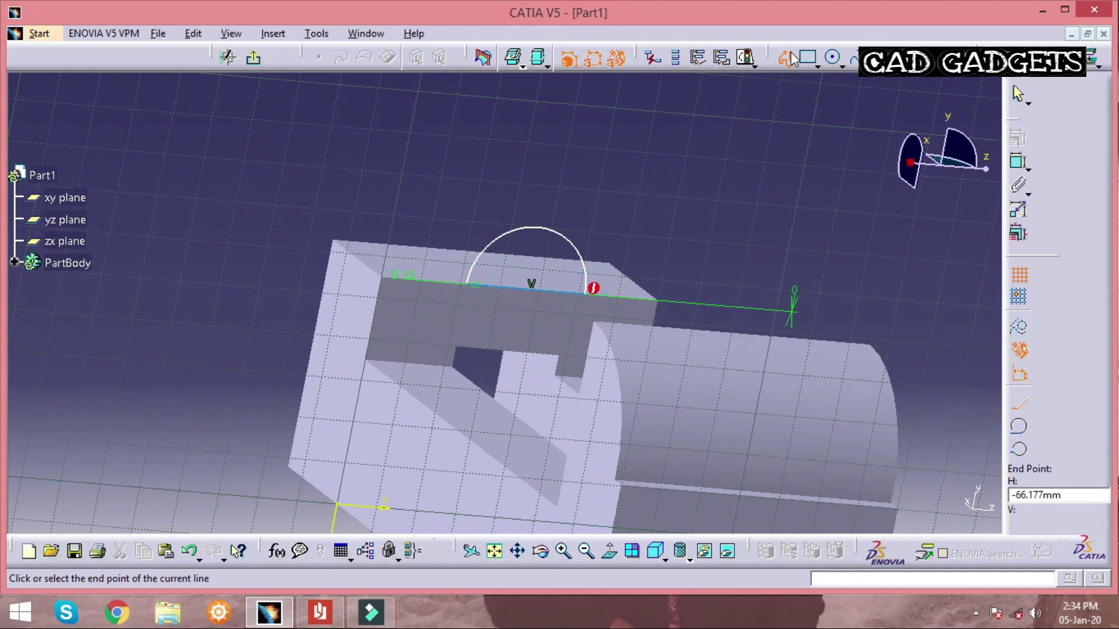
{"action": "left_click", "coordinate": [785, 58]}
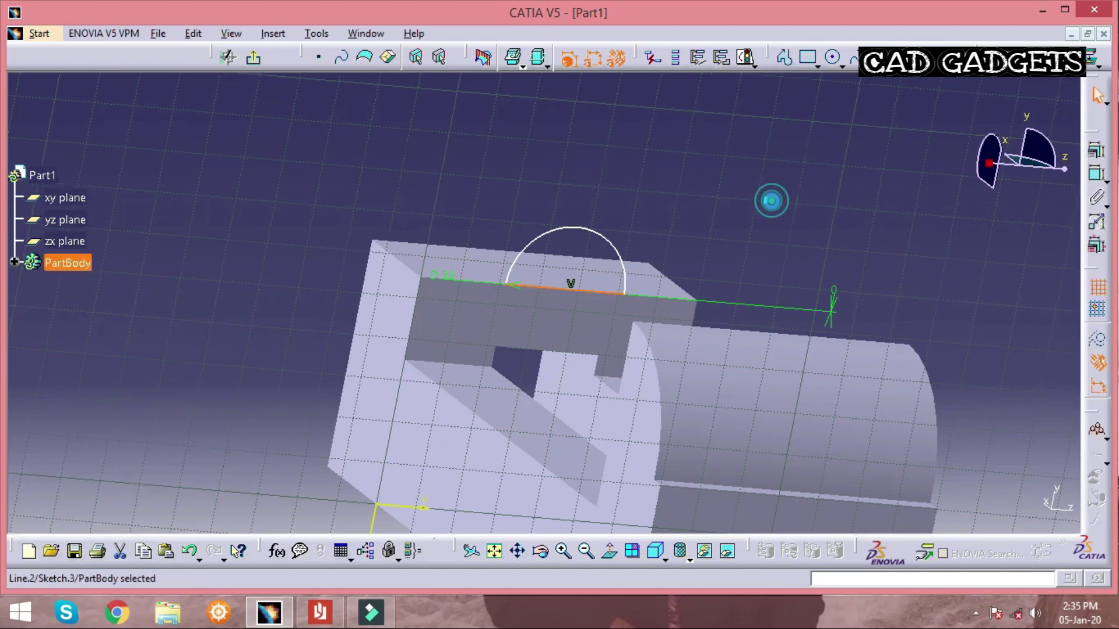
{"action": "left_click", "coordinate": [771, 200]}
- Exit the sketch and pad the semicircular profile 30 mm in the reversed direction, across the top of the raised end
{"action": "left_click", "coordinate": [254, 63]}
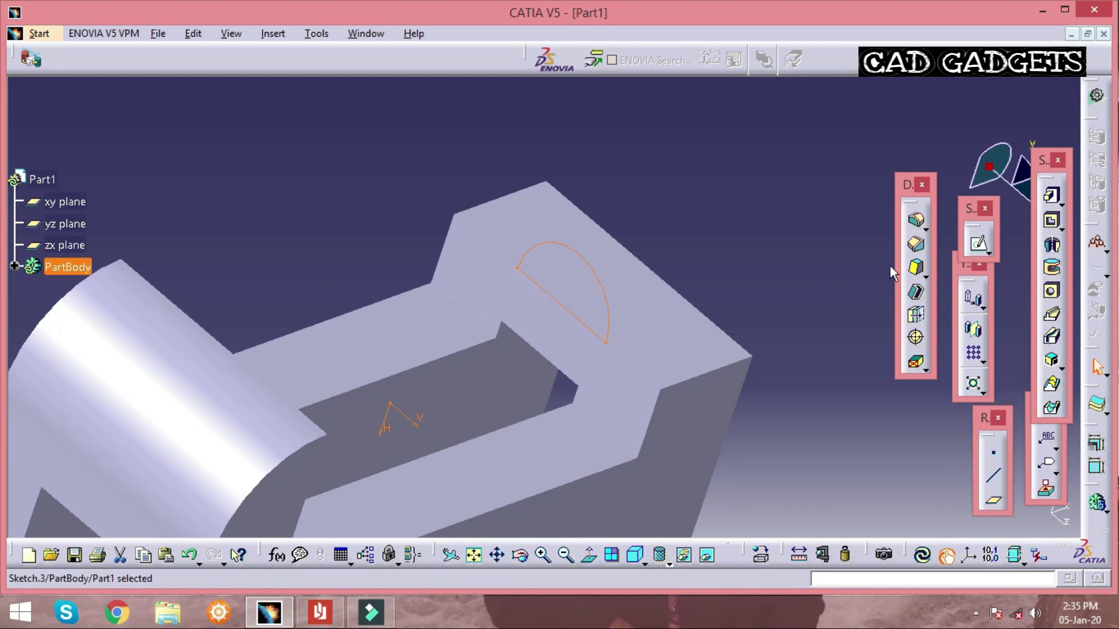
{"action": "left_click", "coordinate": [1052, 196]}
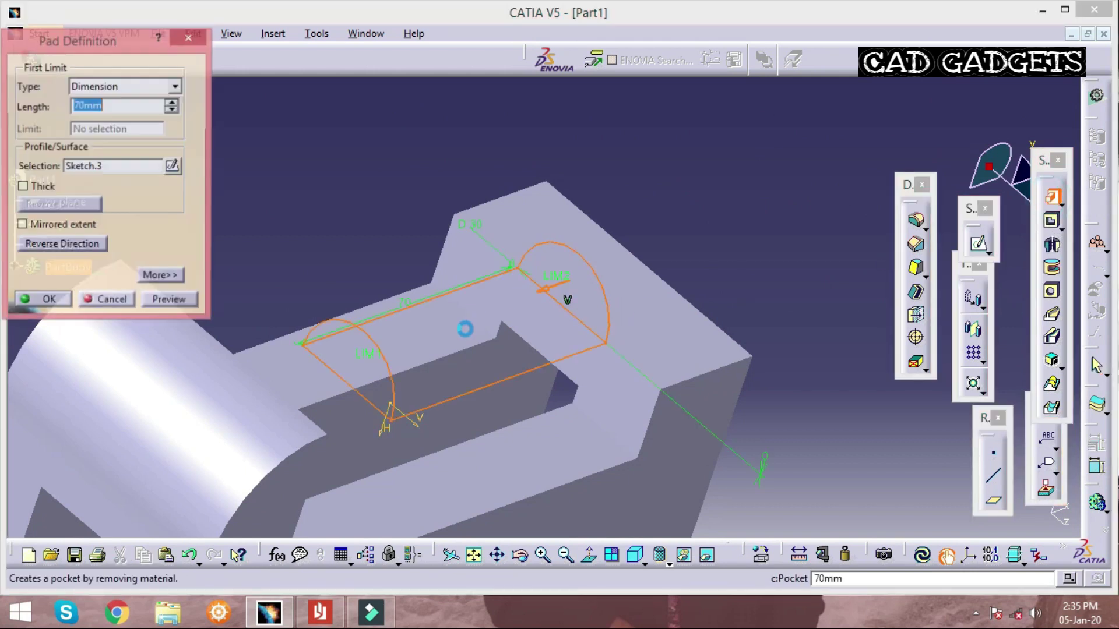
{"action": "left_click", "coordinate": [543, 291]}
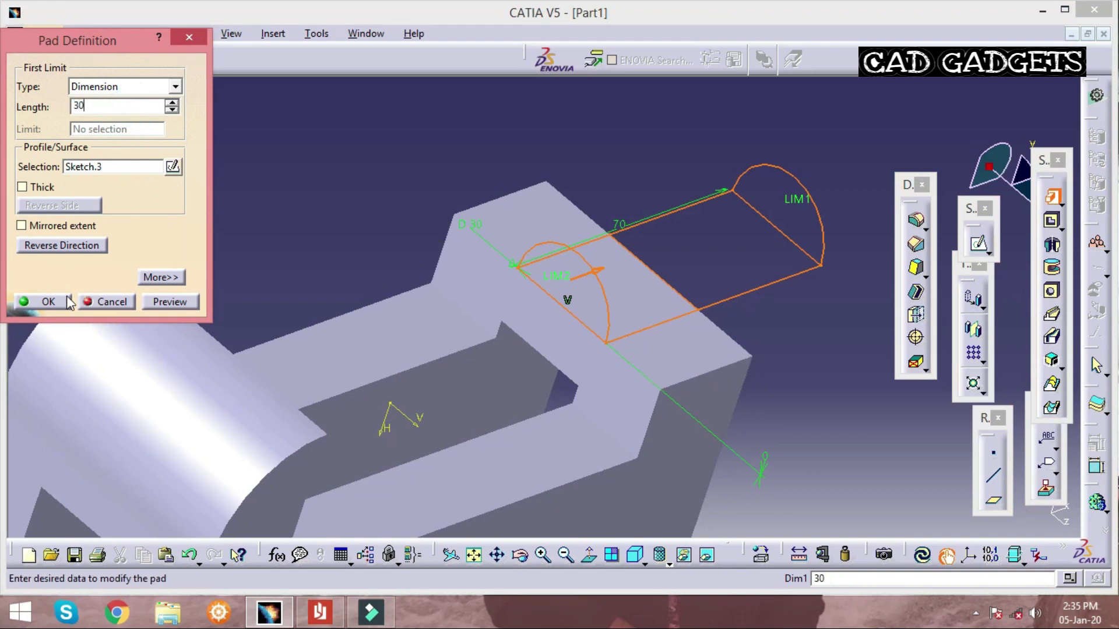
{"action": "left_click", "coordinate": [48, 301]}
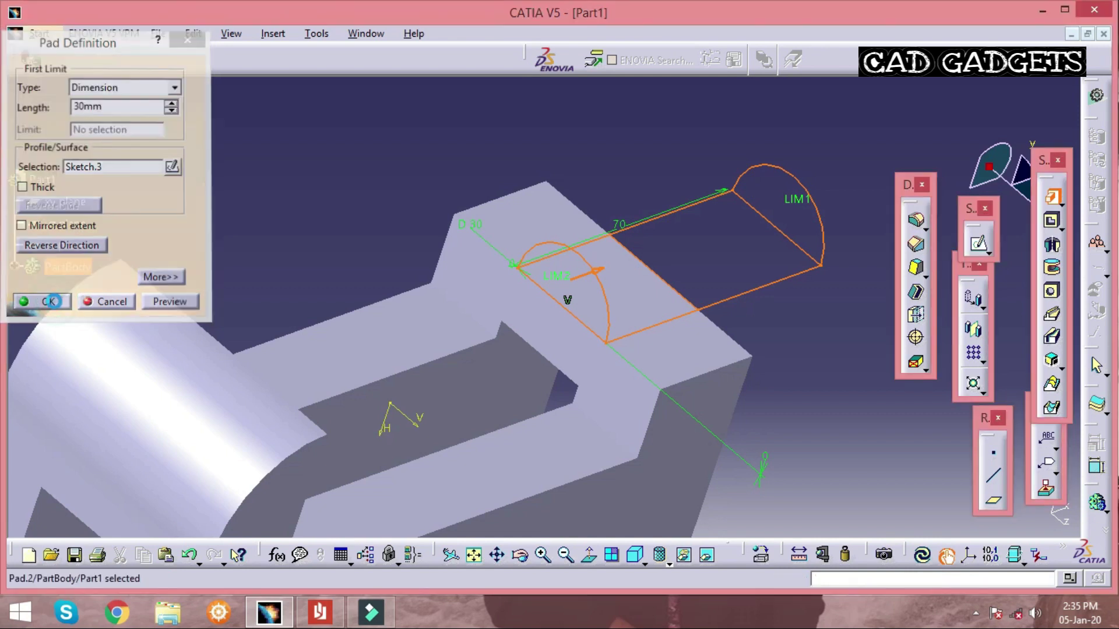
{"action": "left_click", "coordinate": [285, 176]}
{"action": "middle_click_drag", "start_coordinate": [516, 217], "coordinate": [679, 295]}
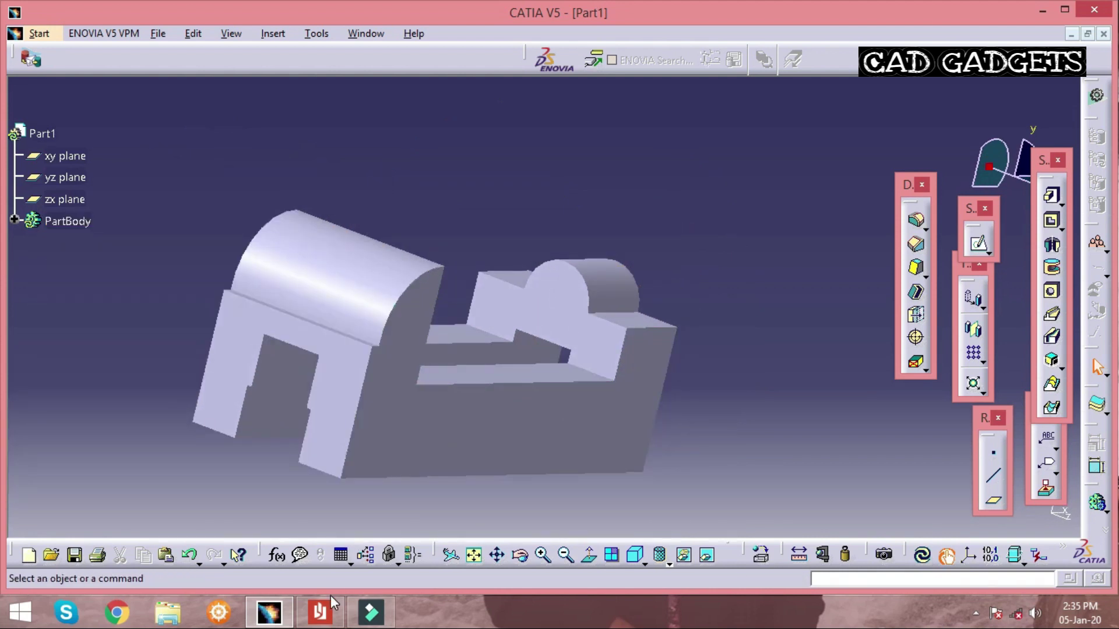
- Check the M 15 hole in the reference drawing, and open a sketch on the inner face of the raised end and boss
{"action": "left_click", "coordinate": [319, 616]}
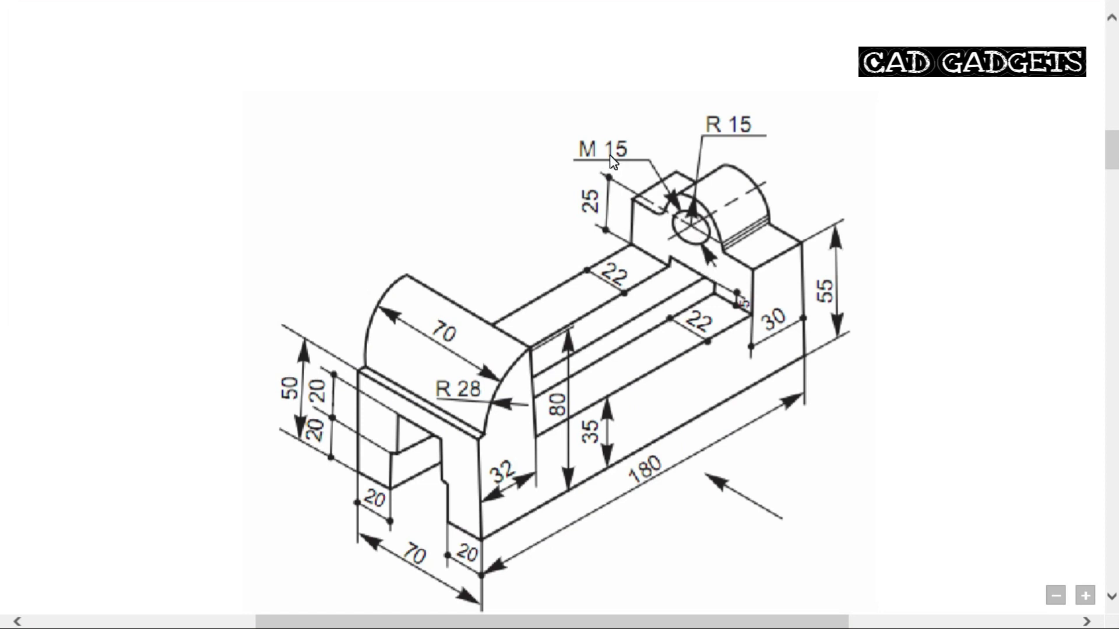
{"action": "key", "text": "alt+Tab"}
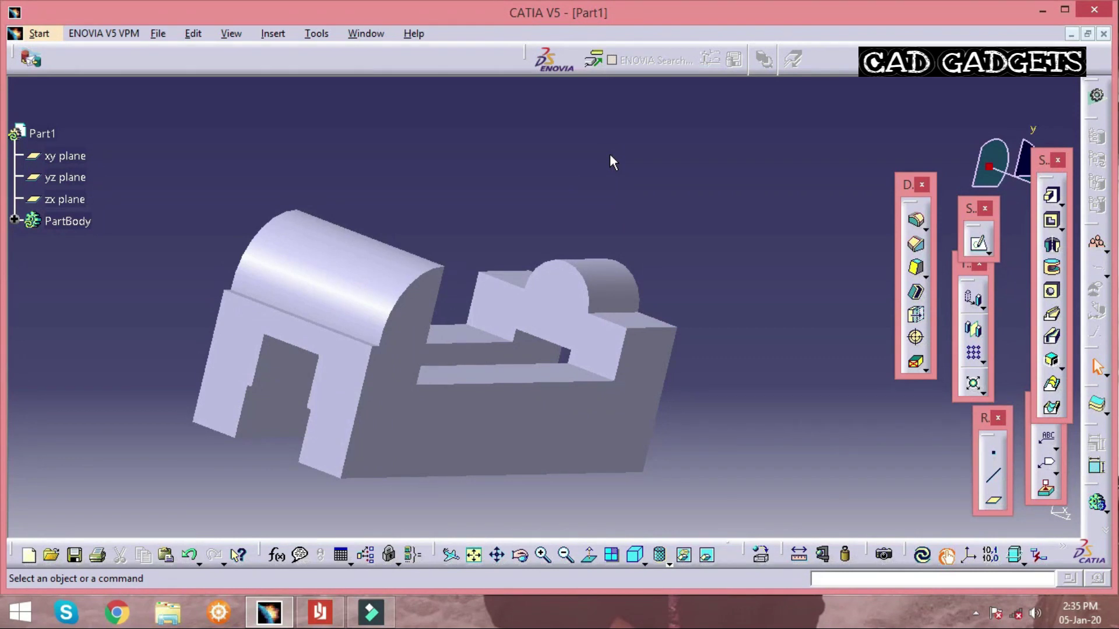
{"action": "left_click", "coordinate": [544, 300]}
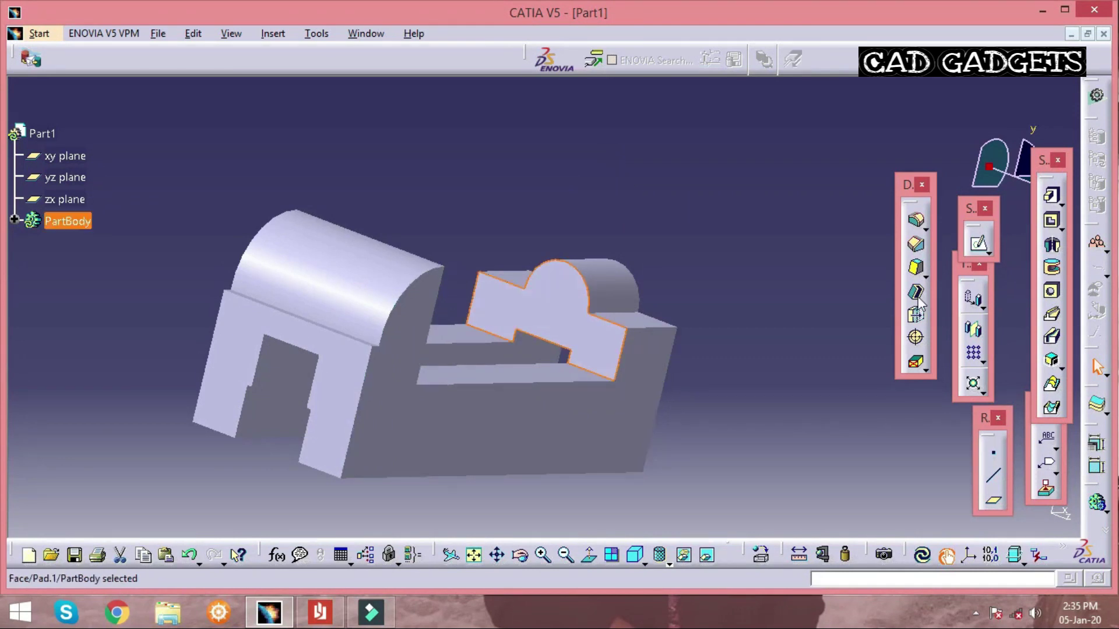
{"action": "left_click", "coordinate": [981, 246]}
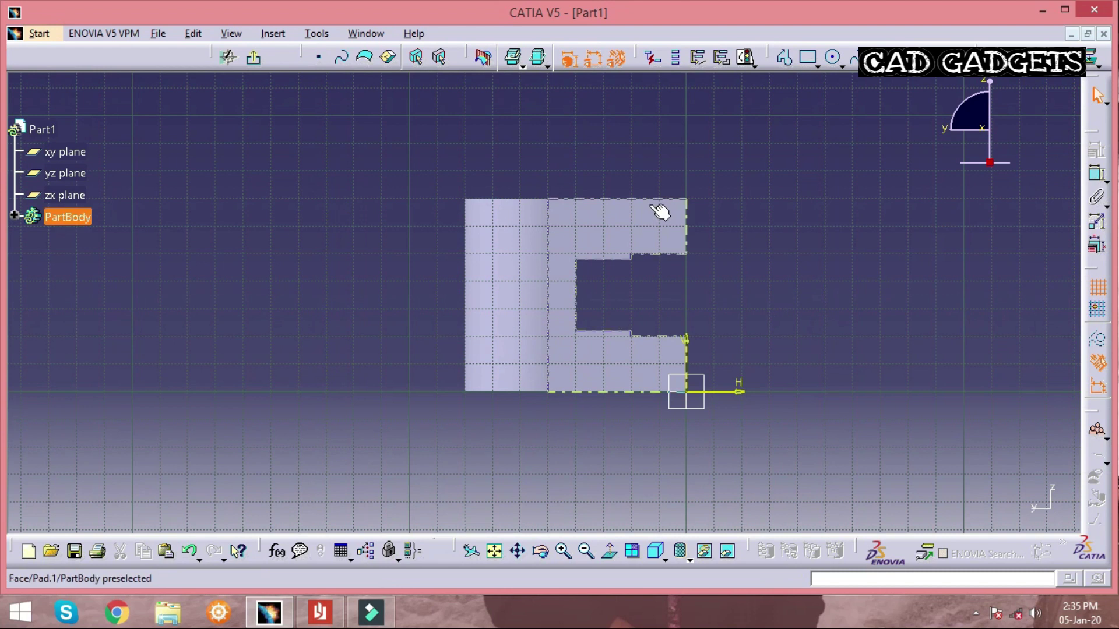
{"action": "left_click_drag", "start_coordinate": [998, 107], "coordinate": [1110, 119]}
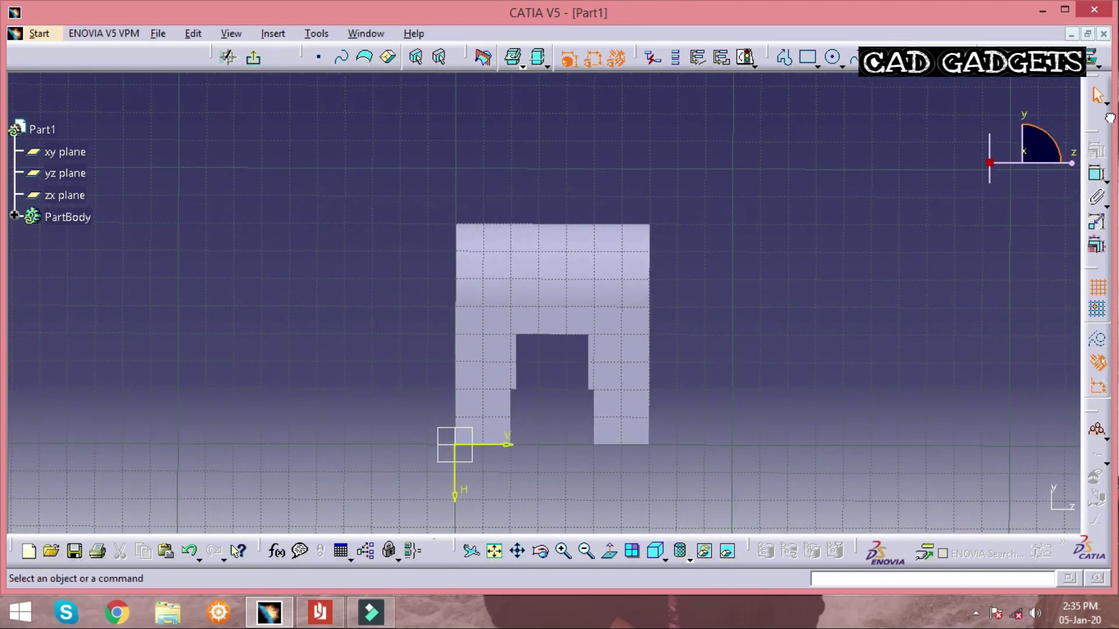
{"action": "middle_click_drag", "start_coordinate": [469, 230], "coordinate": [619, 348]}
- Draw a circle near the centre of the boss face and set its diameter to 15 mm
{"action": "left_click", "coordinate": [833, 57]}
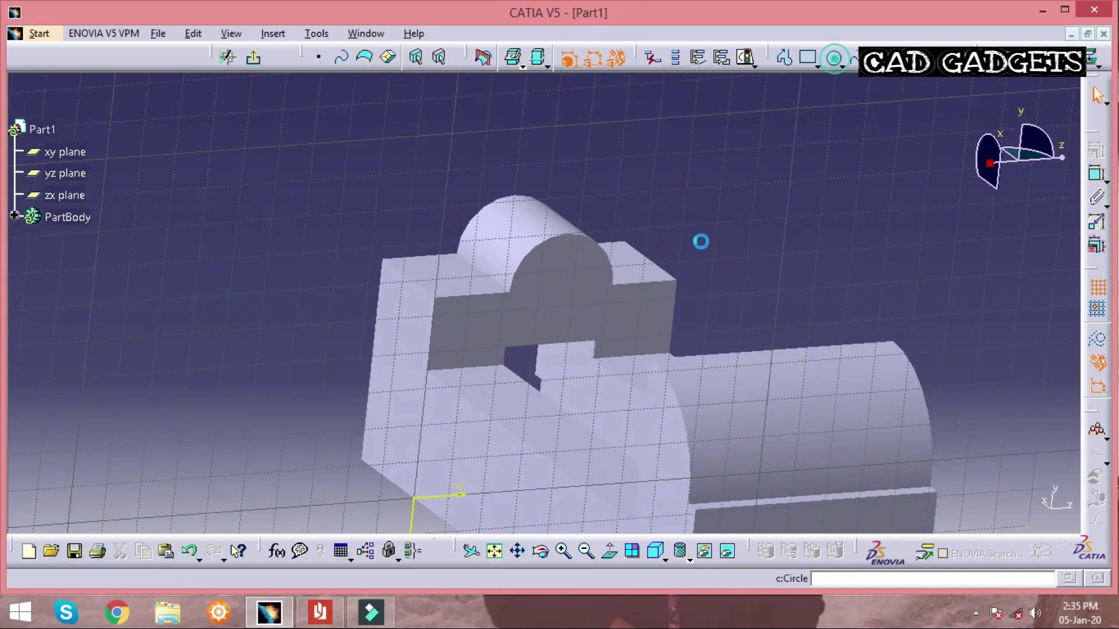
{"action": "left_click", "coordinate": [526, 287]}
{"action": "left_click", "coordinate": [544, 297]}
{"action": "left_click", "coordinate": [1096, 173]}
{"action": "left_click", "coordinate": [638, 161]}
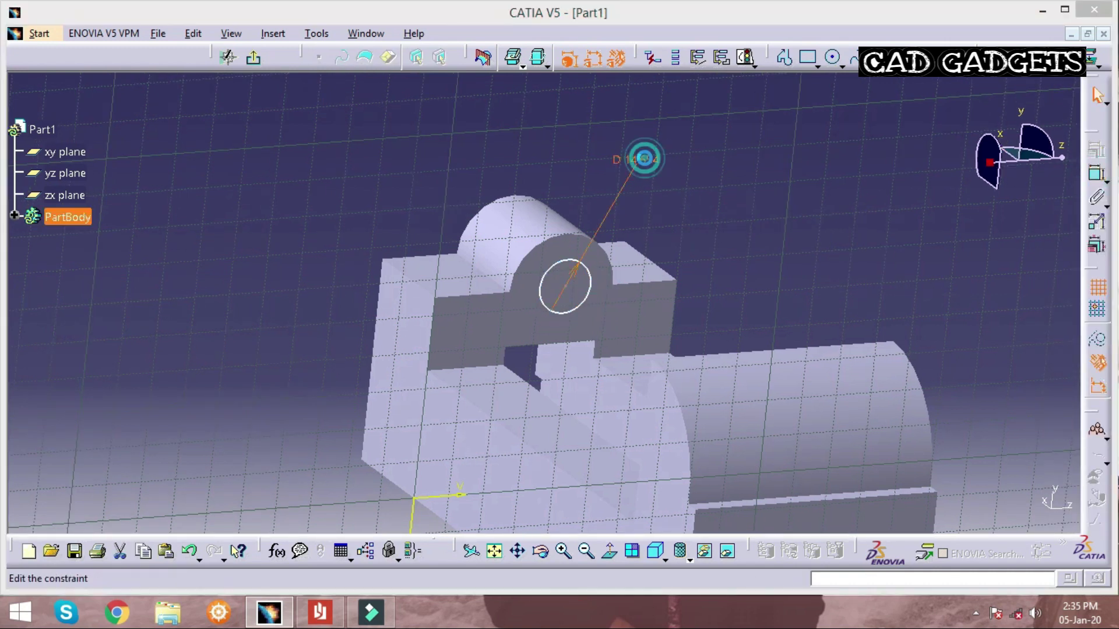
{"action": "double_click", "coordinate": [644, 158]}
{"action": "type", "text": "15"}
{"action": "key", "text": "Return"}
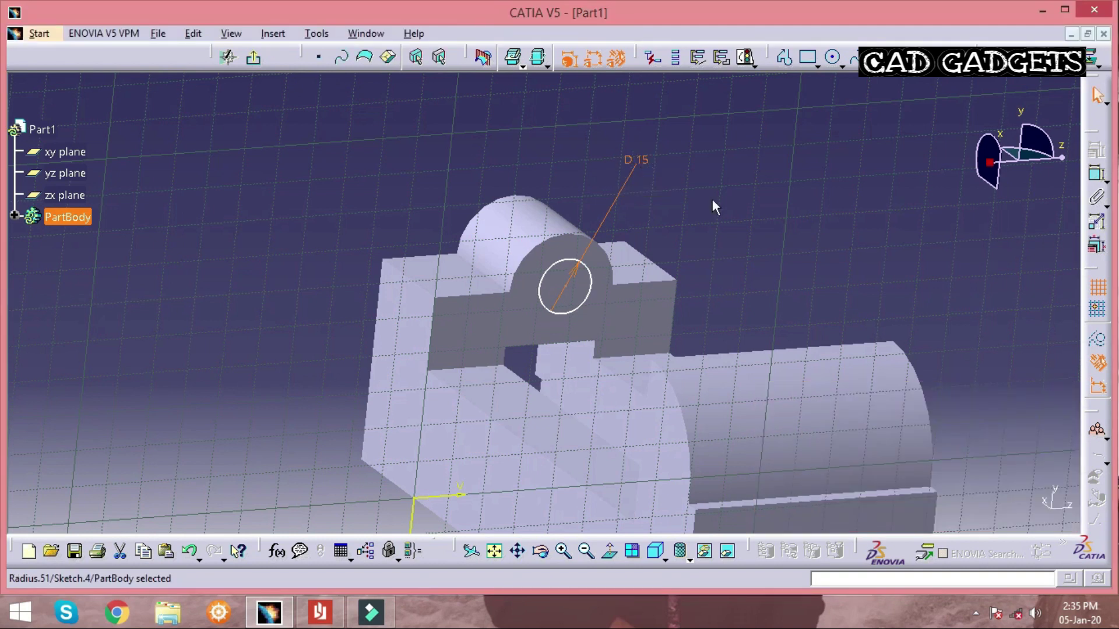
{"action": "left_click", "coordinate": [817, 195]}
- Set the distance between the hole circle's centre and the raised end's top inner edge to 0 mm
{"action": "middle_click_drag", "start_coordinate": [773, 205], "coordinate": [740, 224]}
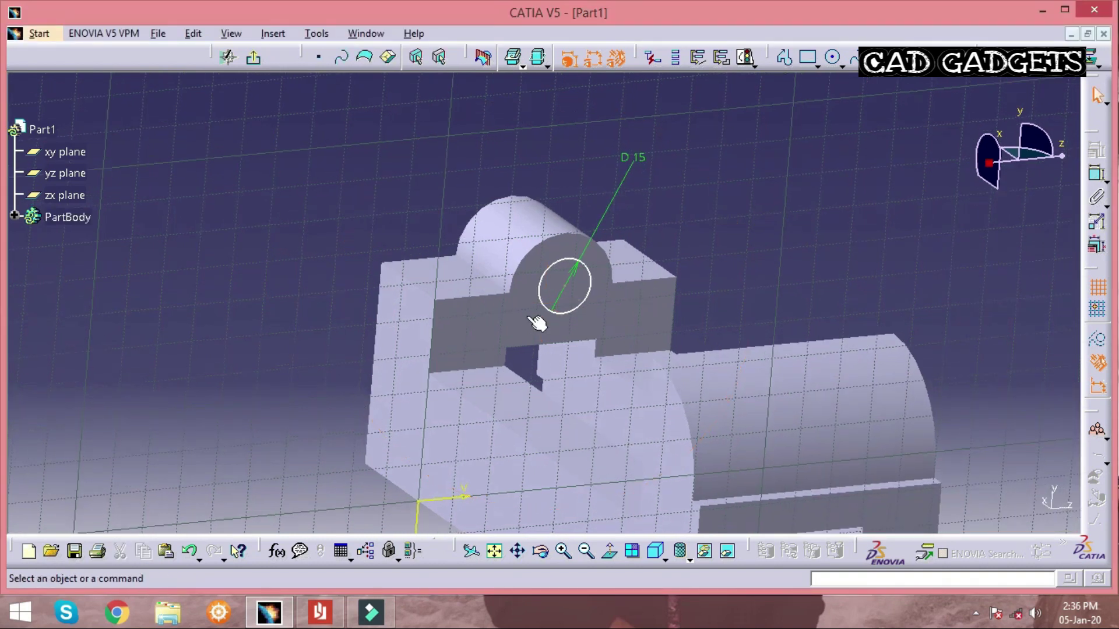
{"action": "left_click", "coordinate": [569, 289]}
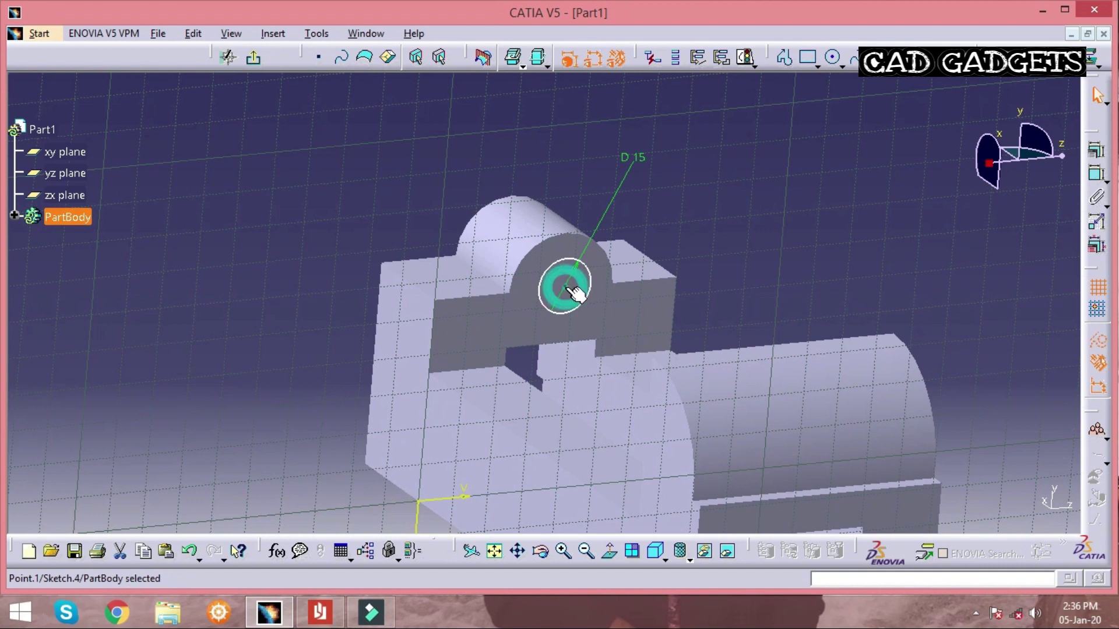
{"action": "left_click", "coordinate": [1098, 176]}
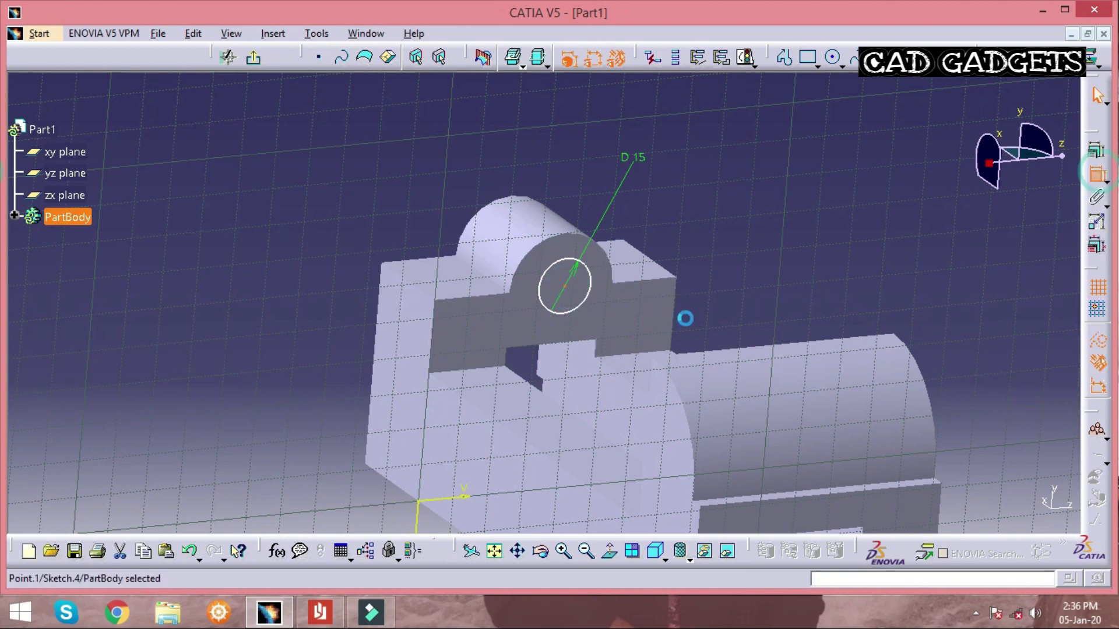
{"action": "left_click", "coordinate": [501, 301]}
{"action": "left_click", "coordinate": [813, 250]}
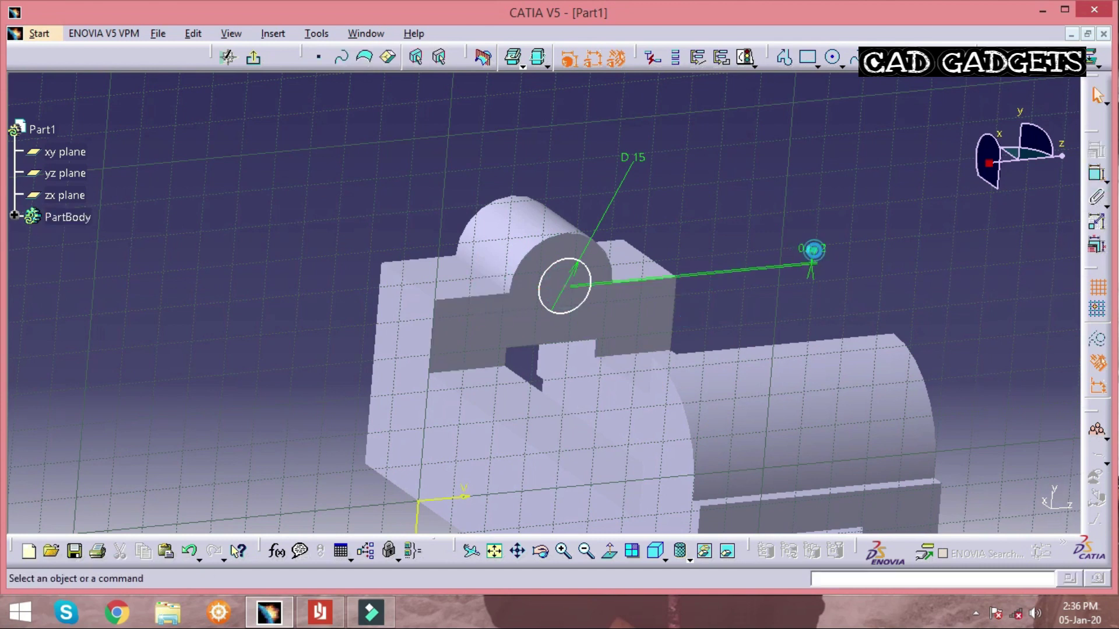
{"action": "double_click", "coordinate": [814, 248]}
{"action": "type", "text": "8"}
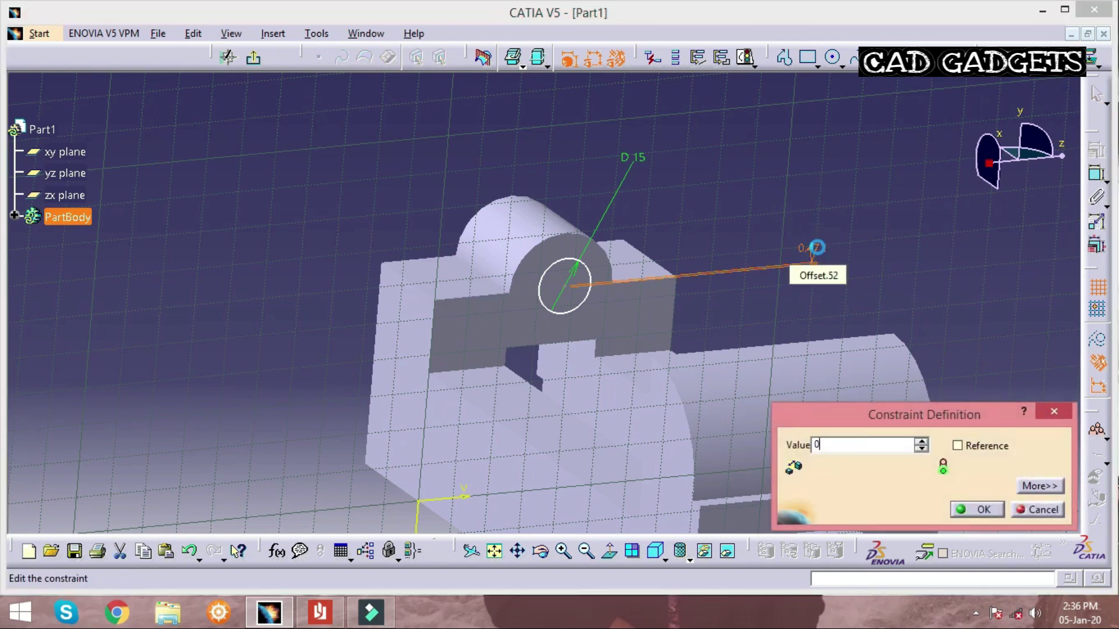
{"action": "key", "text": "Return"}
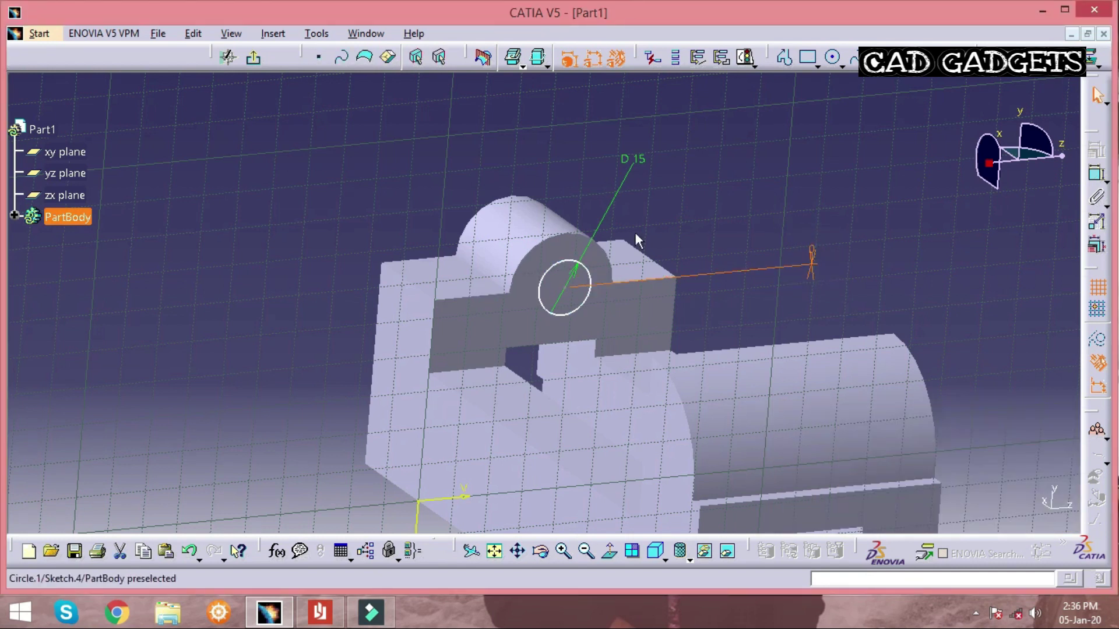
- Set the horizontal distance between the hole circle's centre and the side of the boss to 15 mm
{"action": "middle_click_drag", "start_coordinate": [645, 217], "coordinate": [624, 231]}
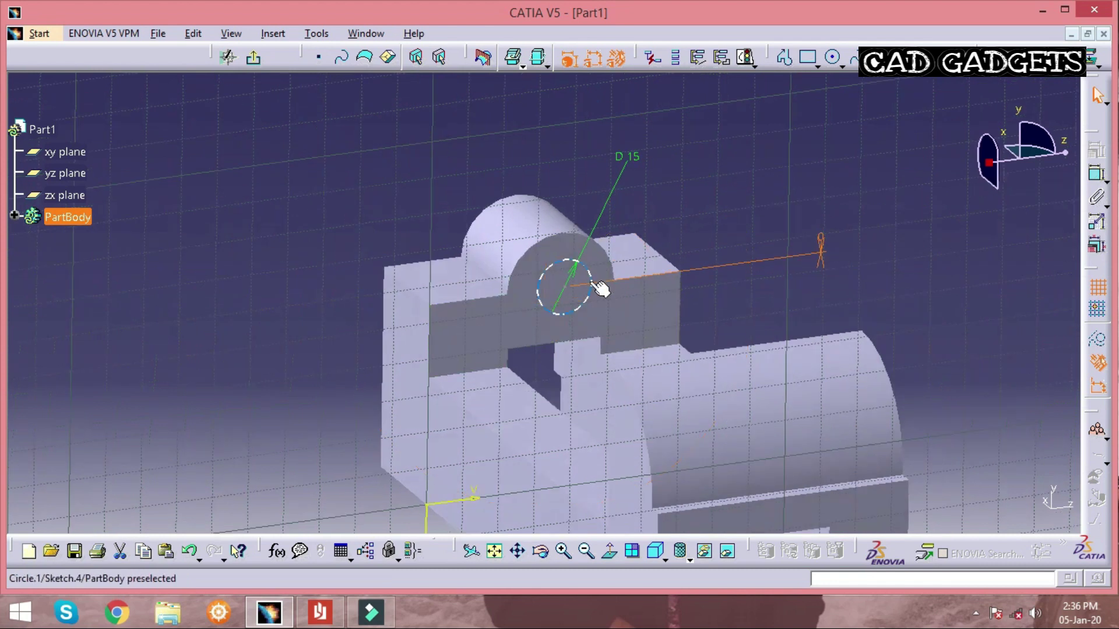
{"action": "left_click", "coordinate": [570, 290]}
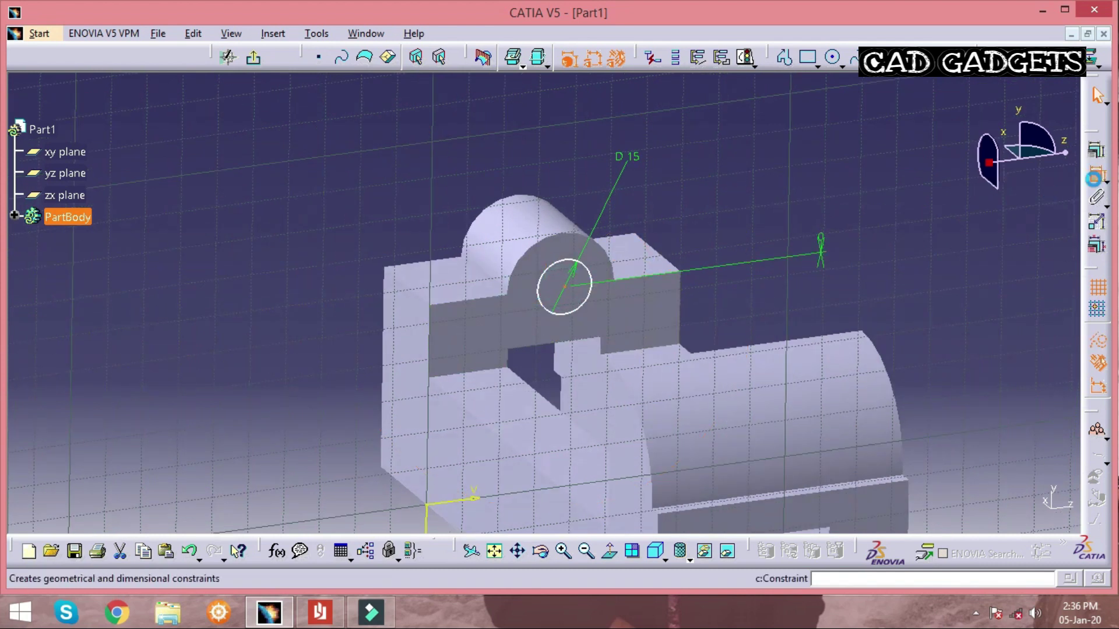
{"action": "left_click", "coordinate": [579, 239]}
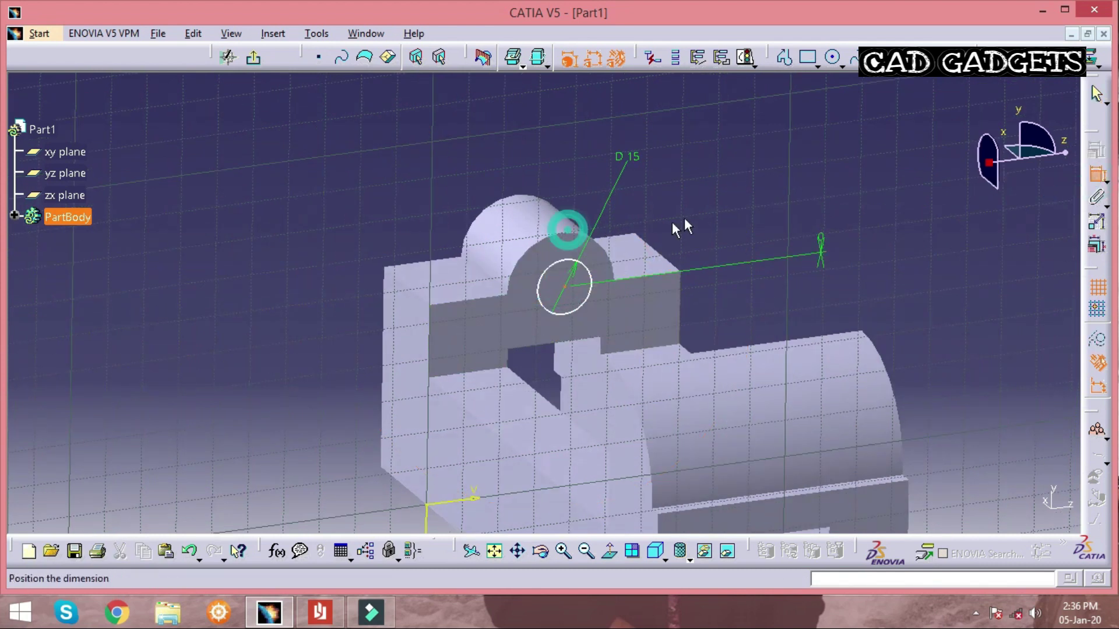
{"action": "left_click", "coordinate": [945, 194]}
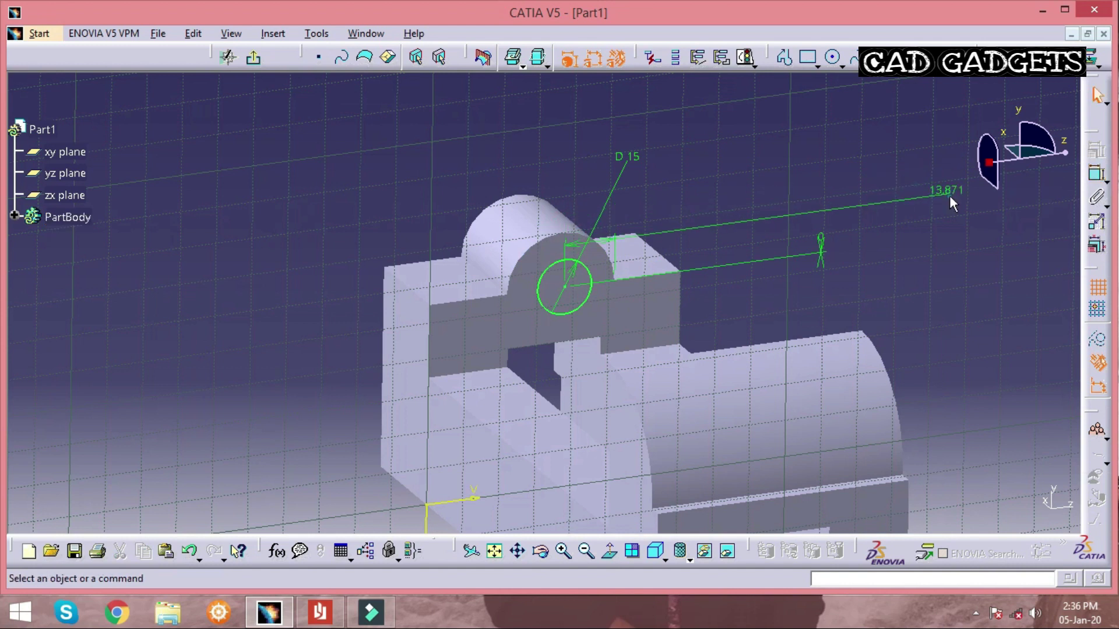
{"action": "double_click", "coordinate": [951, 195]}
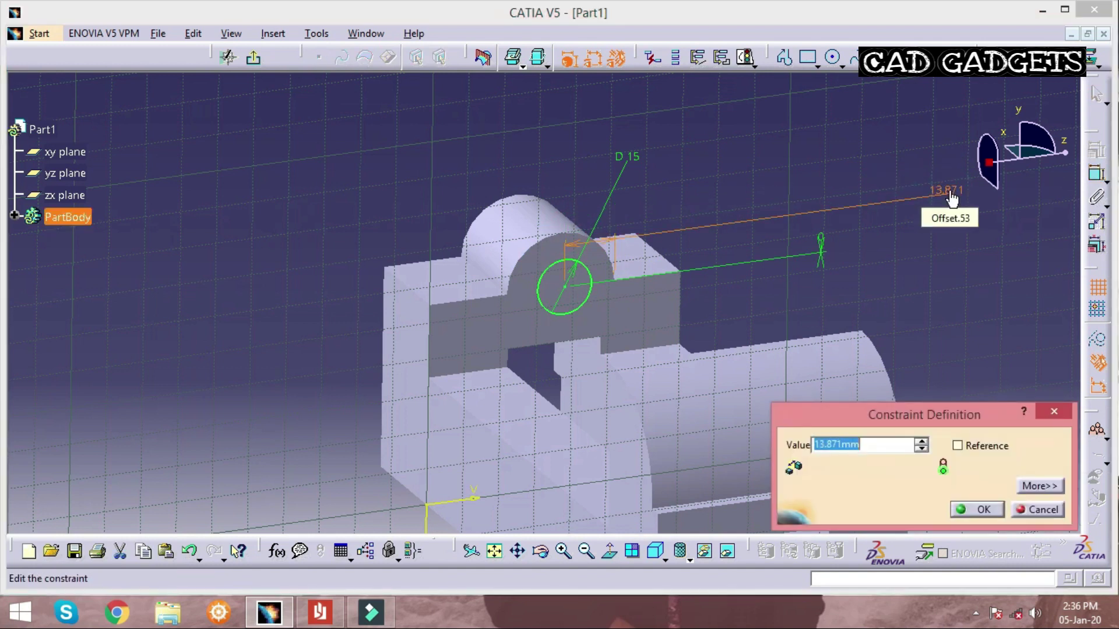
{"action": "type", "text": "15"}
{"action": "key", "text": "Return"}
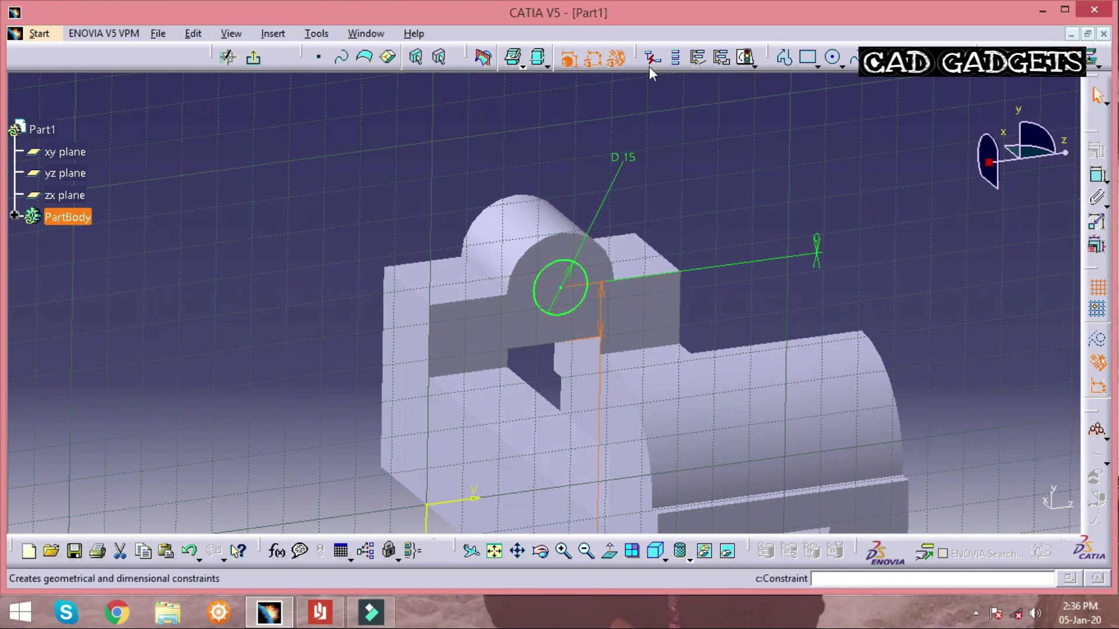
- Exit the sketch and cut the 15 mm circle through the boss with a Pocket of type Up to next
{"action": "left_click", "coordinate": [254, 62]}
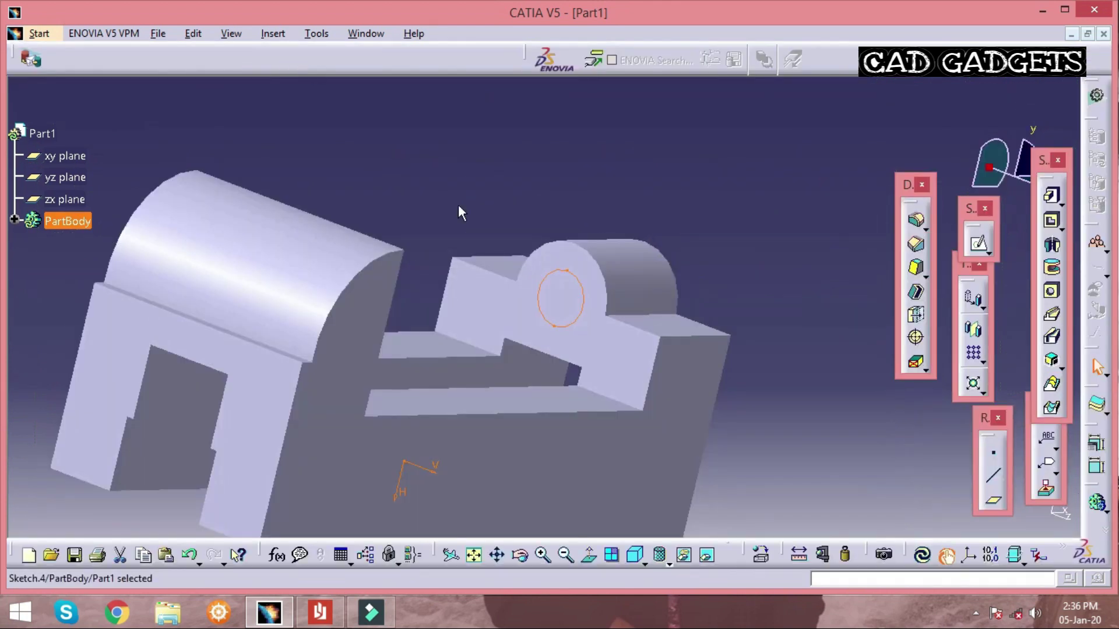
{"action": "left_click", "coordinate": [1051, 221]}
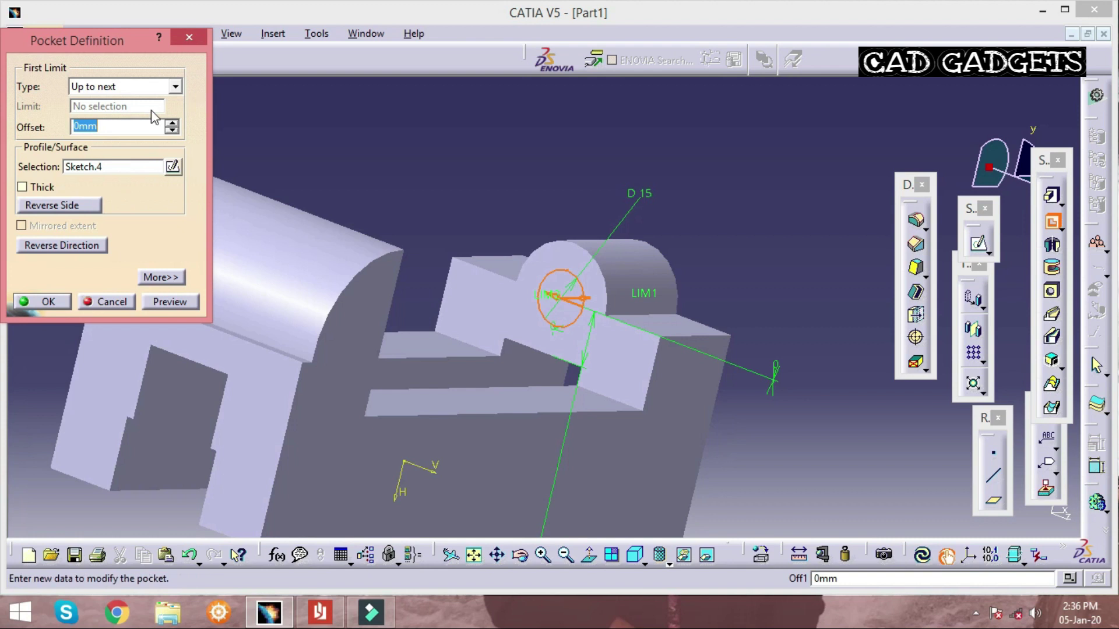
{"action": "left_click", "coordinate": [41, 302]}
{"action": "middle_click_drag", "start_coordinate": [568, 214], "coordinate": [640, 382]}
{"action": "middle_click_drag", "start_coordinate": [577, 431], "coordinate": [586, 357]}
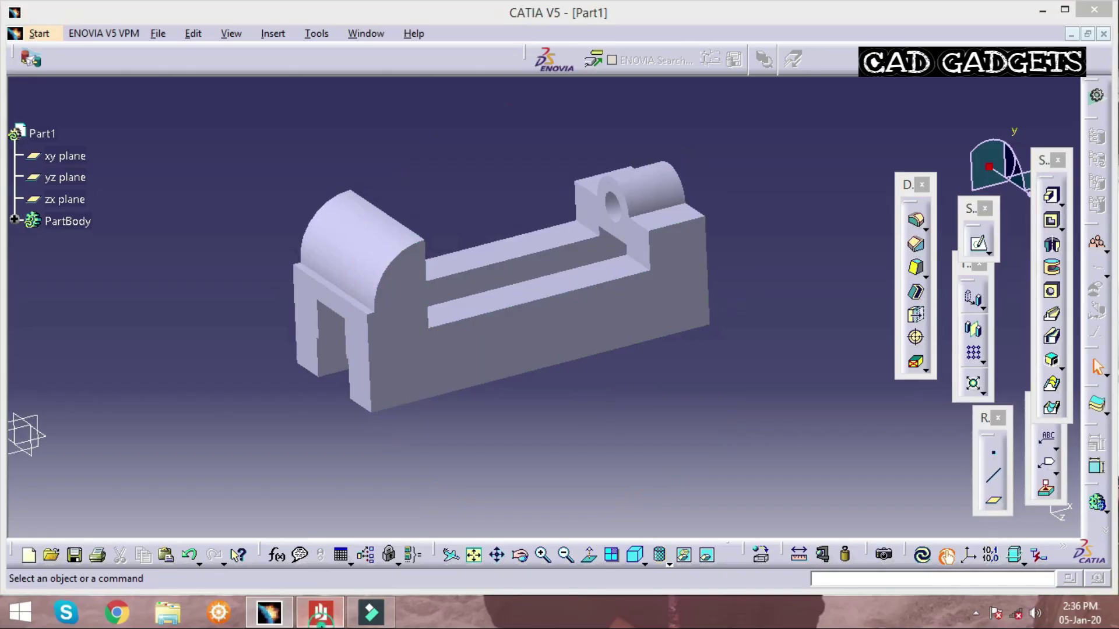
- Compare the solid with the dimensioned reference drawing and inspect the model in 3D
{"action": "left_click", "coordinate": [332, 609]}
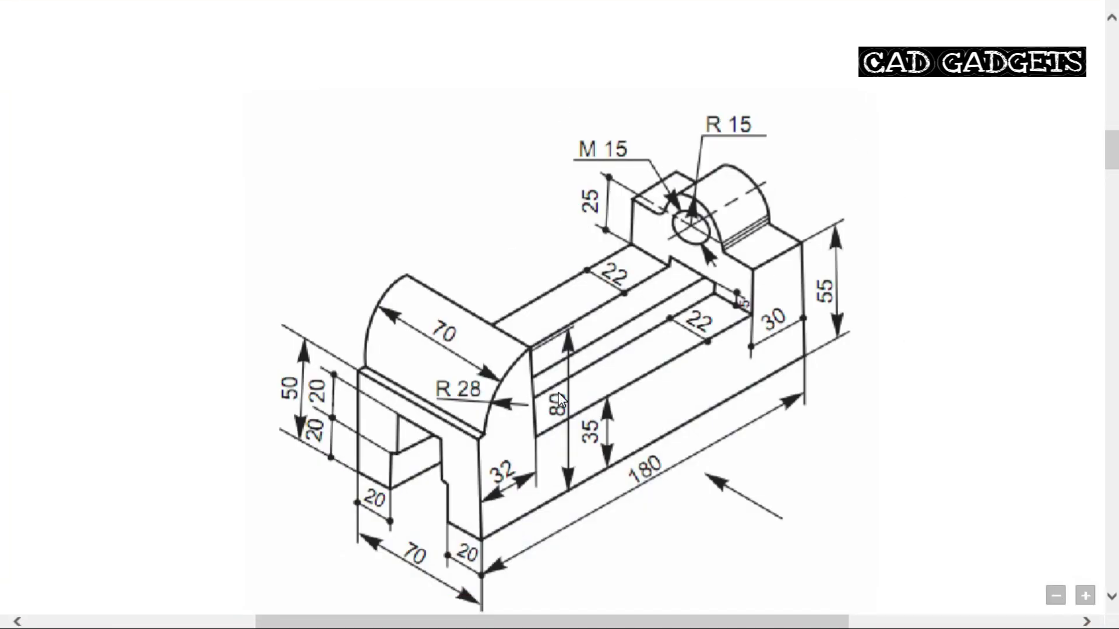
{"action": "key", "text": "alt+Tab"}
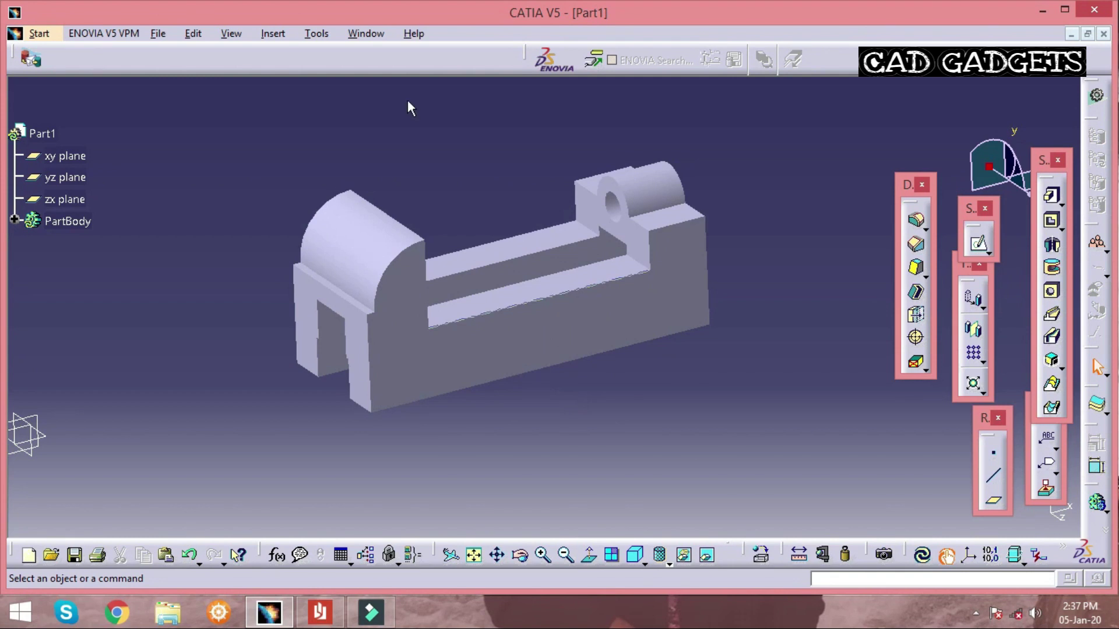
{"action": "middle_click_drag", "start_coordinate": [487, 278], "coordinate": [607, 242]}
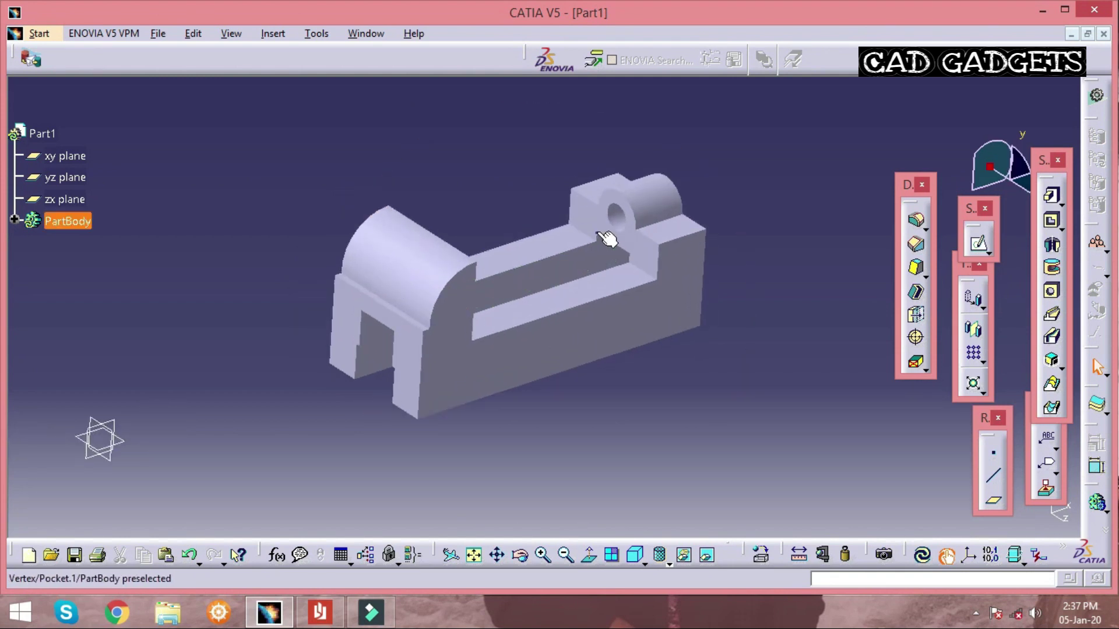